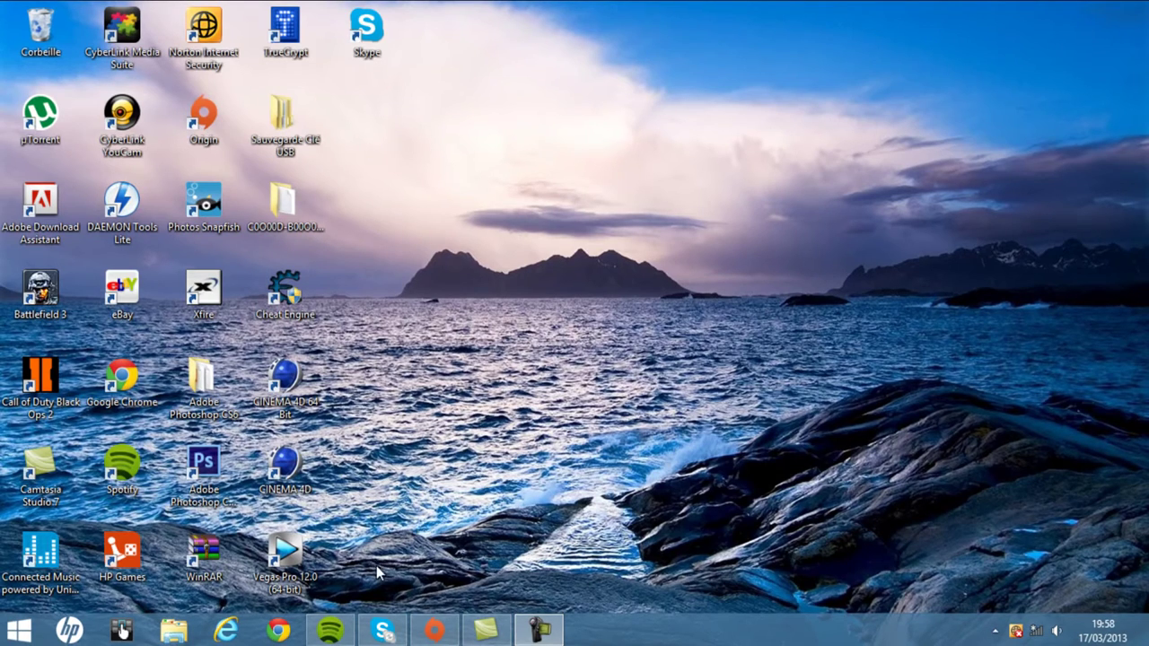
# - Launch PowerPoint 2013 from the Start menu and create a blank presentation, Présentation1
pyautogui.moveTo(368, 577); pyautogui.dragTo(638, 359)
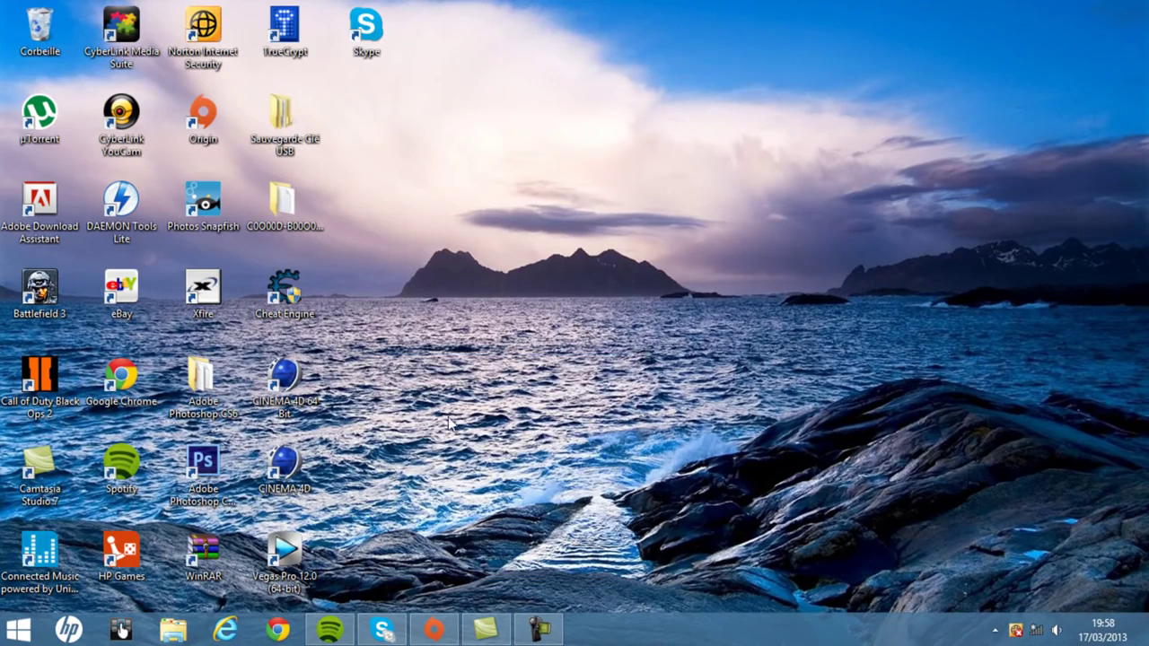
pyautogui.click(32, 634)
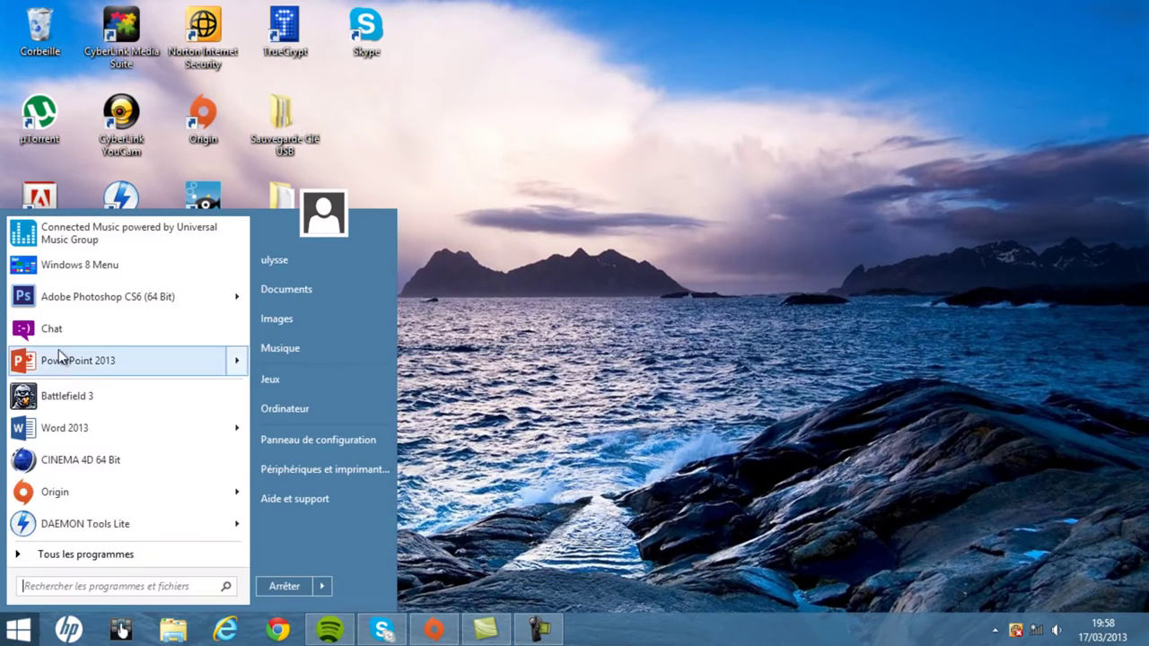
pyautogui.click(77, 363)
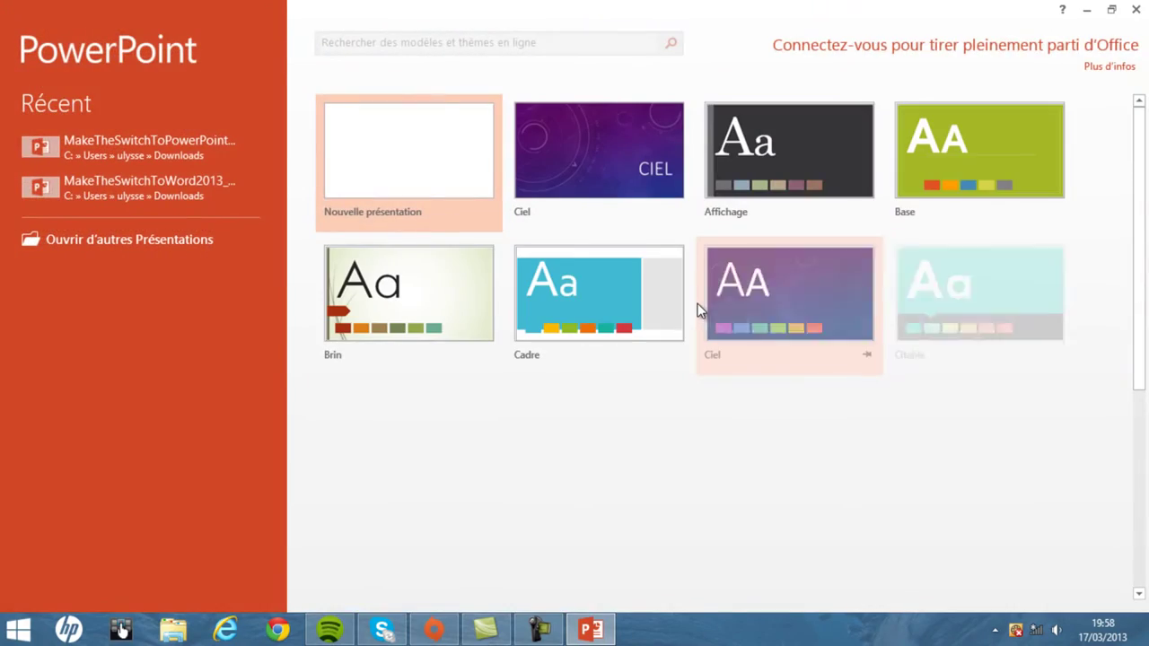
pyautogui.scroll(-1, 700, 332)
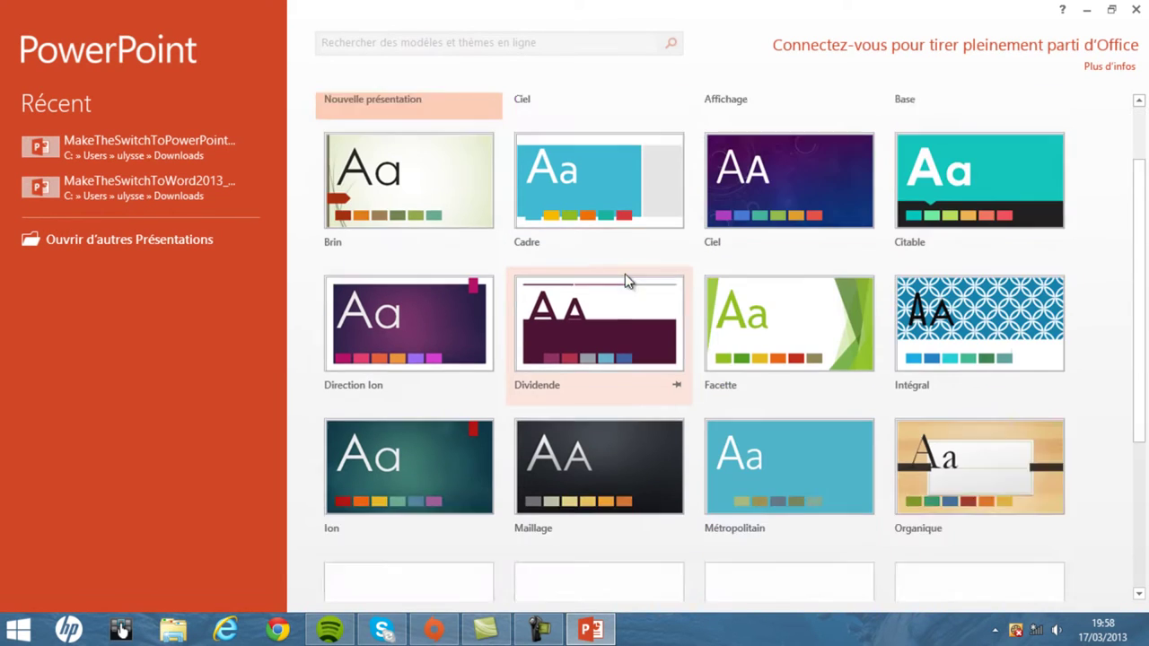
pyautogui.scroll(-1, 628, 282)
pyautogui.scroll(-2, 632, 296)
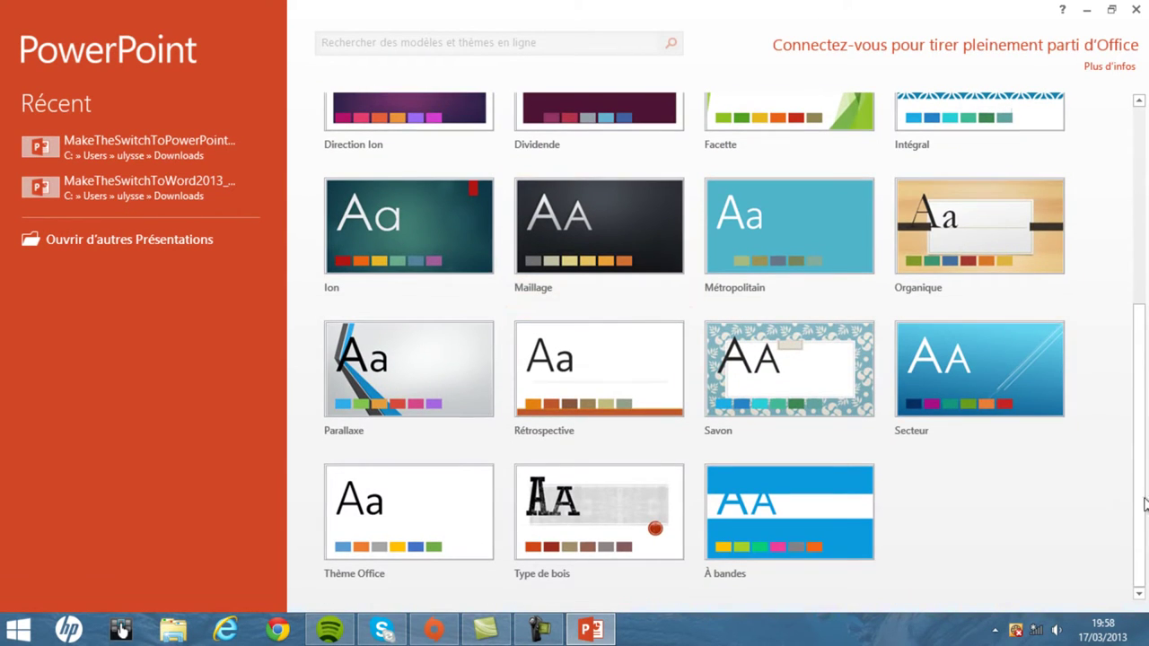
pyautogui.scroll(4, 720, 473)
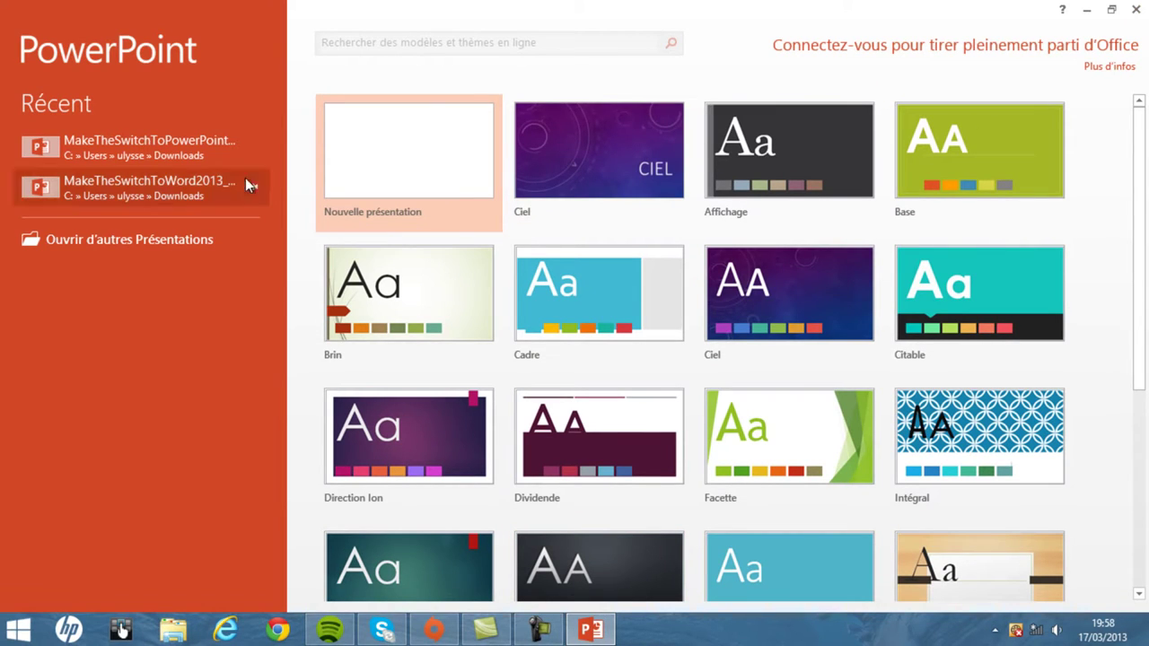
pyautogui.click(363, 154)
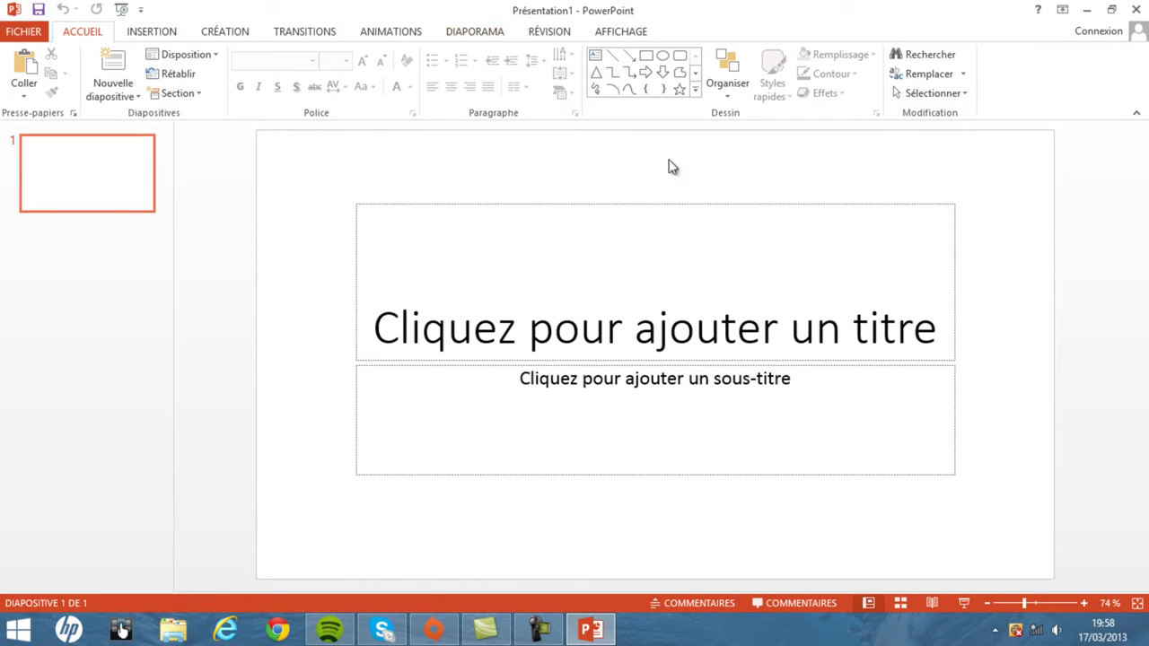
# - Enter 'La Résistance' as the title and 'Comment a-t-elle changé la guerre?' as the subtitle
pyautogui.click(506, 328)
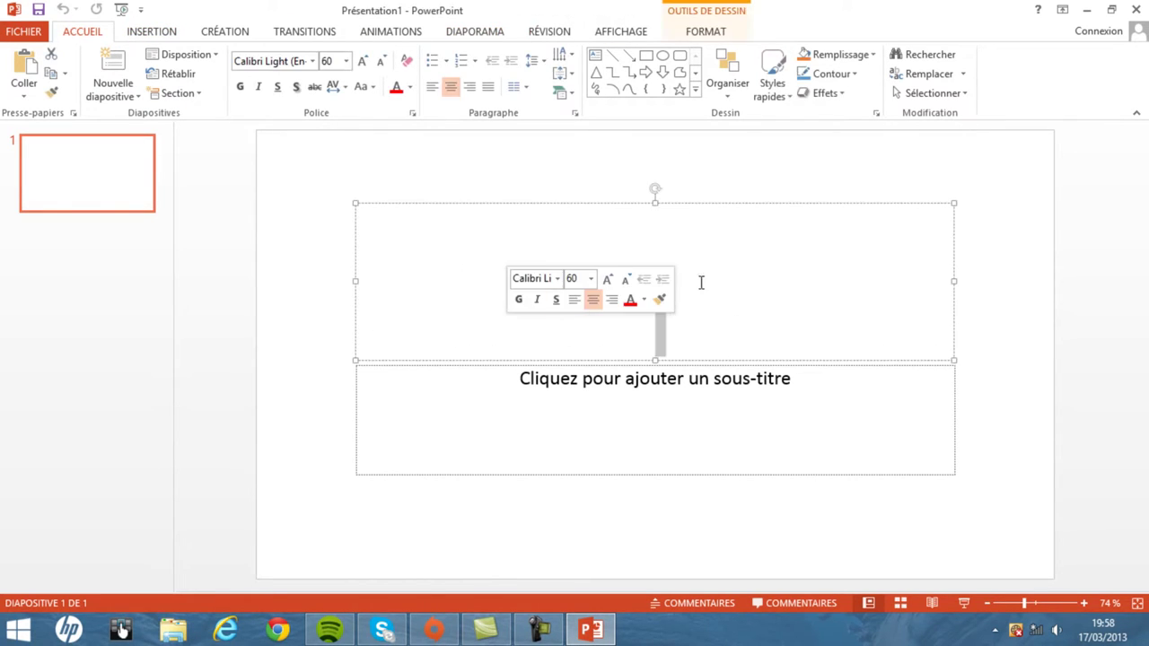
pyautogui.write('L')
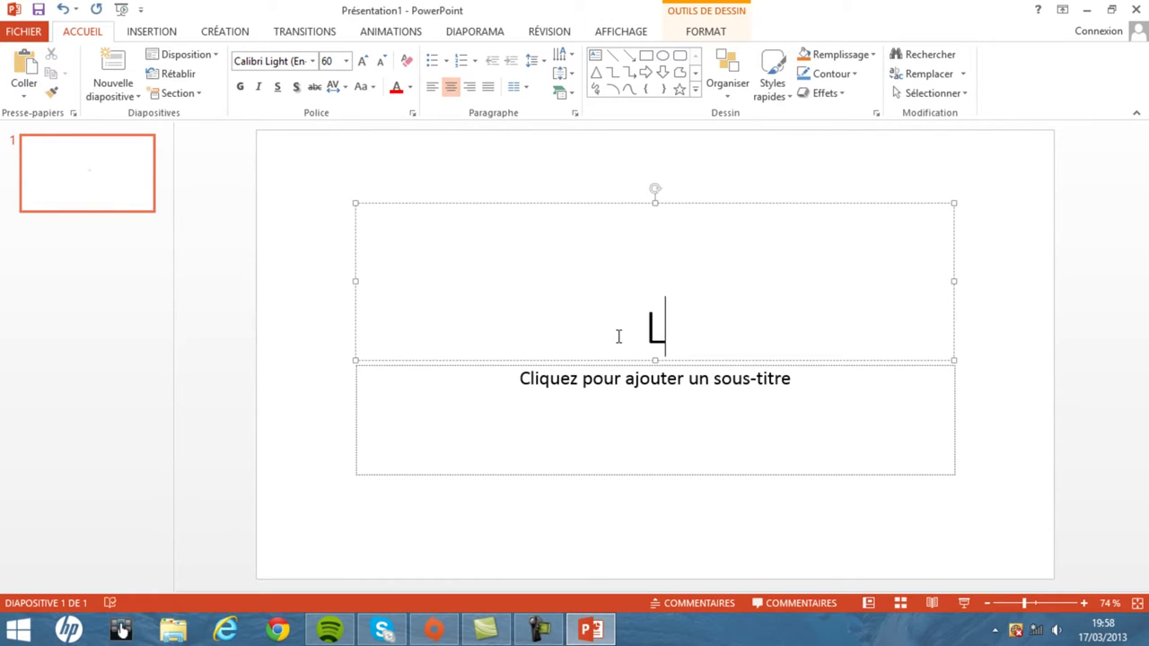
pyautogui.write('a Re')
pyautogui.press('BackSpace')
pyautogui.write('é')
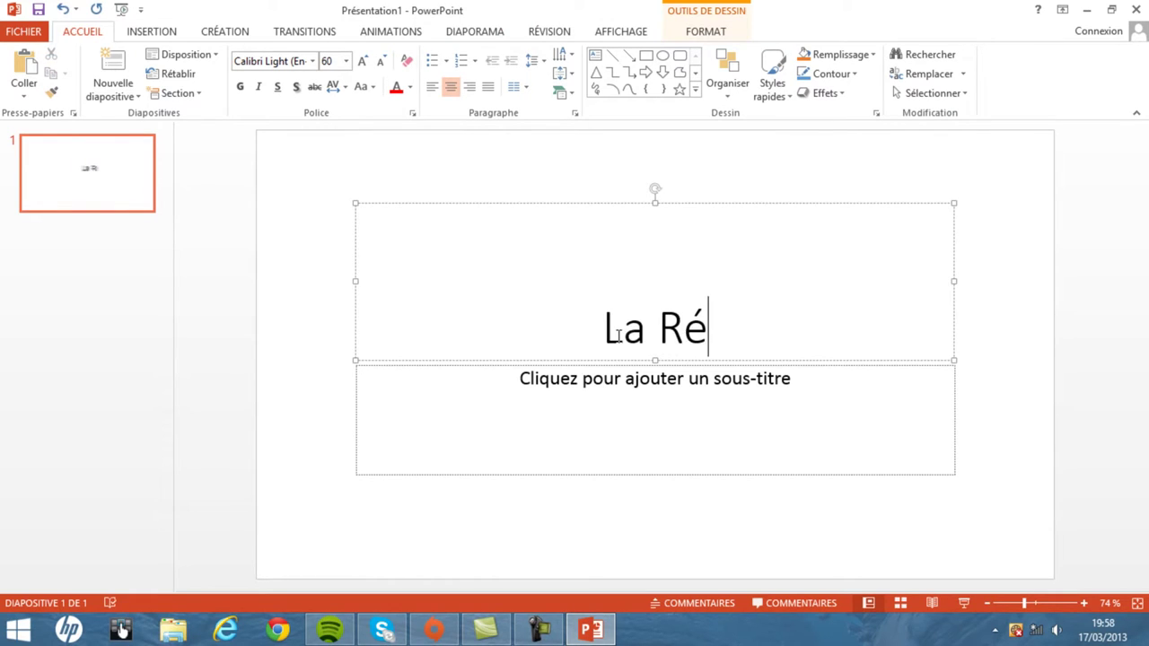
pyautogui.write('sistance')
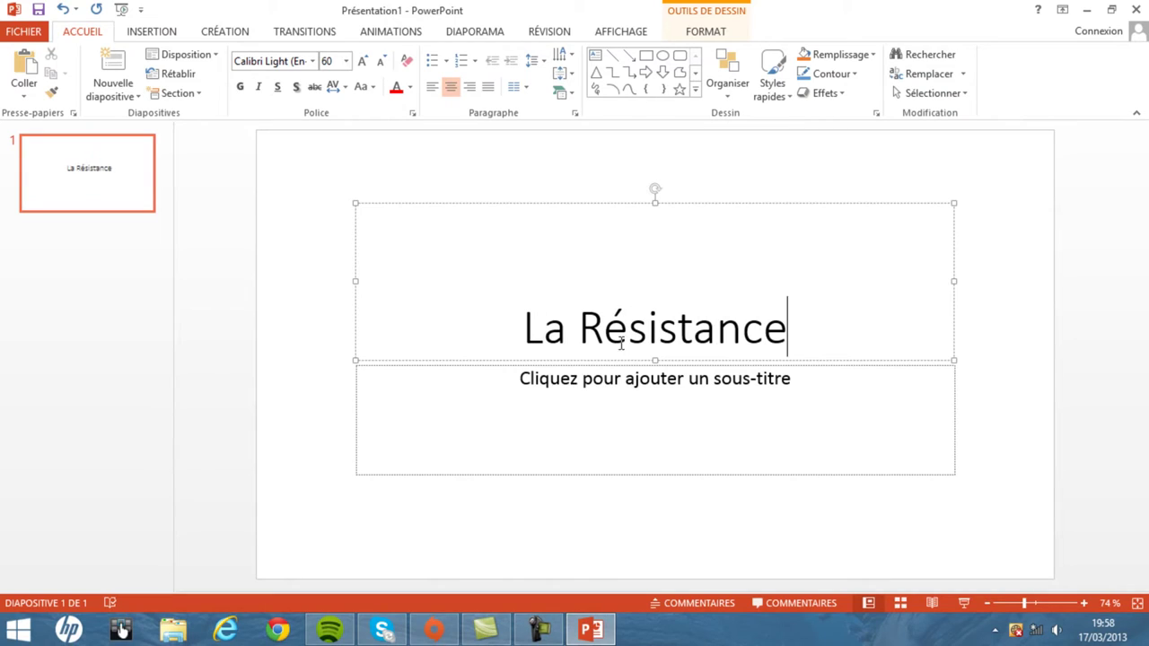
pyautogui.click(558, 409)
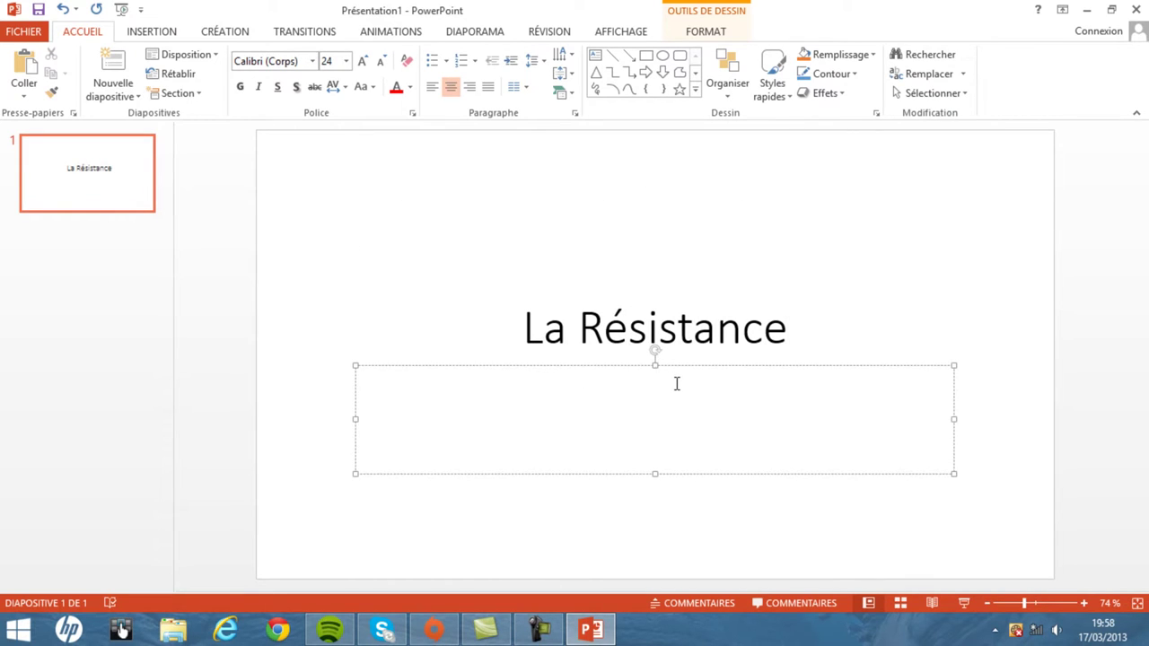
pyautogui.write('comment a-')
pyautogui.write(' t-elle ')
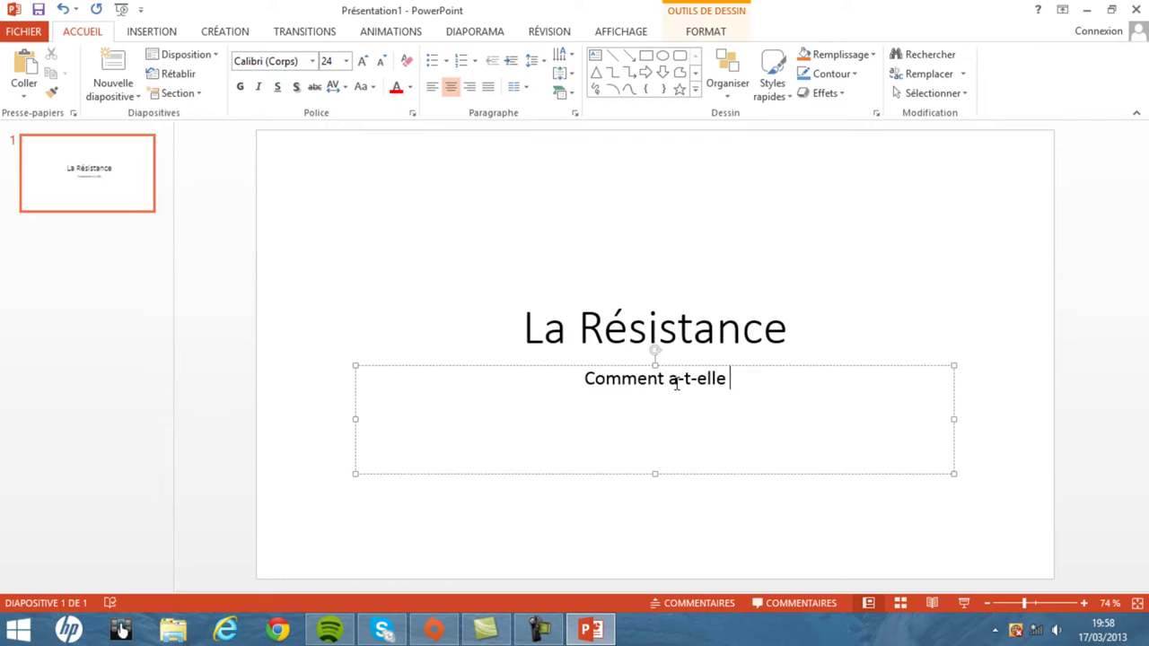
pyautogui.write('changé la ')
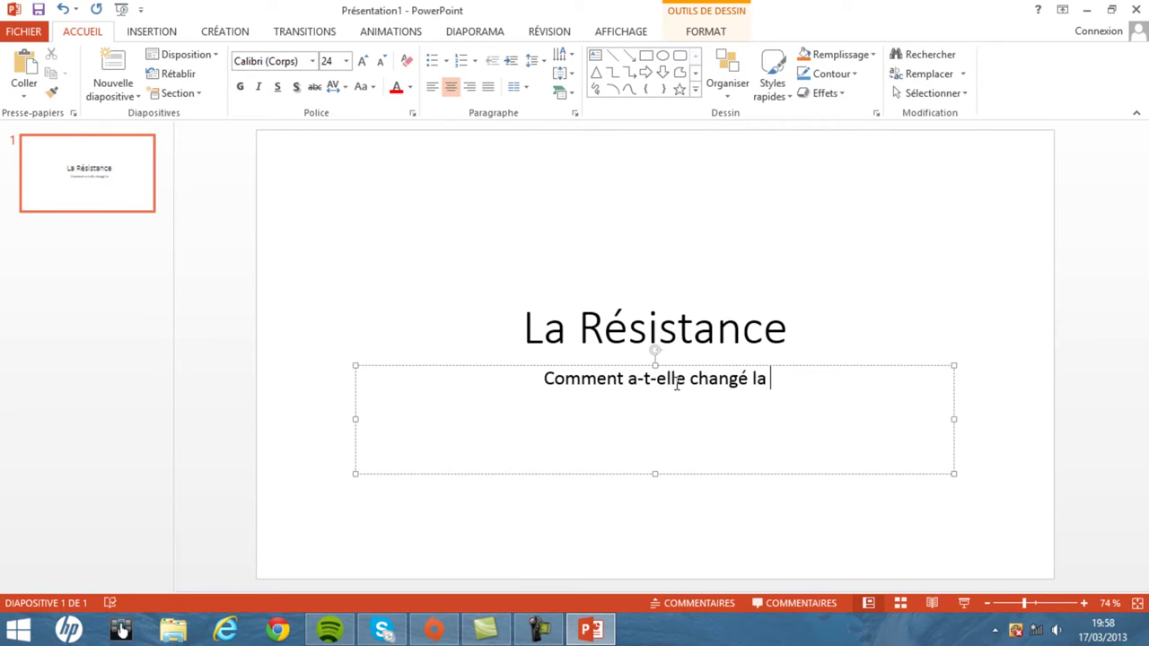
pyautogui.write('guerr')
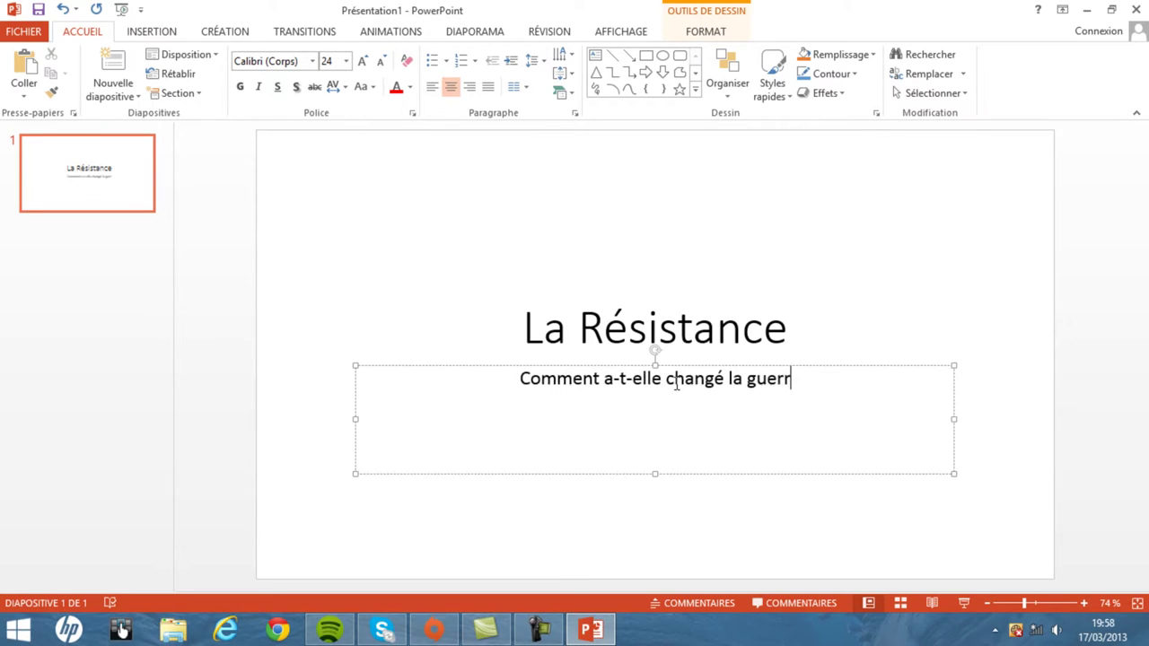
pyautogui.write('e?')
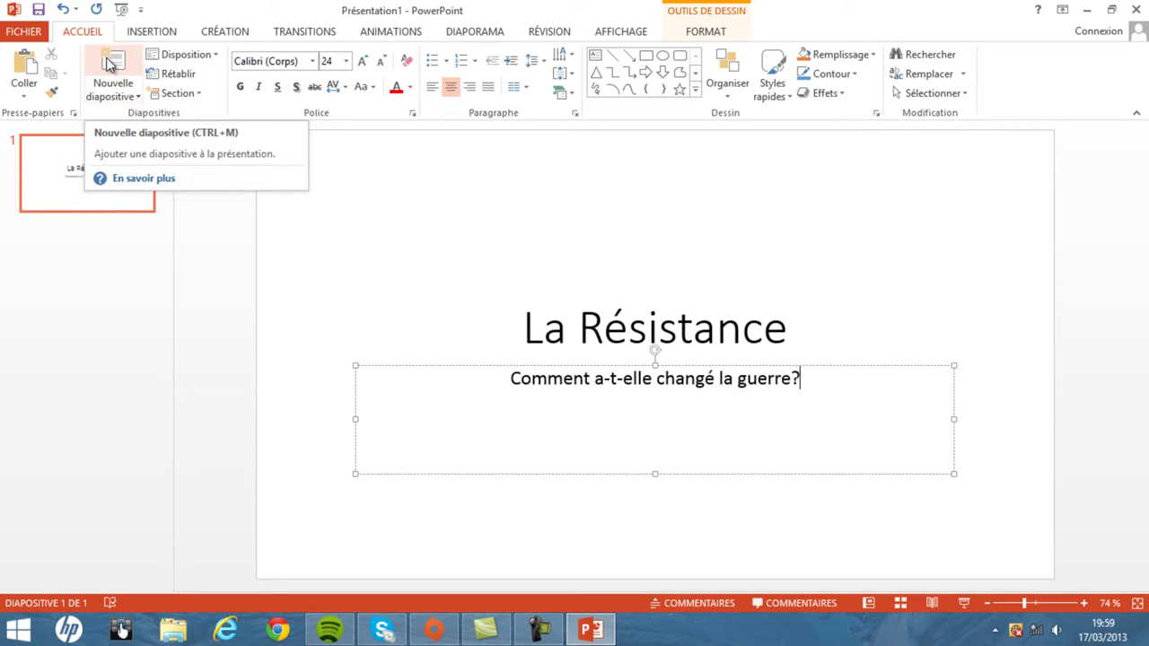
# - Add a trial second slide, delete it, and browse the new-slide layouts without adding one
pyautogui.click(107, 63)
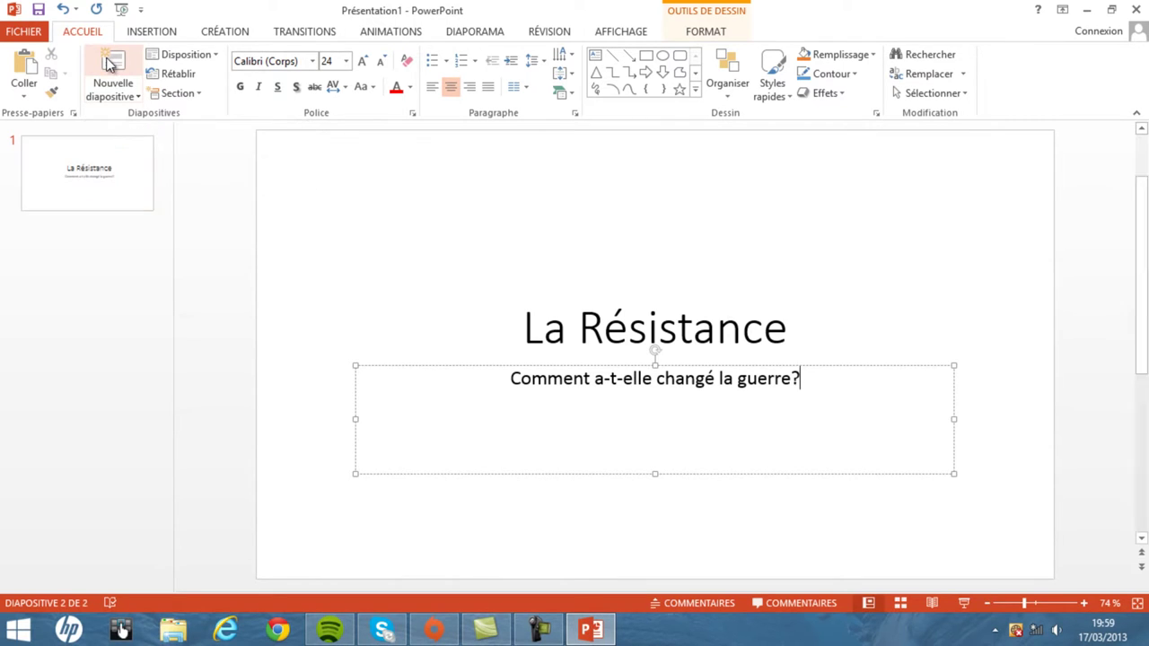
pyautogui.rightClick(93, 268)
pyautogui.click(208, 410)
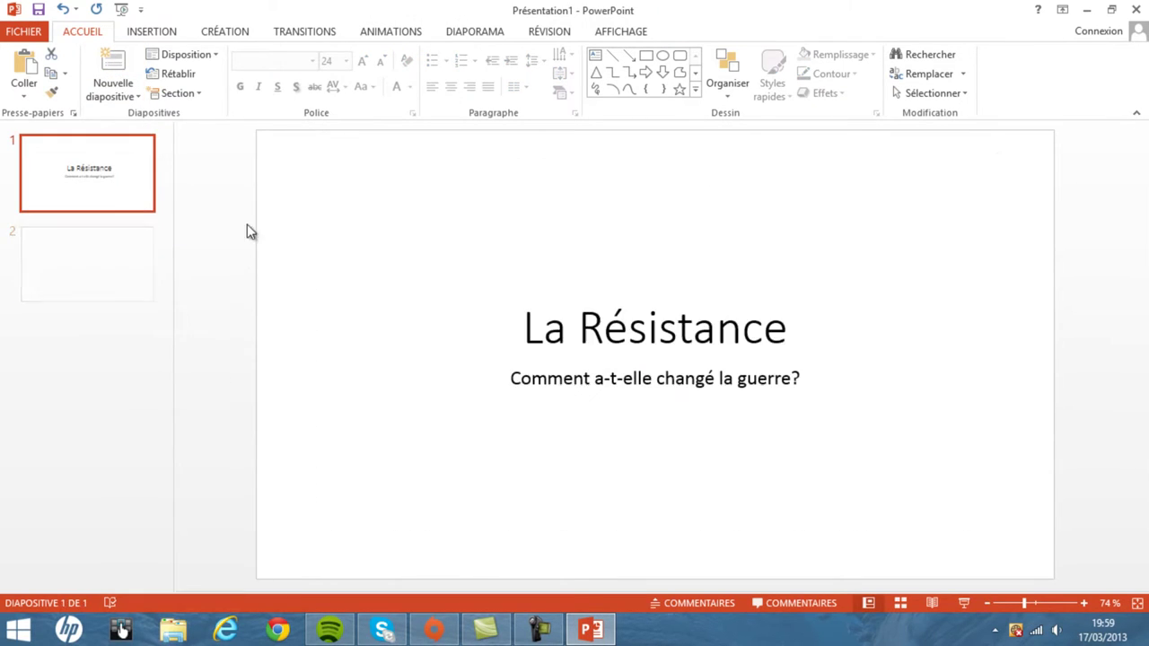
pyautogui.click(114, 83)
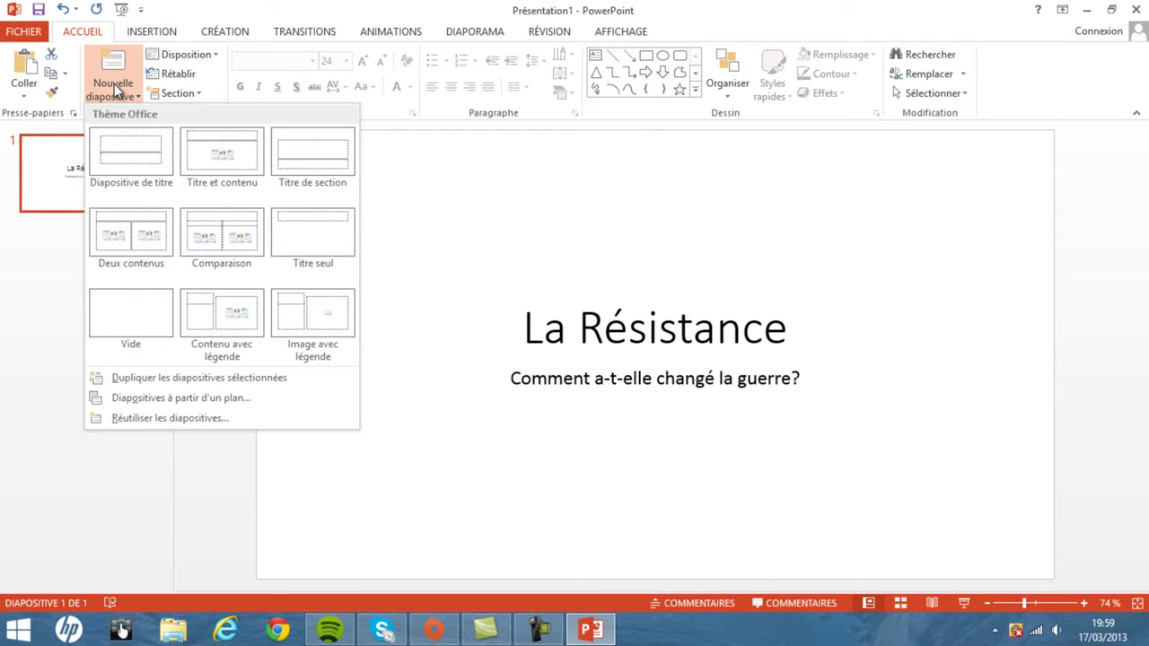
pyautogui.click(31, 415)
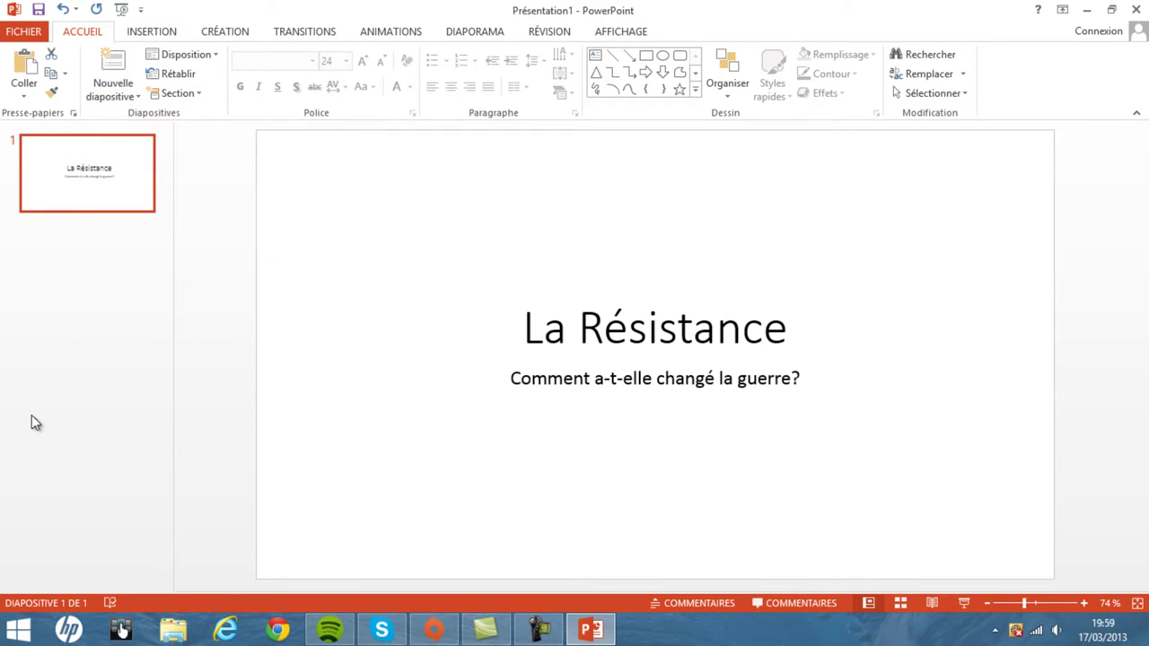
pyautogui.click(132, 87)
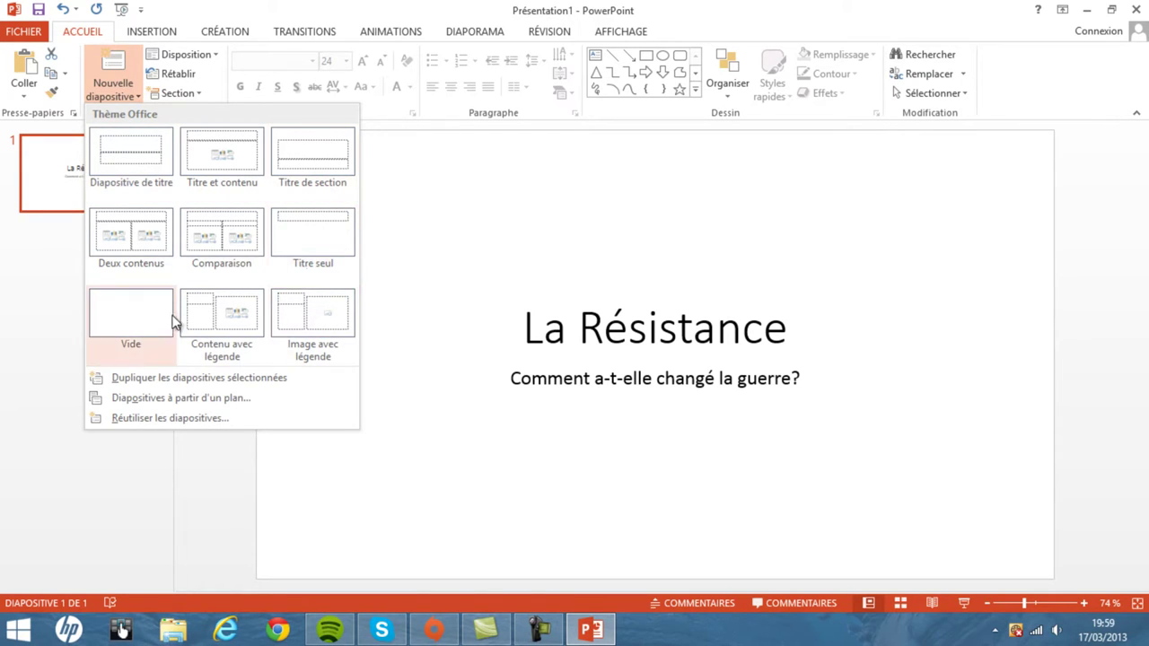
pyautogui.click(56, 325)
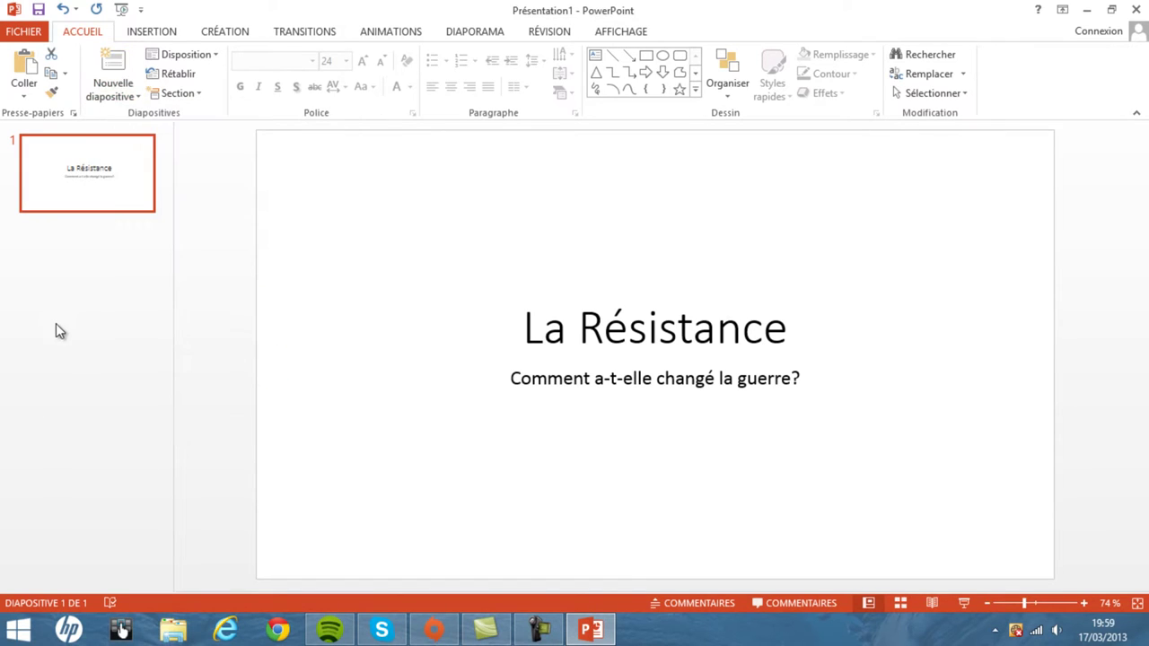
# - Add a Titre et contenu slide titled 'Les résistants'
pyautogui.click(116, 61)
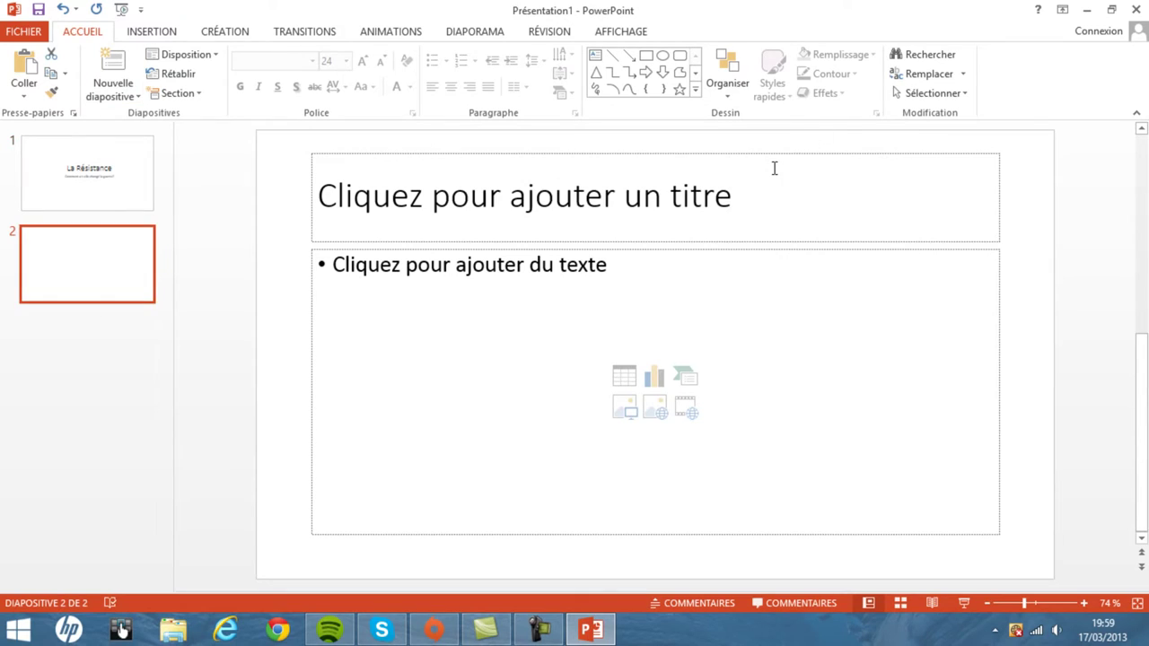
pyautogui.click(758, 184)
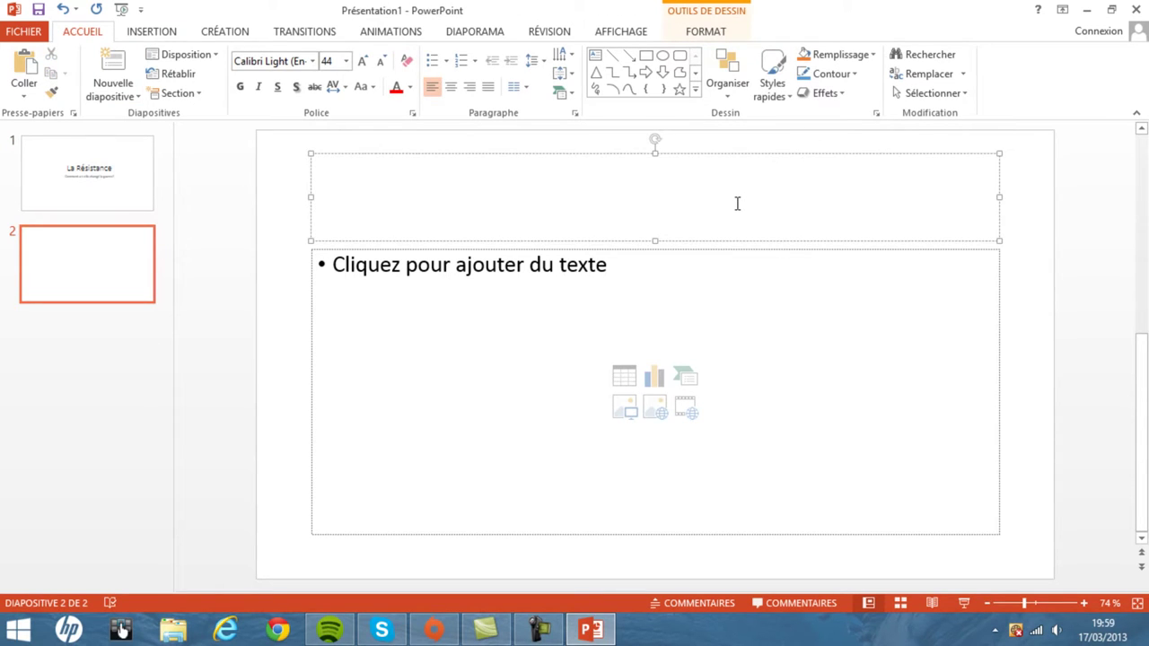
pyautogui.write('Les ')
pyautogui.write('rési')
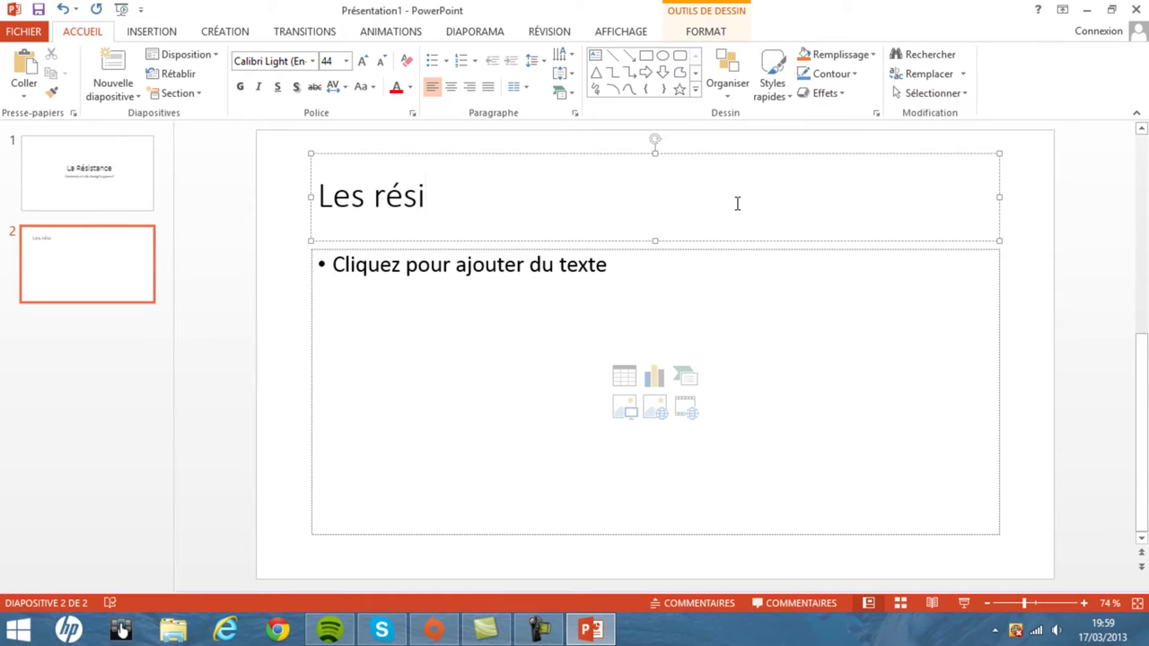
pyautogui.write('stants')
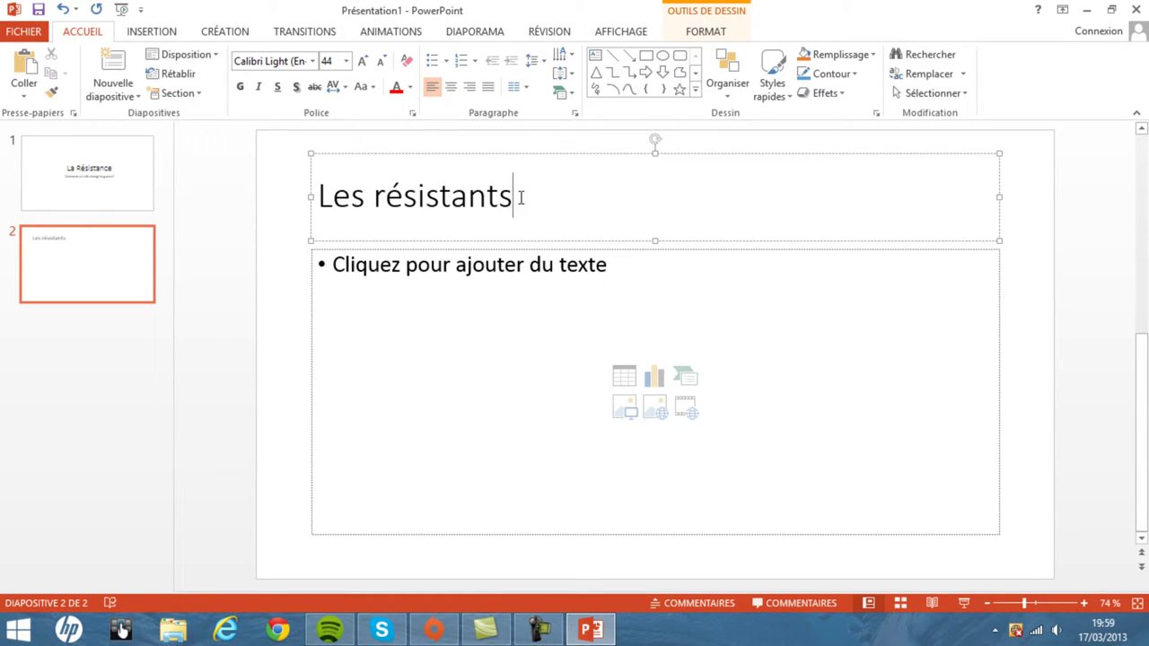
# - Centre the 'Les résistants' title and reselect its text
pyautogui.moveTo(520, 202); pyautogui.dragTo(318, 208)
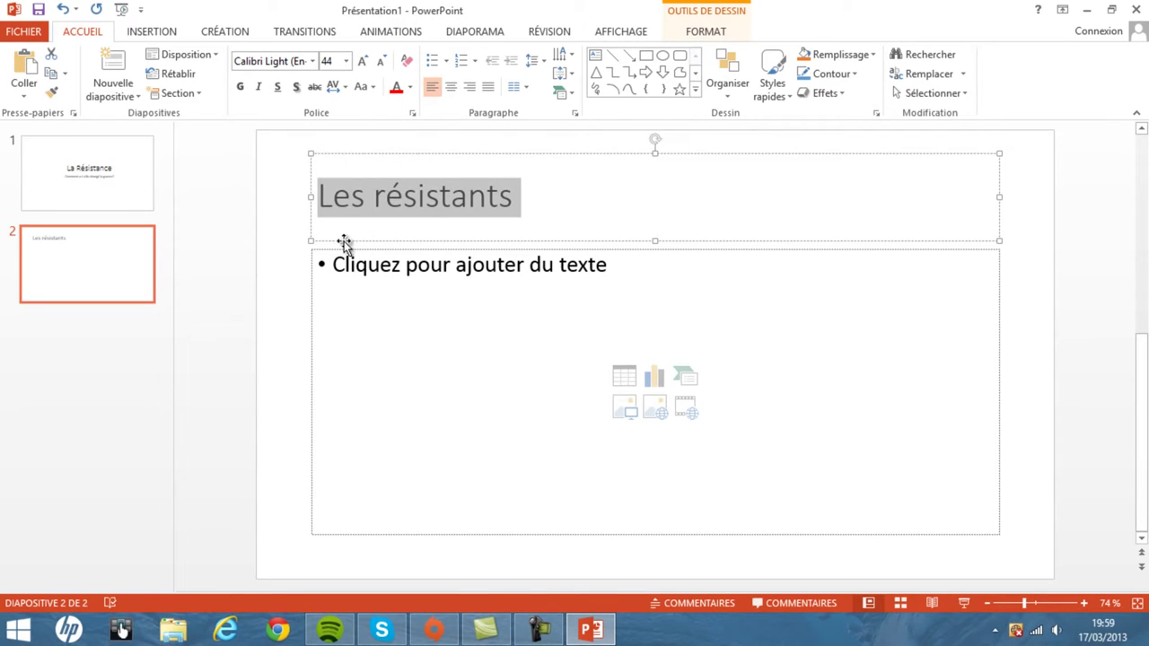
pyautogui.click(310, 205)
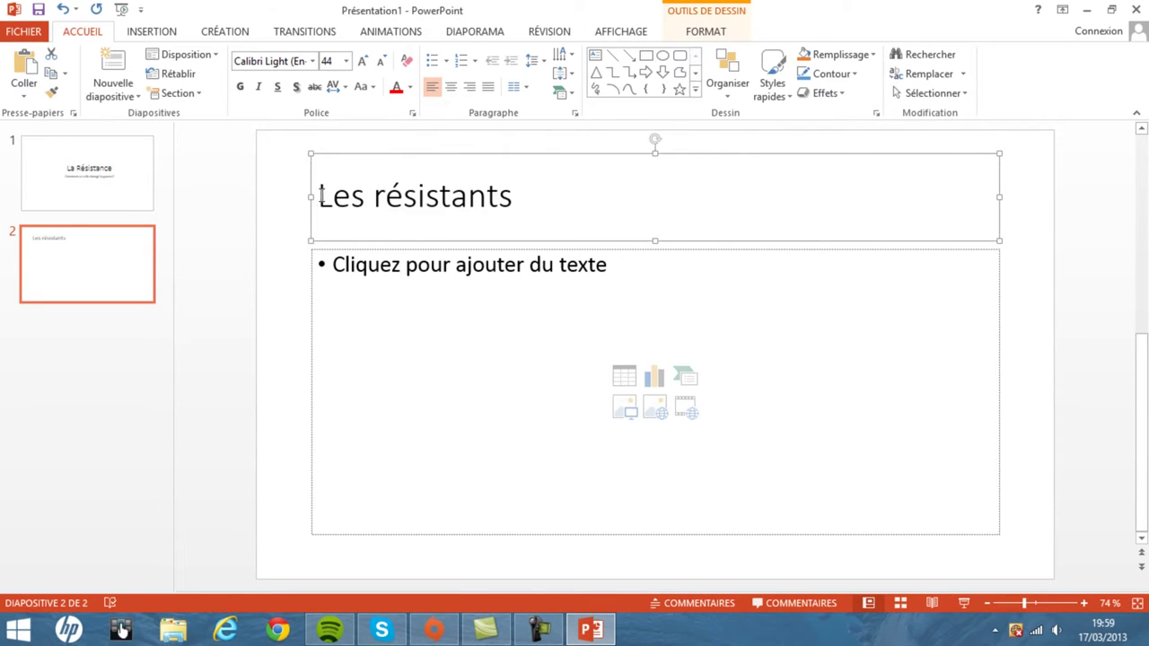
pyautogui.moveTo(320, 195); pyautogui.dragTo(513, 202)
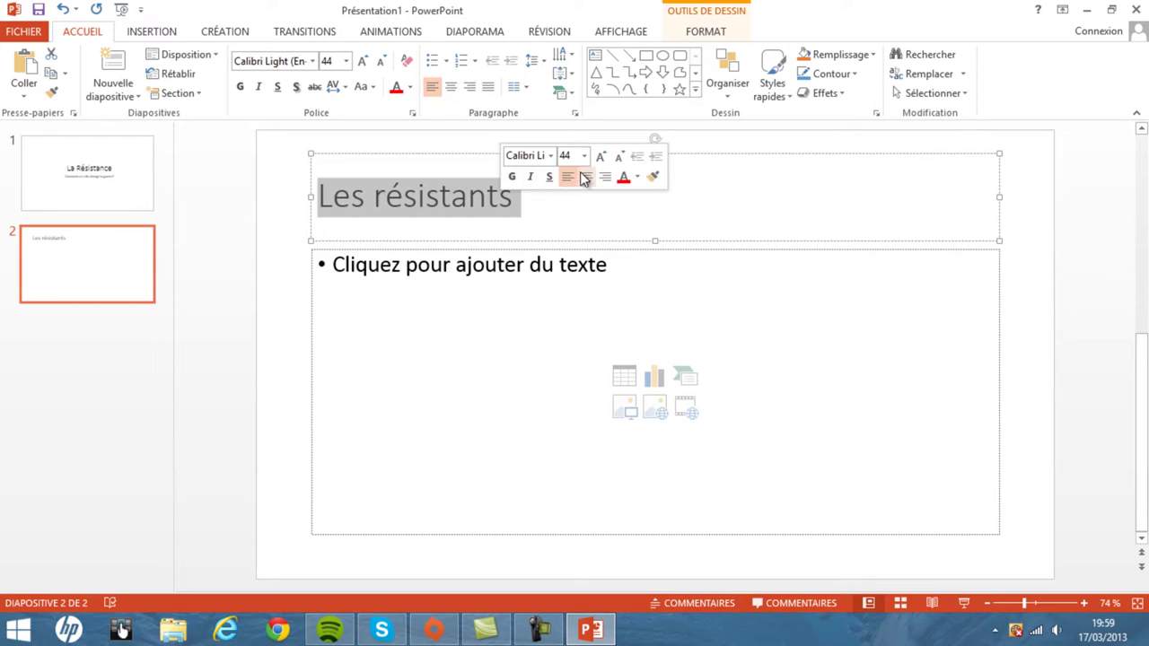
pyautogui.click(585, 177)
pyautogui.click(526, 198)
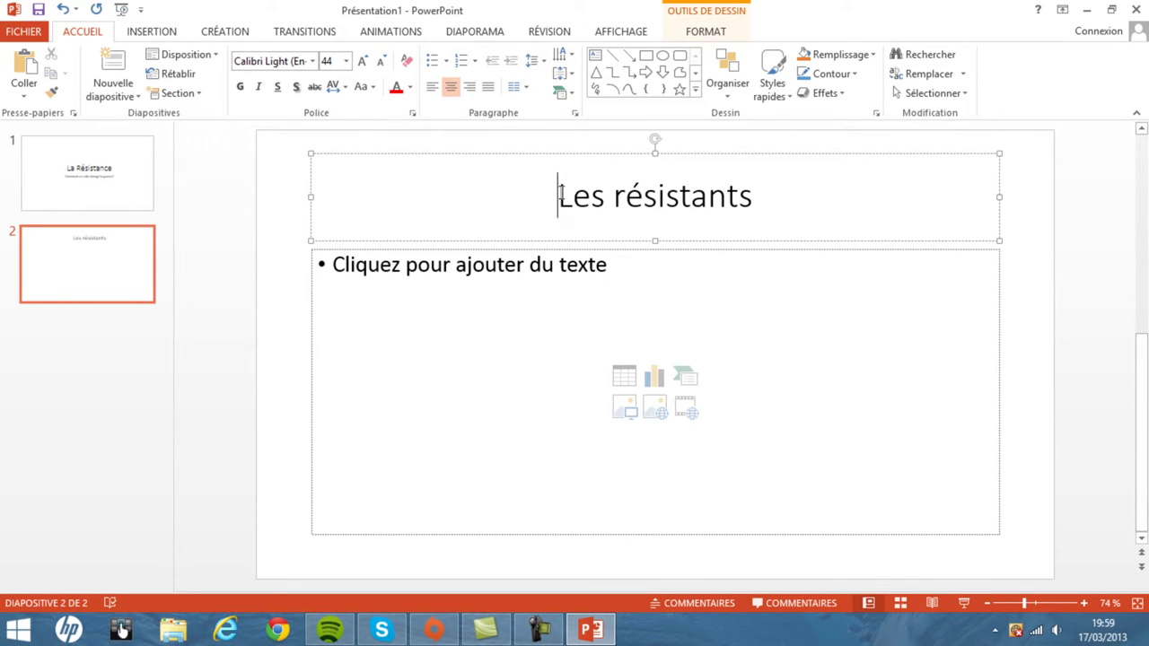
pyautogui.moveTo(560, 192); pyautogui.dragTo(766, 183)
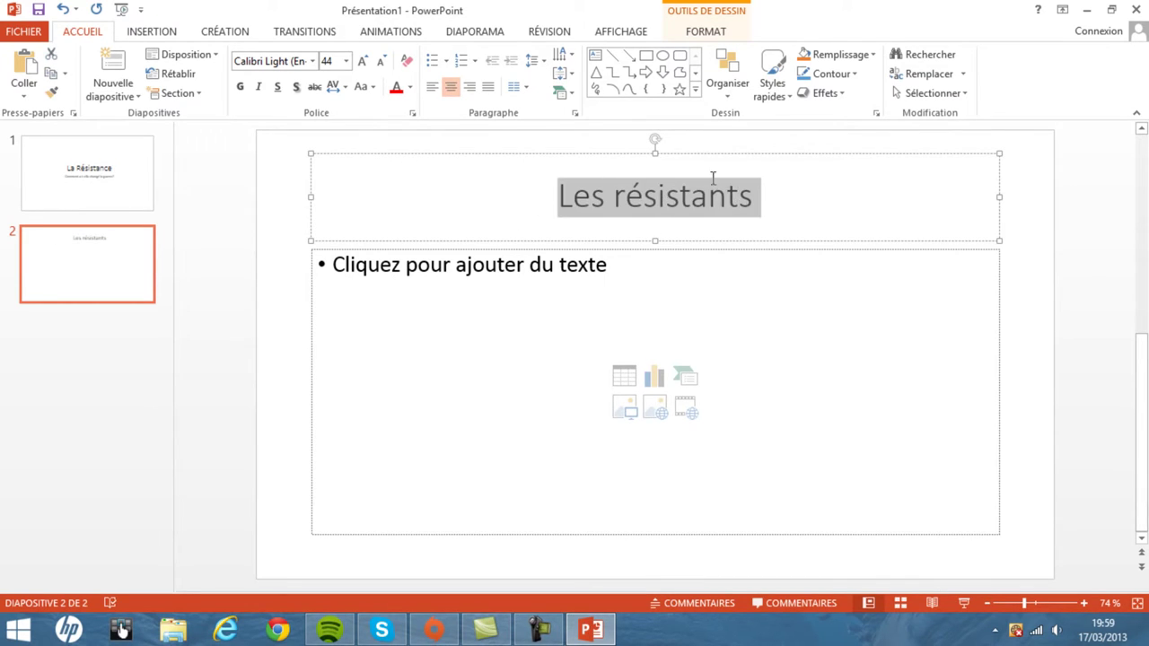
pyautogui.click(544, 205)
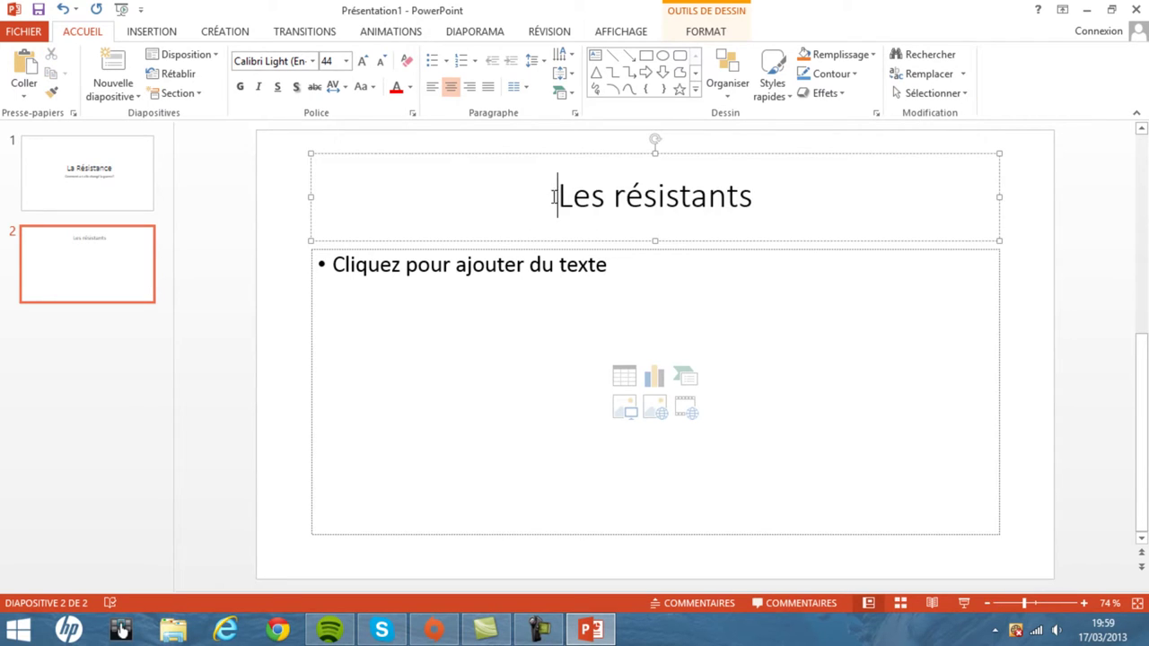
pyautogui.moveTo(553, 197); pyautogui.dragTo(761, 197)
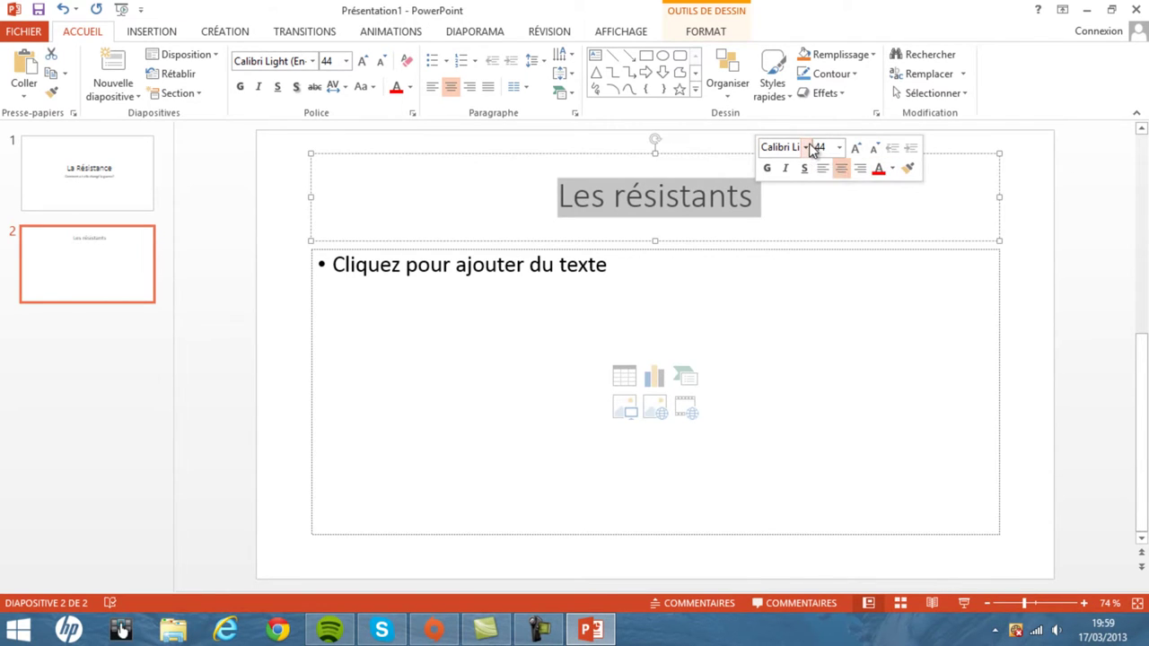
pyautogui.click(806, 147)
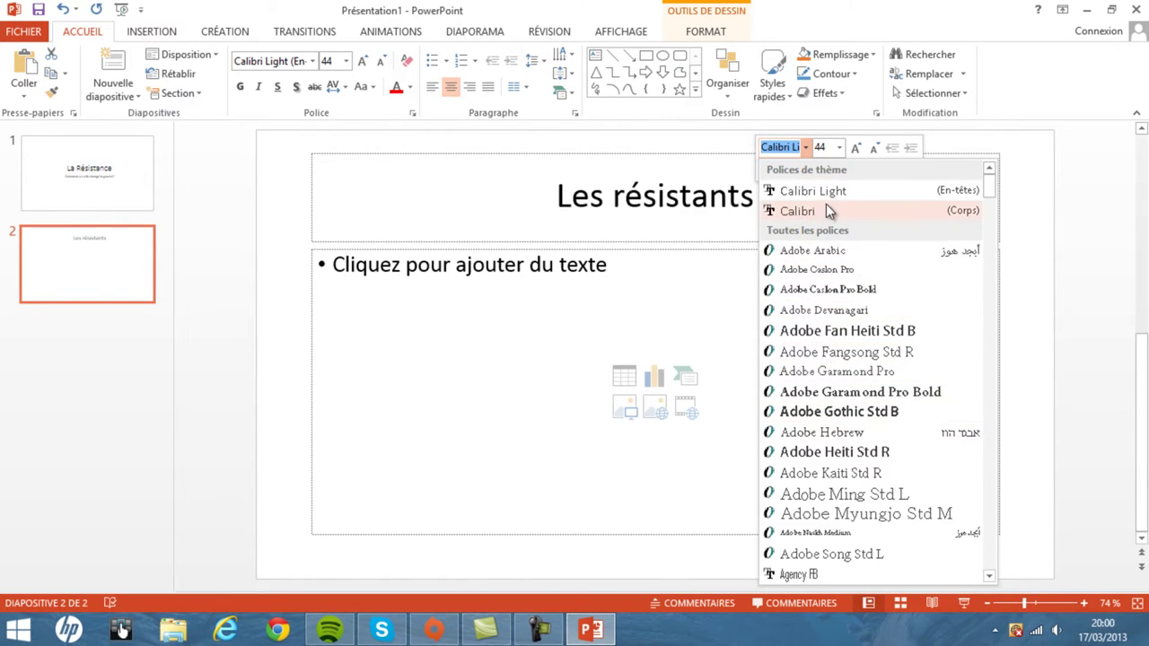
pyautogui.click(839, 148)
pyautogui.click(839, 148)
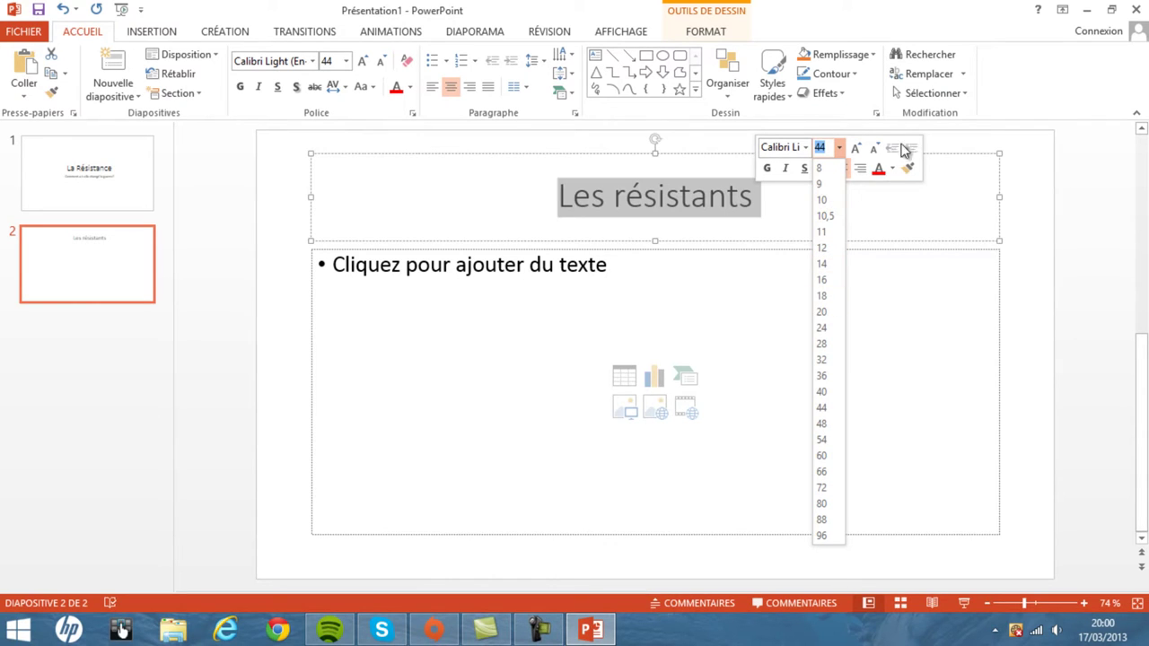
pyautogui.click(892, 169)
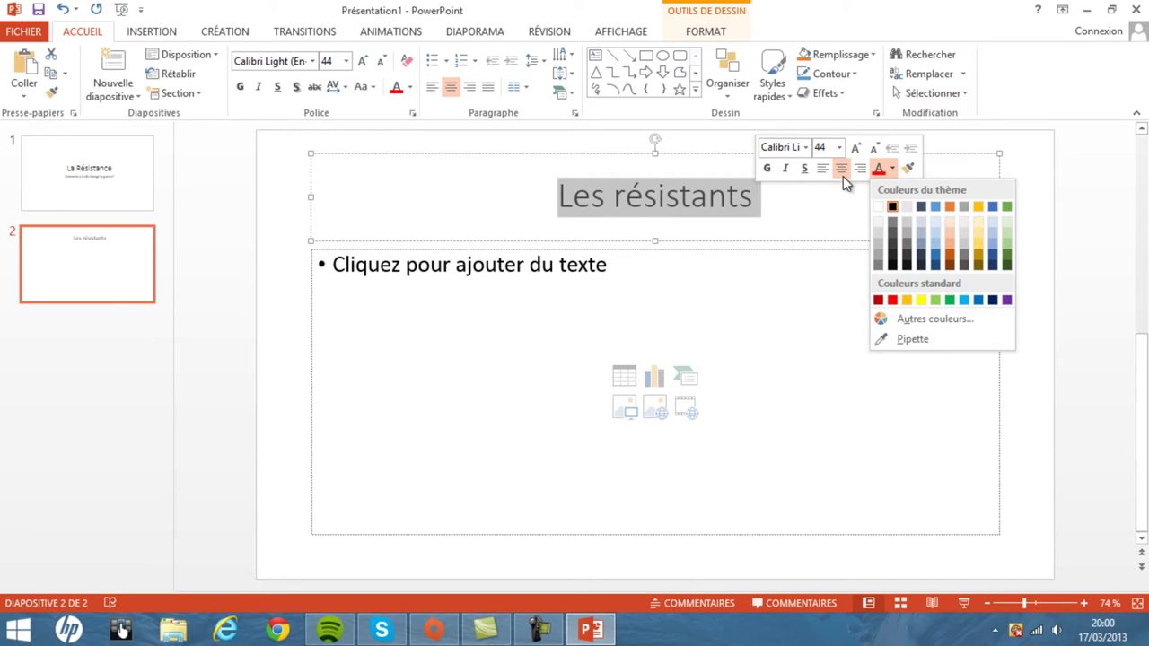
pyautogui.click(767, 168)
pyautogui.click(786, 169)
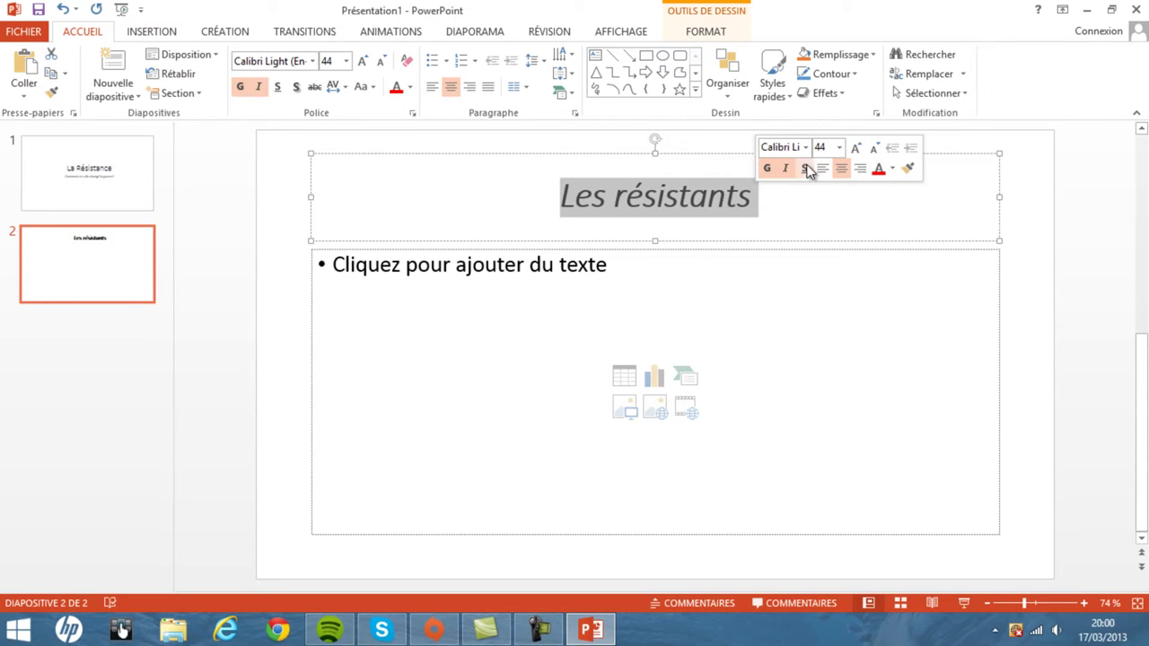
pyautogui.click(805, 168)
pyautogui.click(805, 168)
pyautogui.click(805, 168)
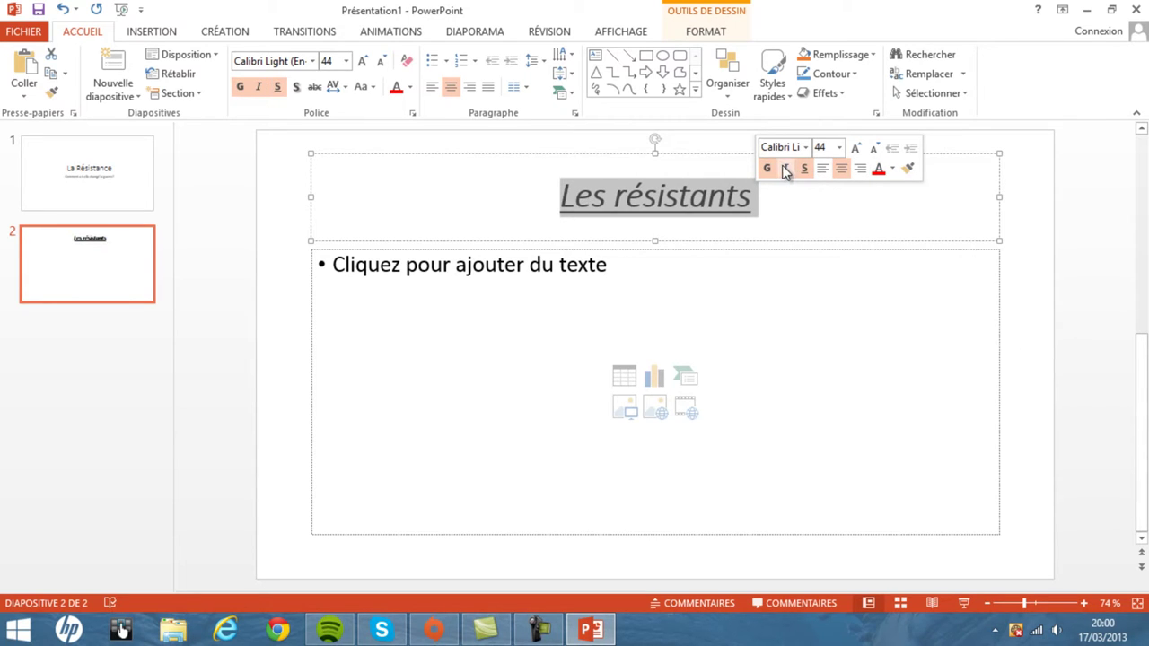
pyautogui.click(785, 168)
pyautogui.click(822, 169)
pyautogui.moveTo(319, 199); pyautogui.dragTo(545, 154)
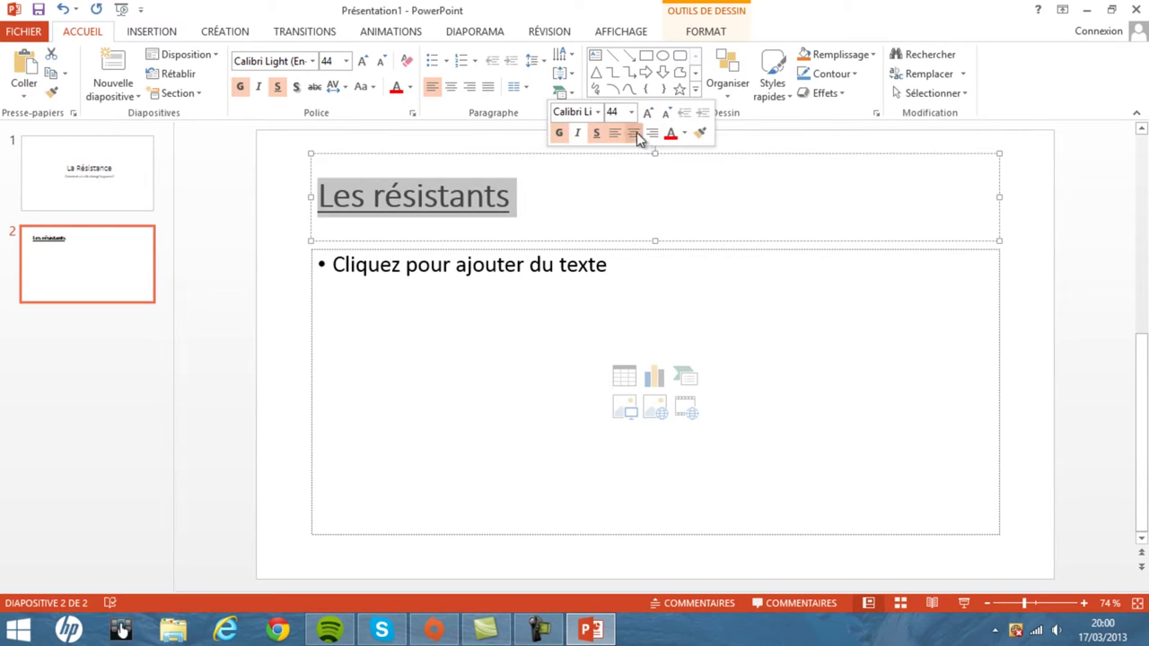
pyautogui.click(635, 133)
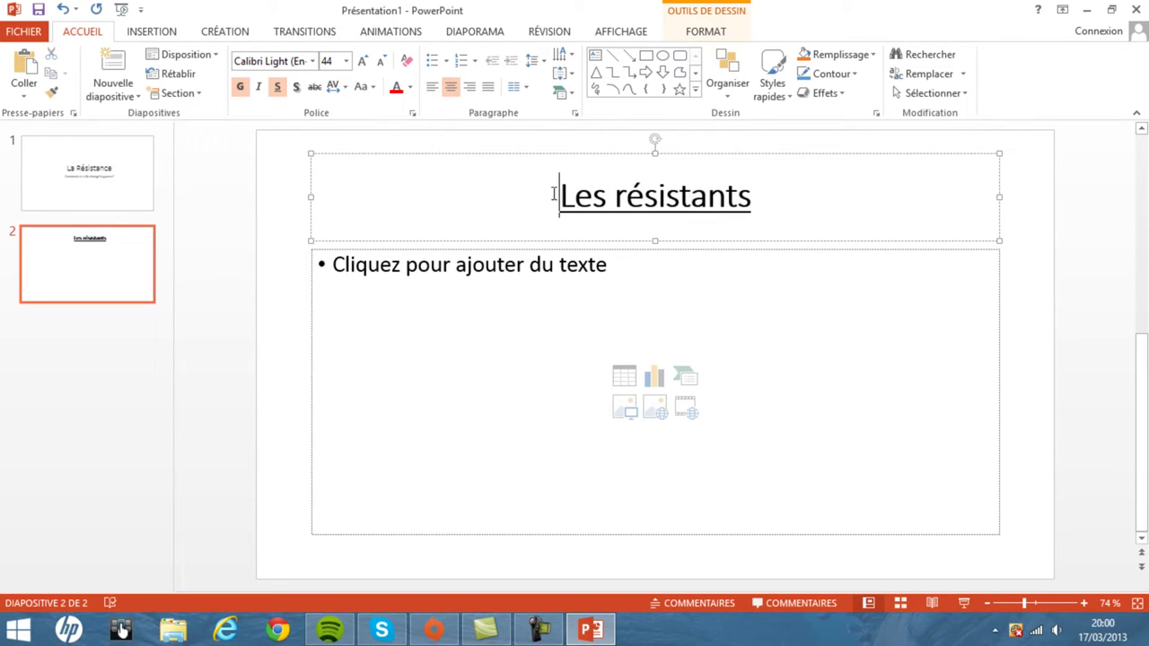
pyautogui.moveTo(557, 200); pyautogui.dragTo(759, 199)
pyautogui.click(762, 168)
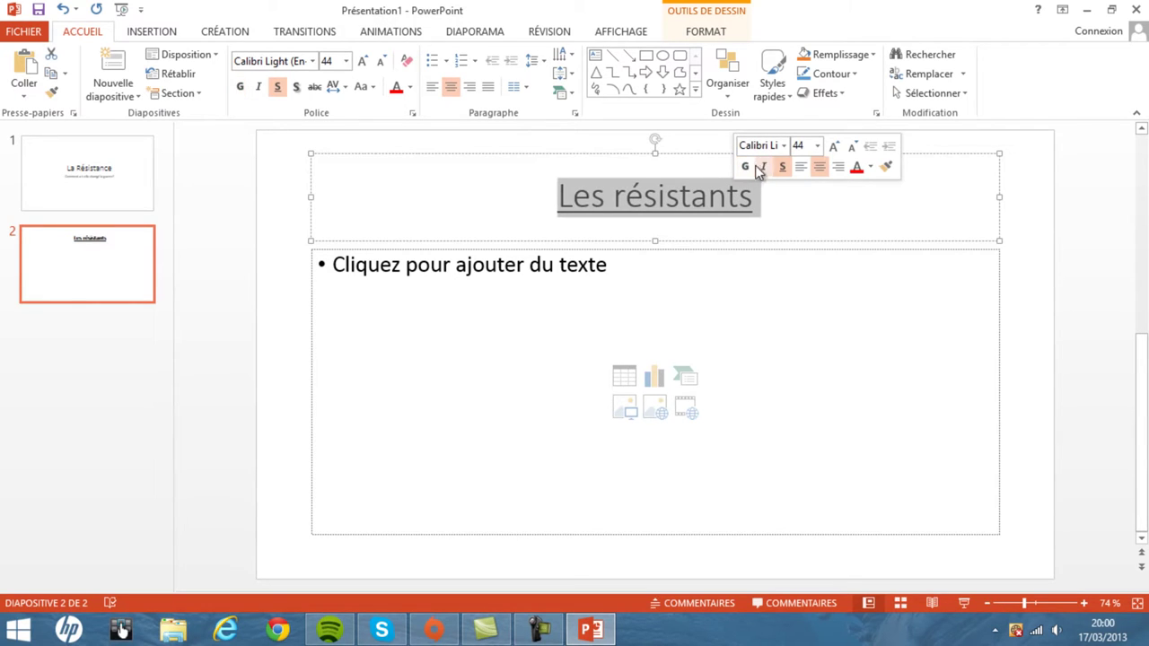
pyautogui.click(786, 165)
pyautogui.click(587, 282)
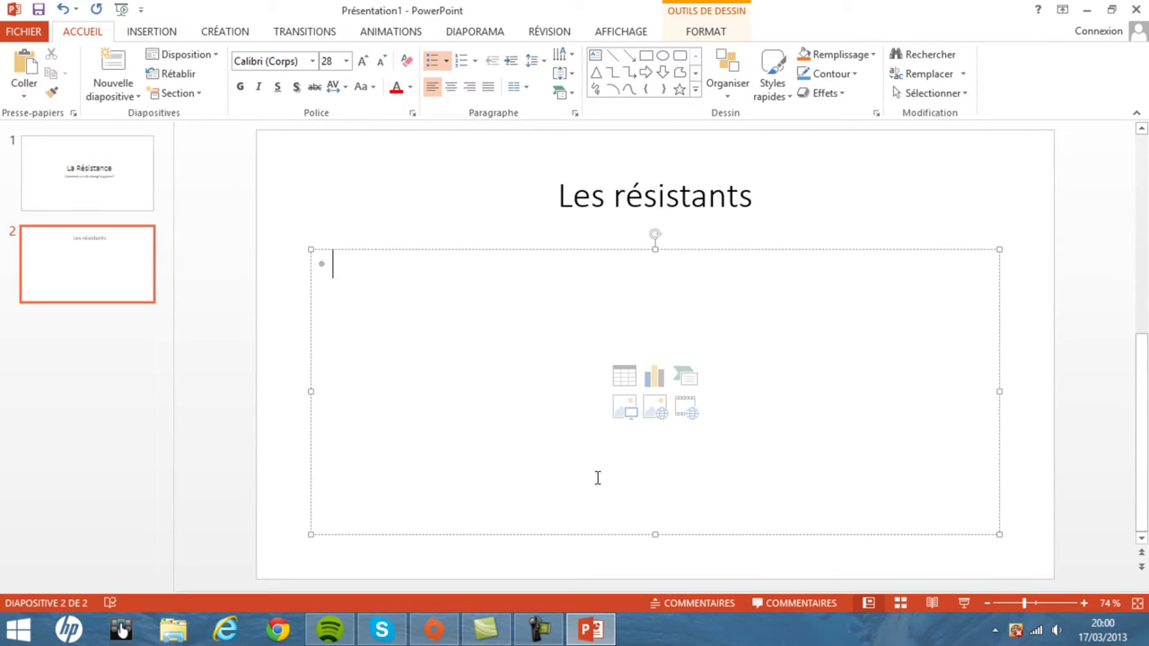
# - Insert the résistants picture into slide 2's content placeholder
pyautogui.click(623, 402)
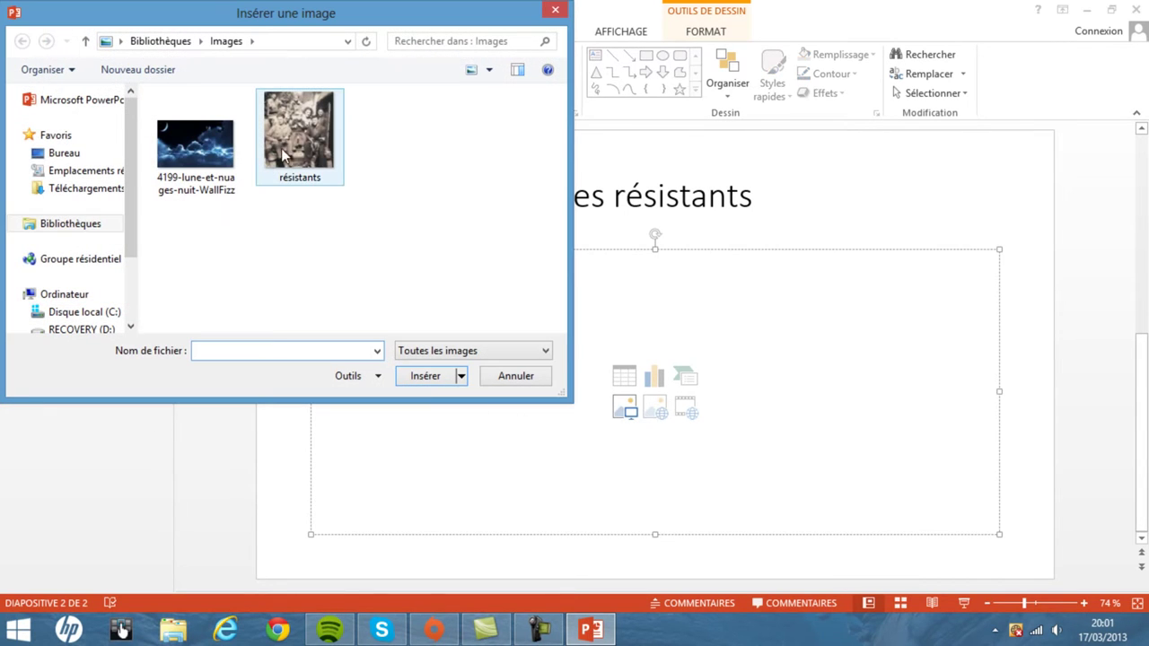
pyautogui.click(300, 149)
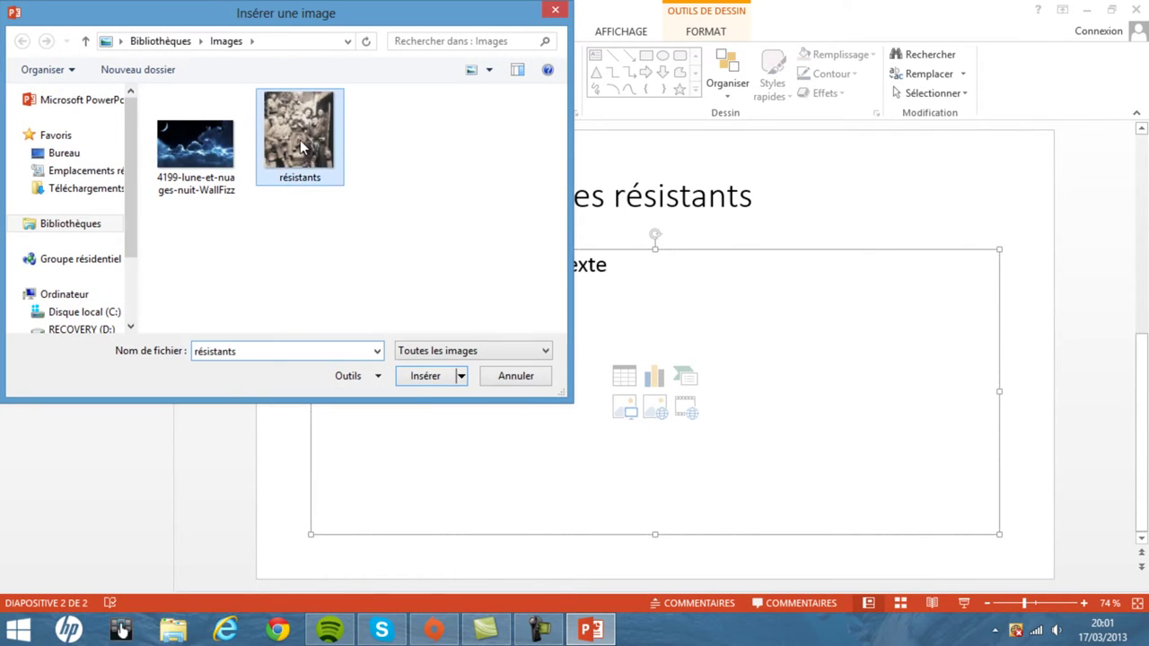
pyautogui.click(425, 376)
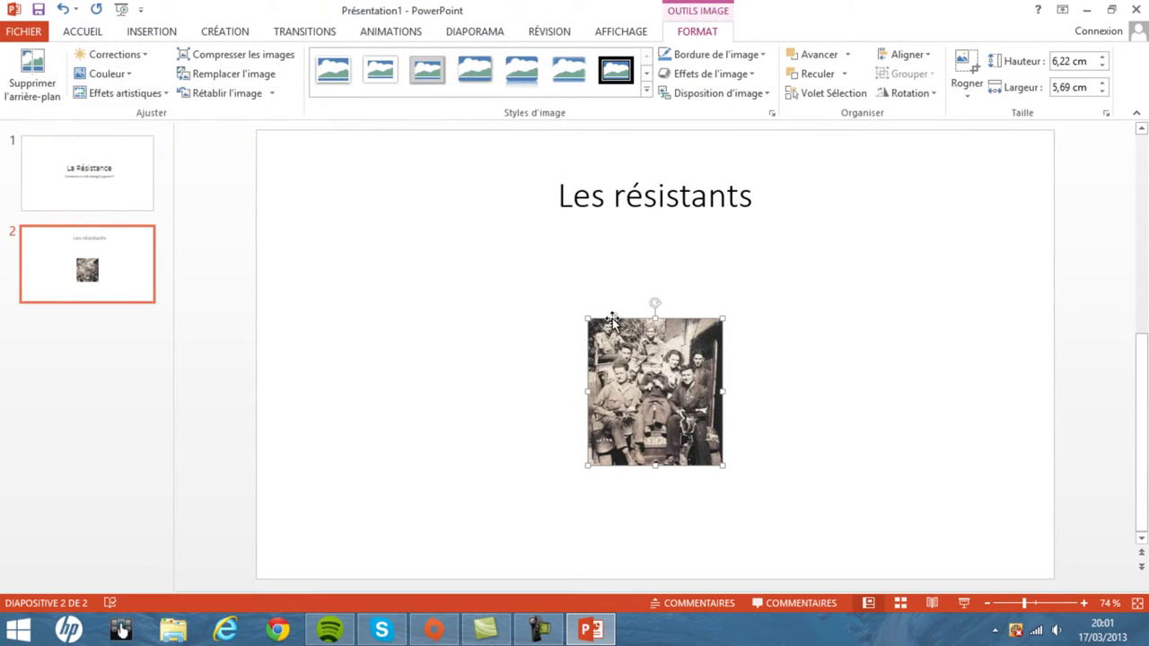
# - Enlarge and reposition the photo to about 12.22 × 11.18 cm below the title
pyautogui.moveTo(585, 316); pyautogui.dragTo(514, 267)
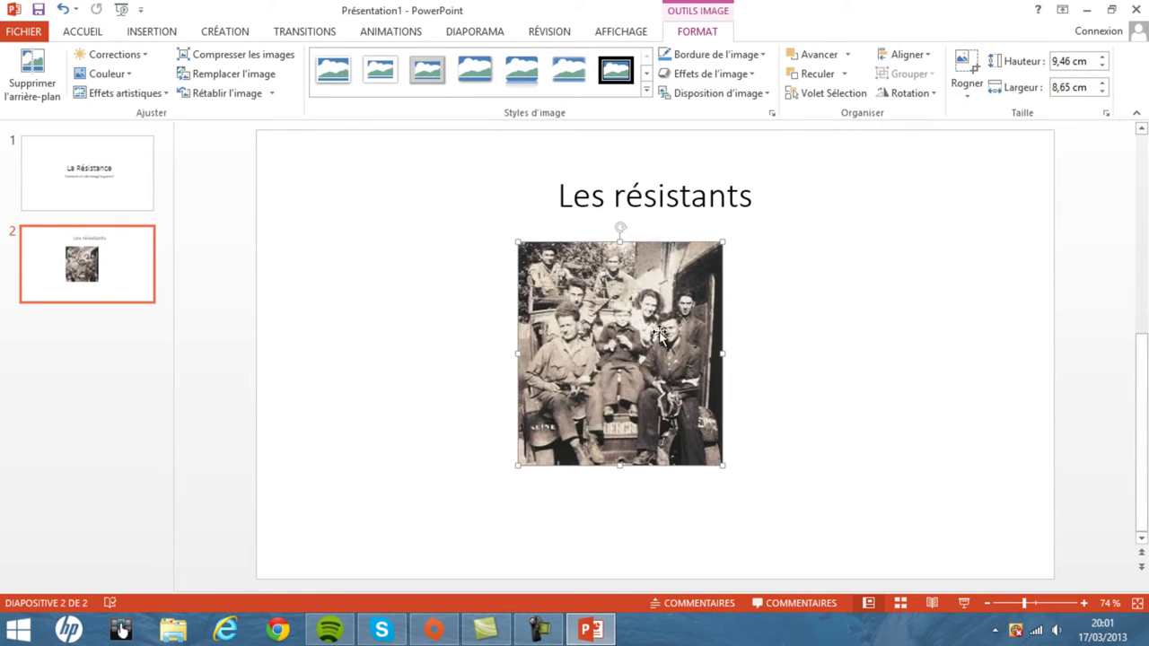
pyautogui.moveTo(661, 335); pyautogui.dragTo(695, 357)
pyautogui.moveTo(756, 487); pyautogui.dragTo(817, 549)
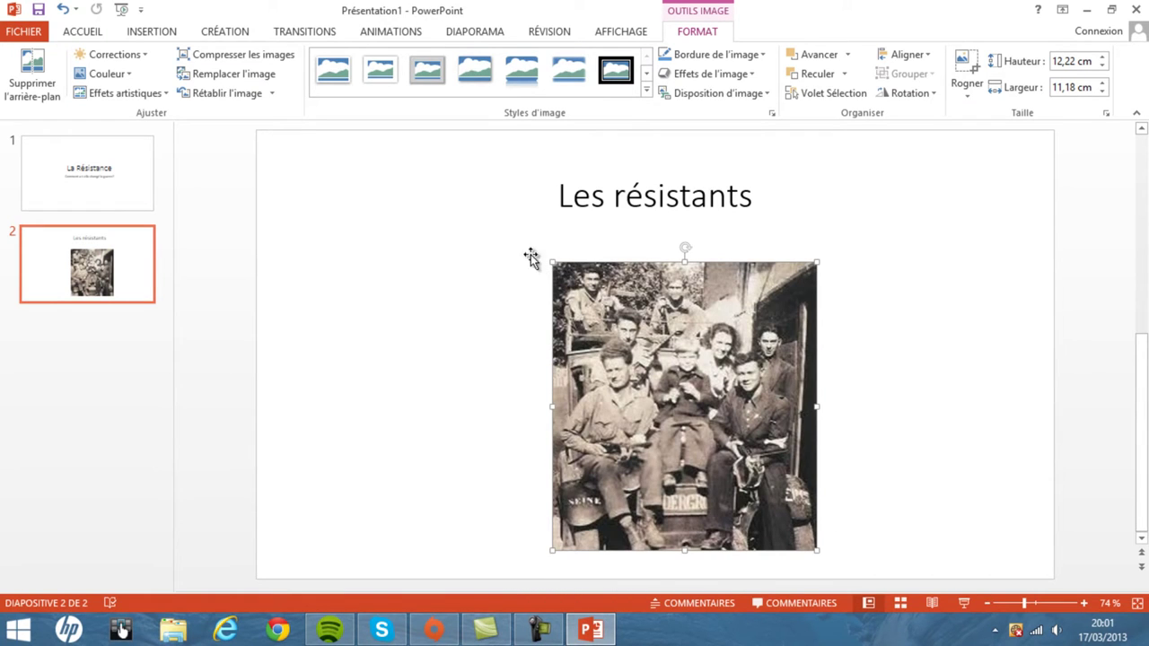
pyautogui.click(81, 32)
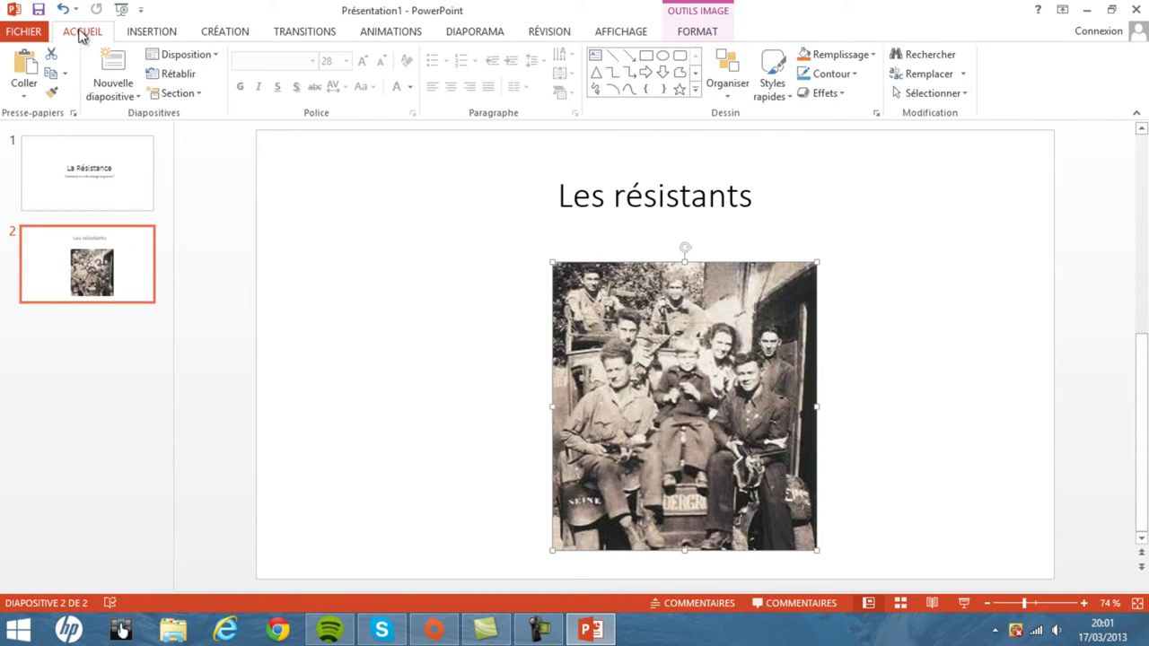
# - Add slide 3 titled 'Le chant des partisans' and centre the title
pyautogui.click(118, 65)
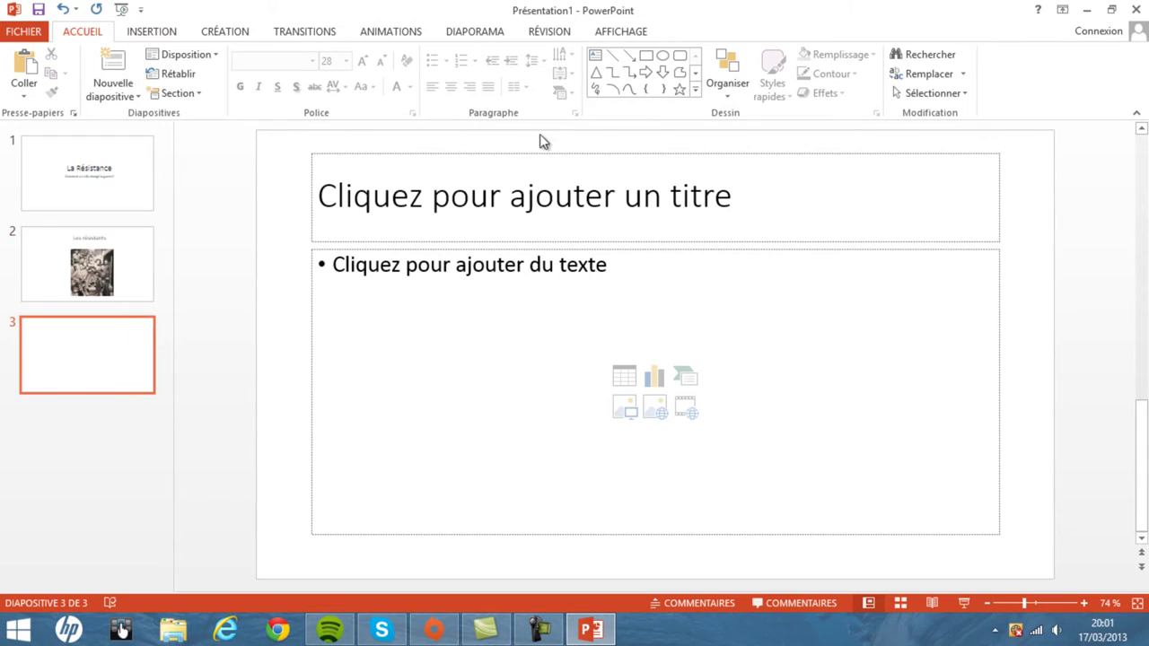
pyautogui.click(539, 206)
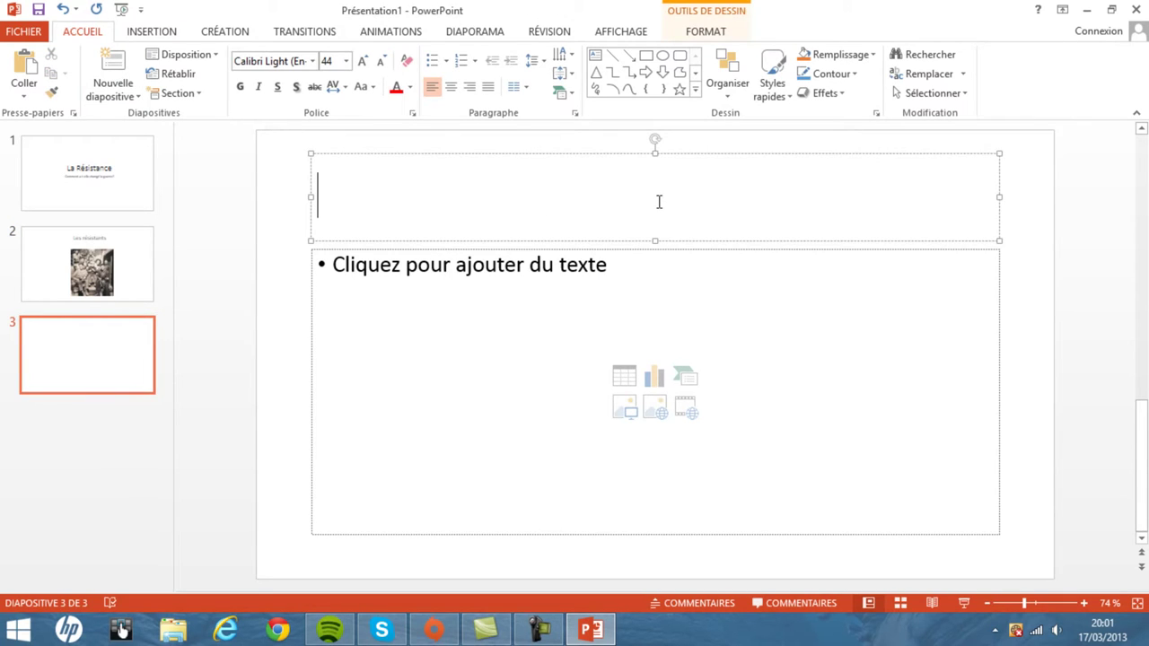
pyautogui.write('Le chan')
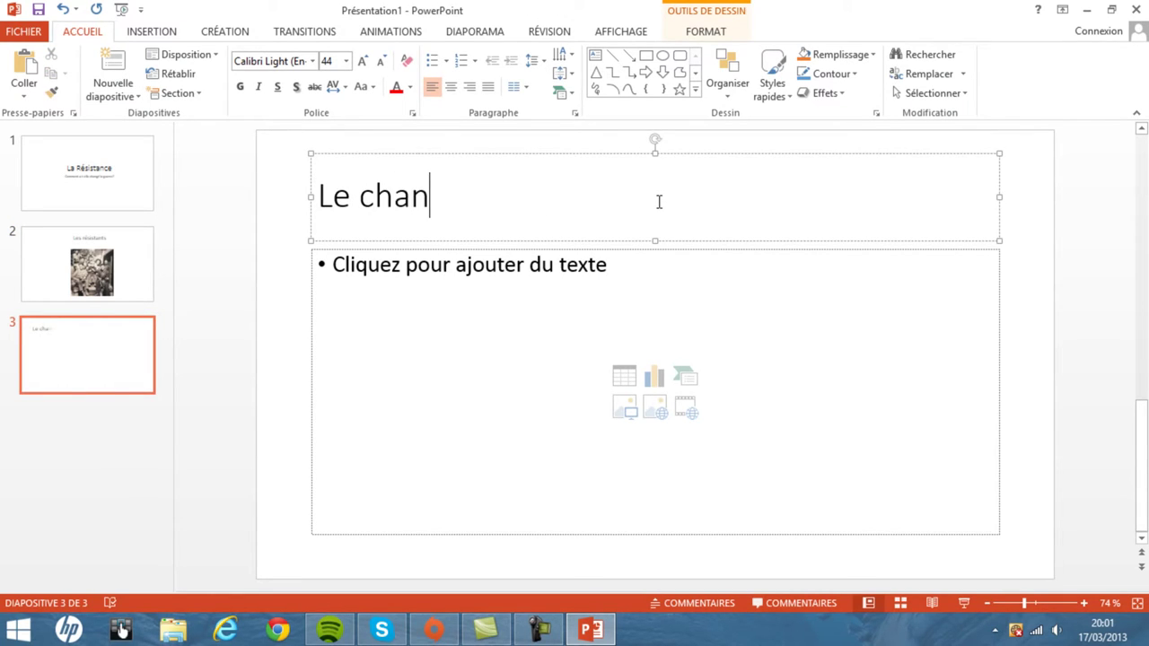
pyautogui.write('t des parti')
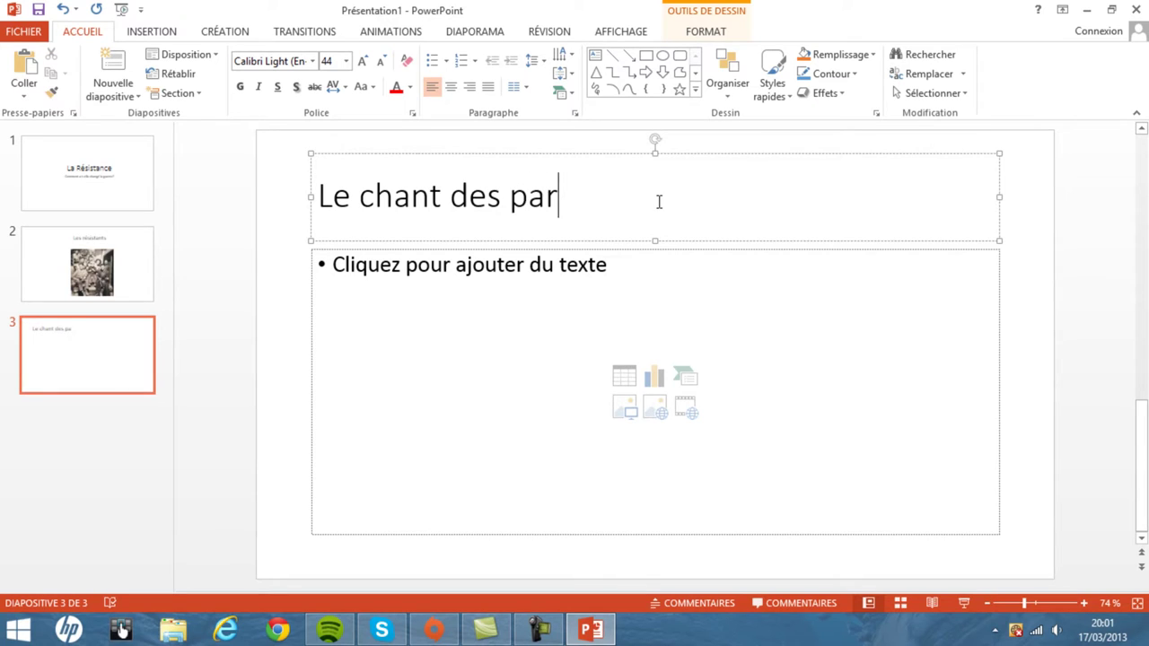
pyautogui.write('sans')
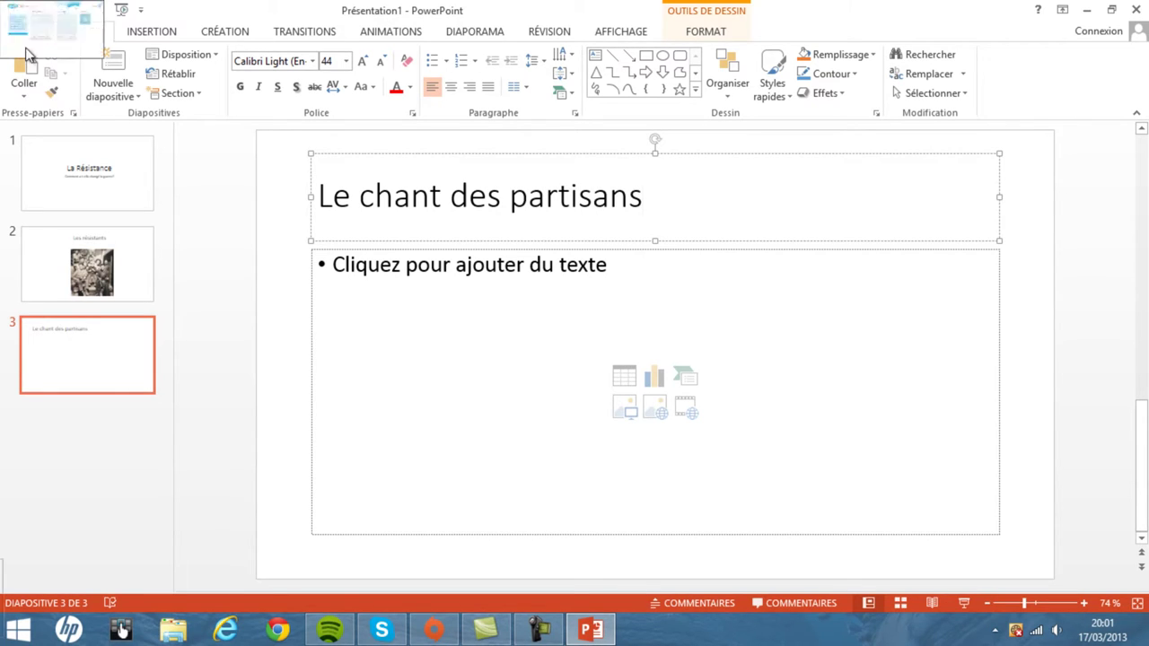
pyautogui.moveTo(318, 208); pyautogui.dragTo(692, 186)
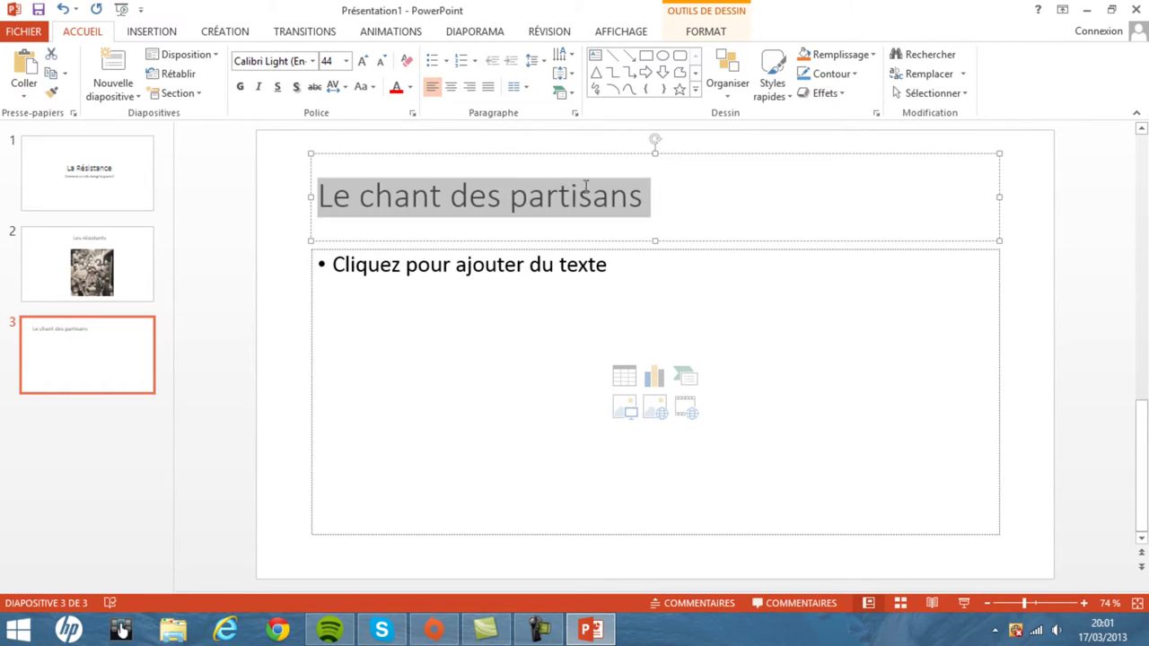
pyautogui.click(667, 161)
pyautogui.click(605, 297)
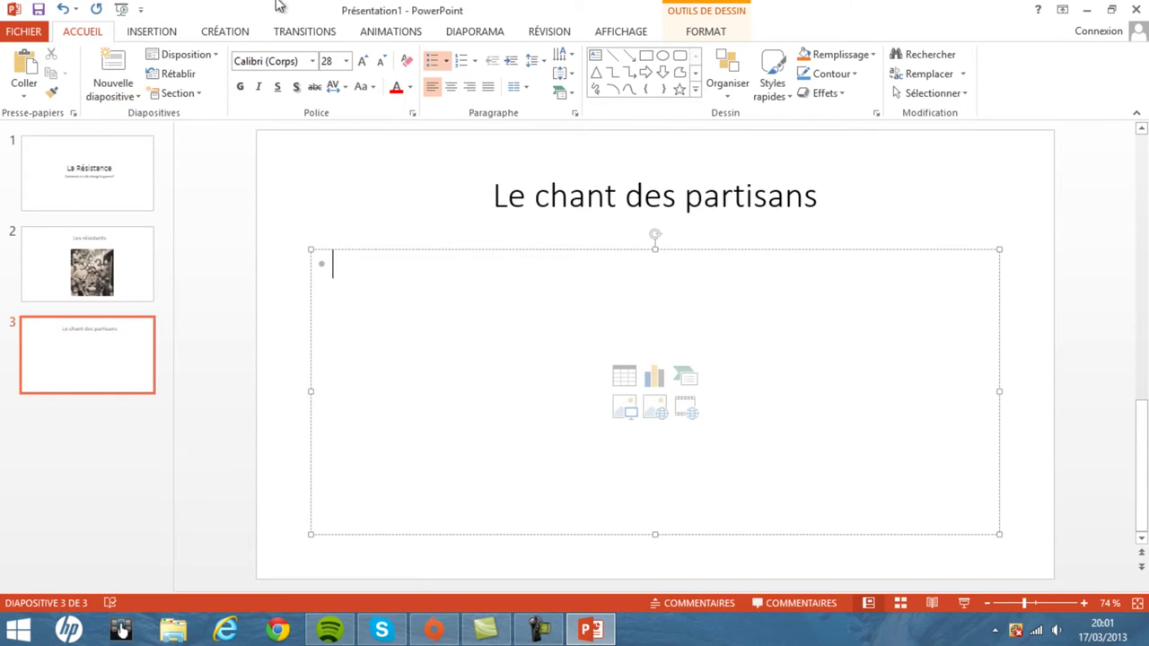
pyautogui.click(141, 33)
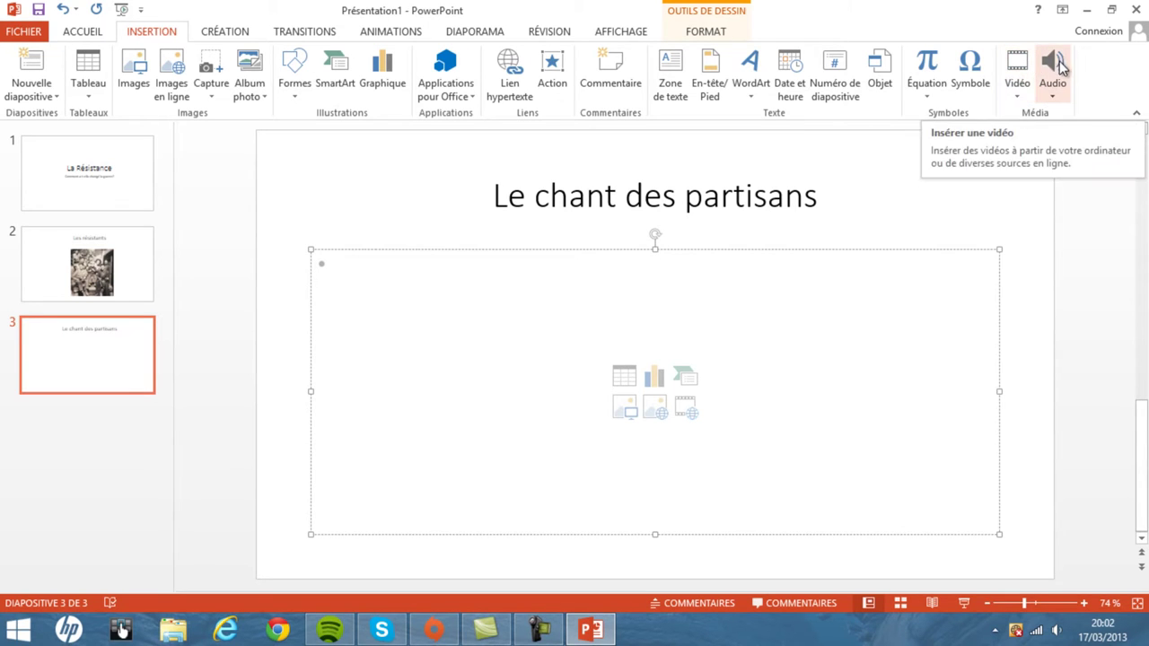
# - Insert the Le chant des partisans MP3 on slide 3, set to start Automatiquement
pyautogui.click(1055, 82)
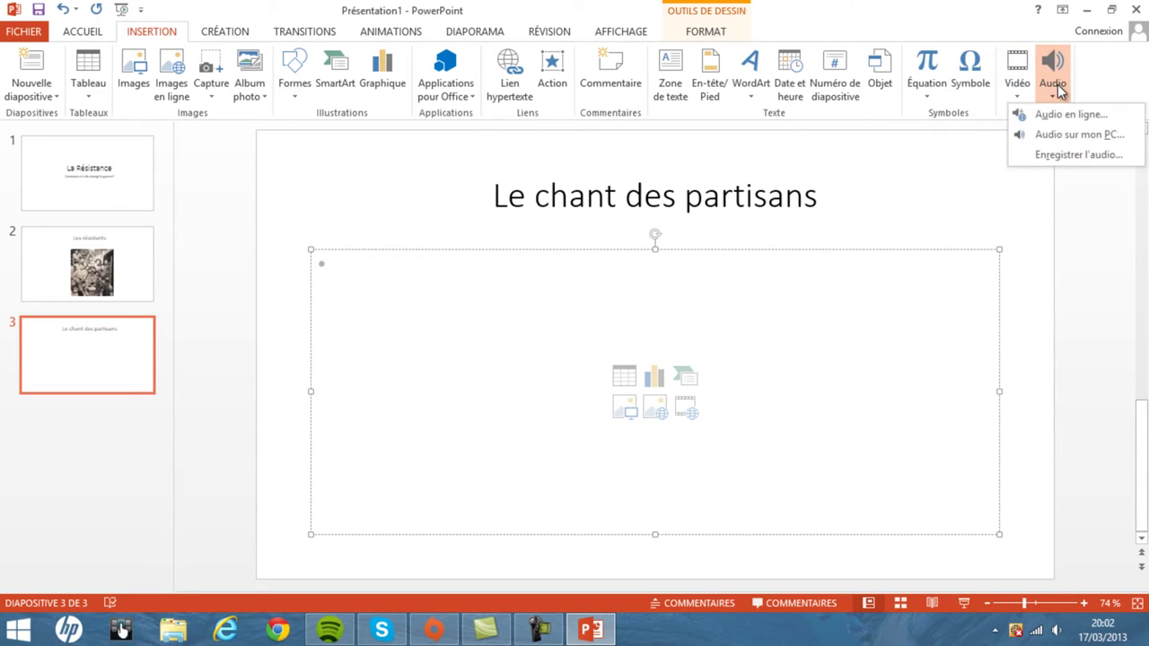
pyautogui.click(1068, 142)
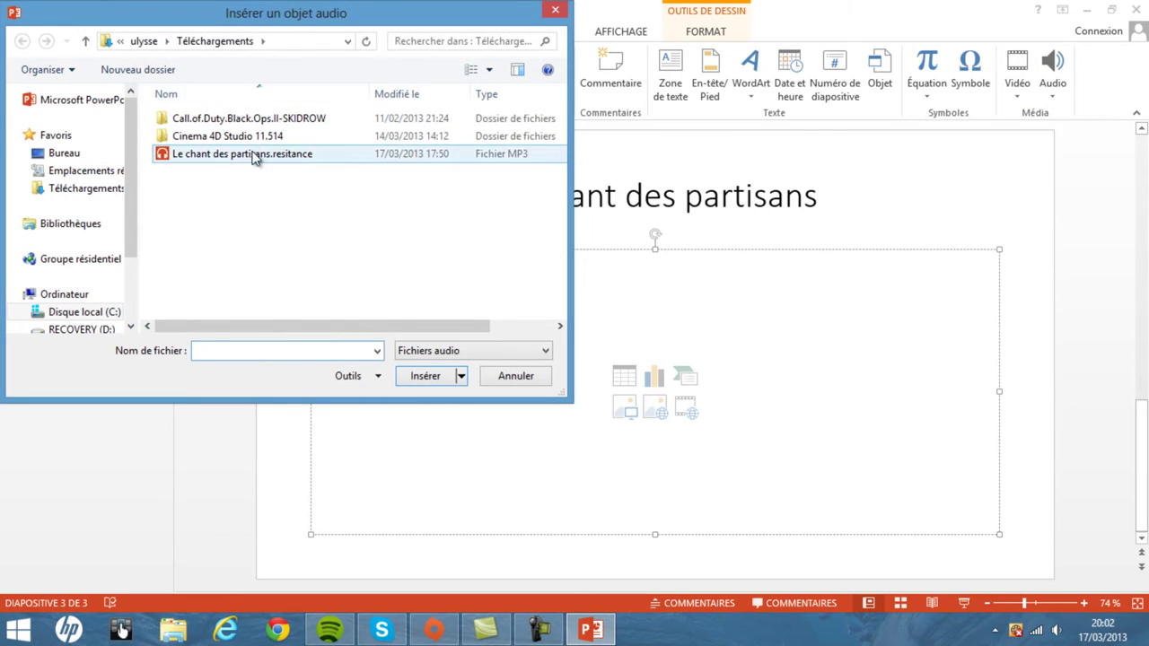
pyautogui.click(252, 158)
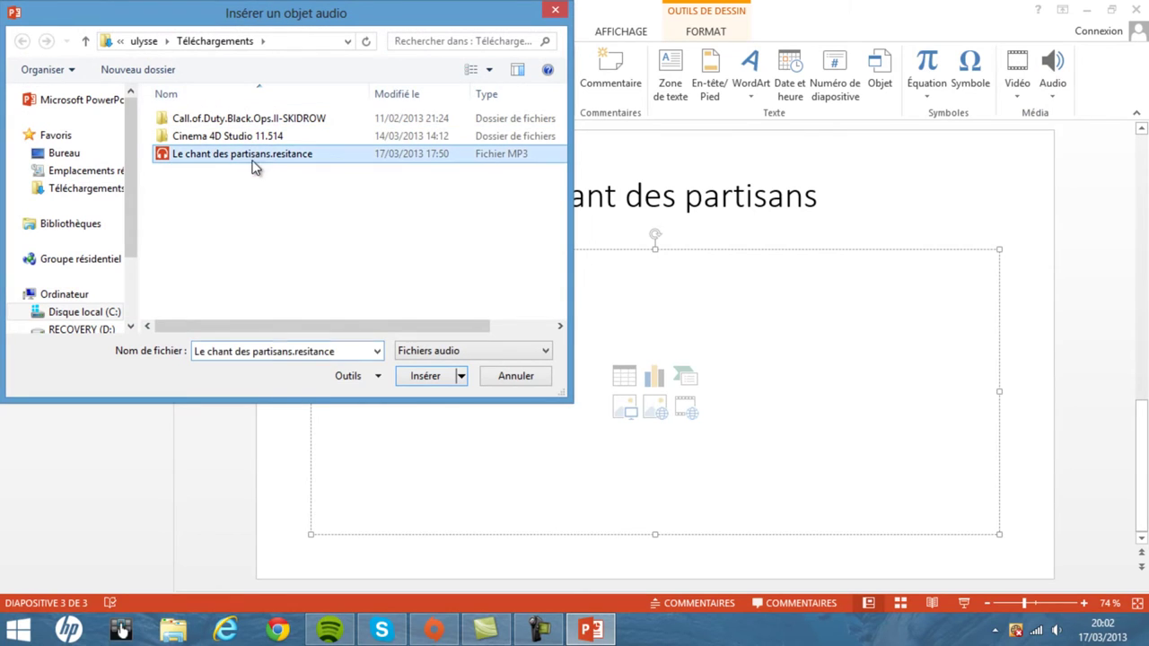
pyautogui.click(418, 377)
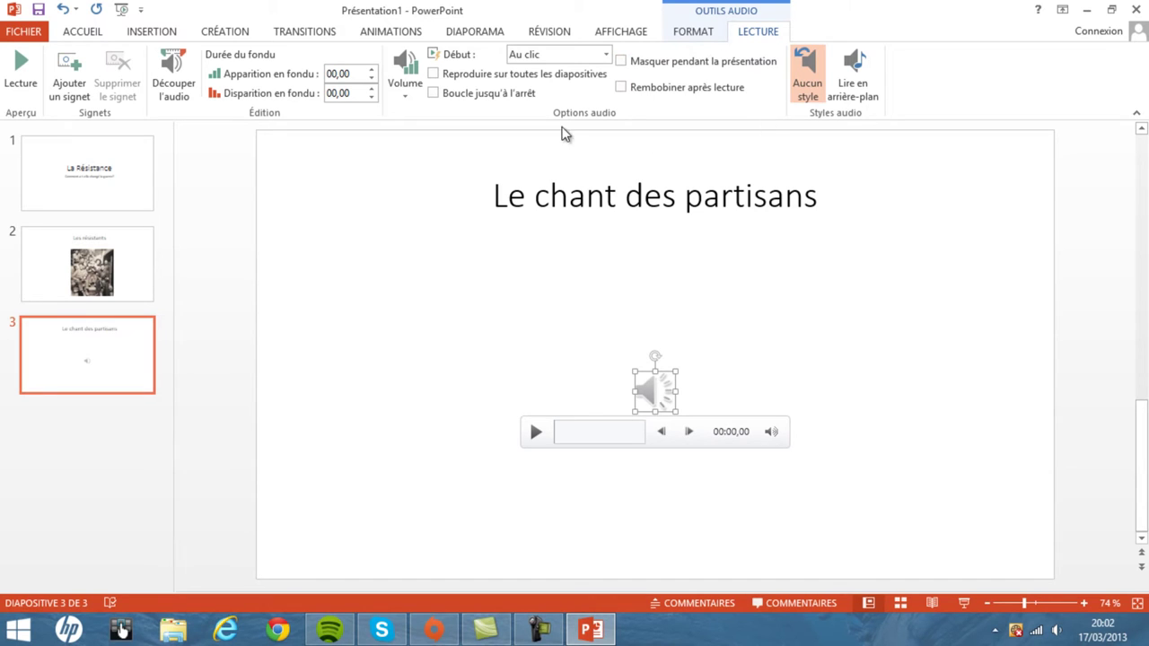
pyautogui.click(606, 55)
pyautogui.click(593, 74)
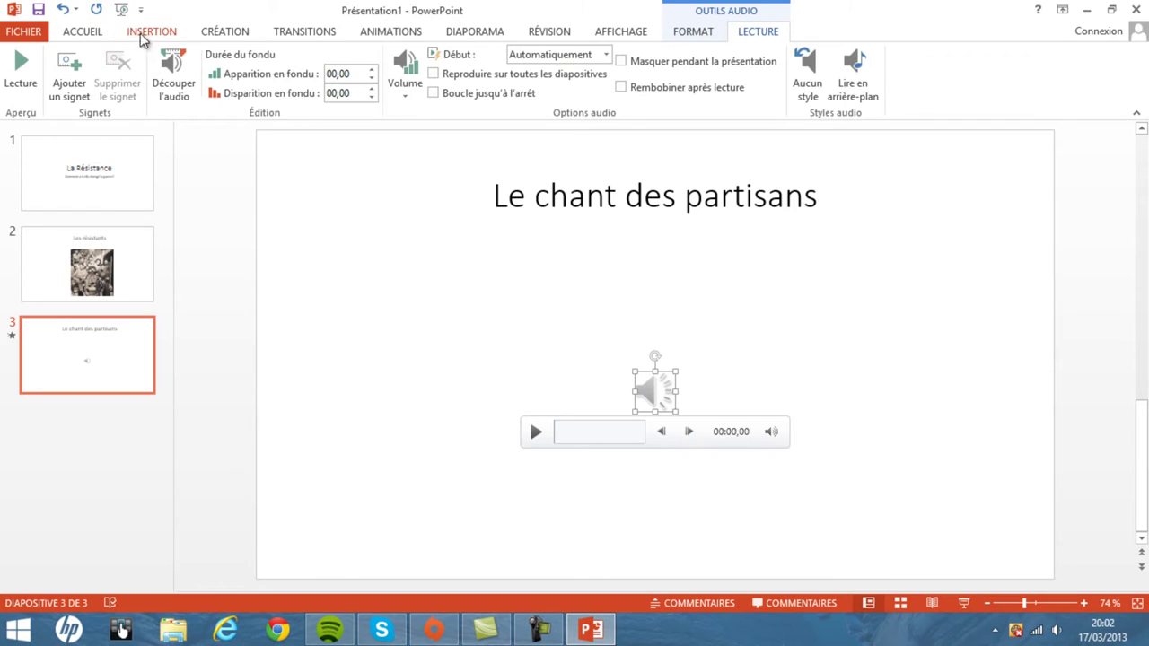
# - Bring up the Création theme options and select slide 1
pyautogui.click(90, 33)
pyautogui.click(148, 33)
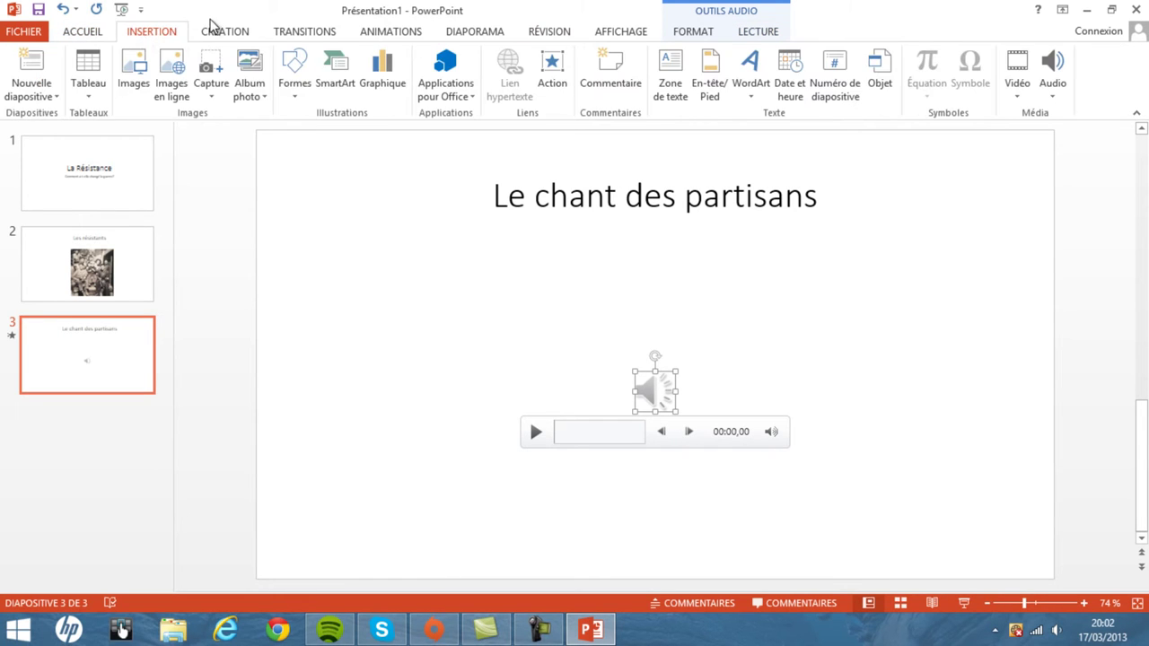
pyautogui.click(211, 35)
pyautogui.click(128, 147)
# - Review each slide and glance at the theme variants without changing anything
pyautogui.click(53, 296)
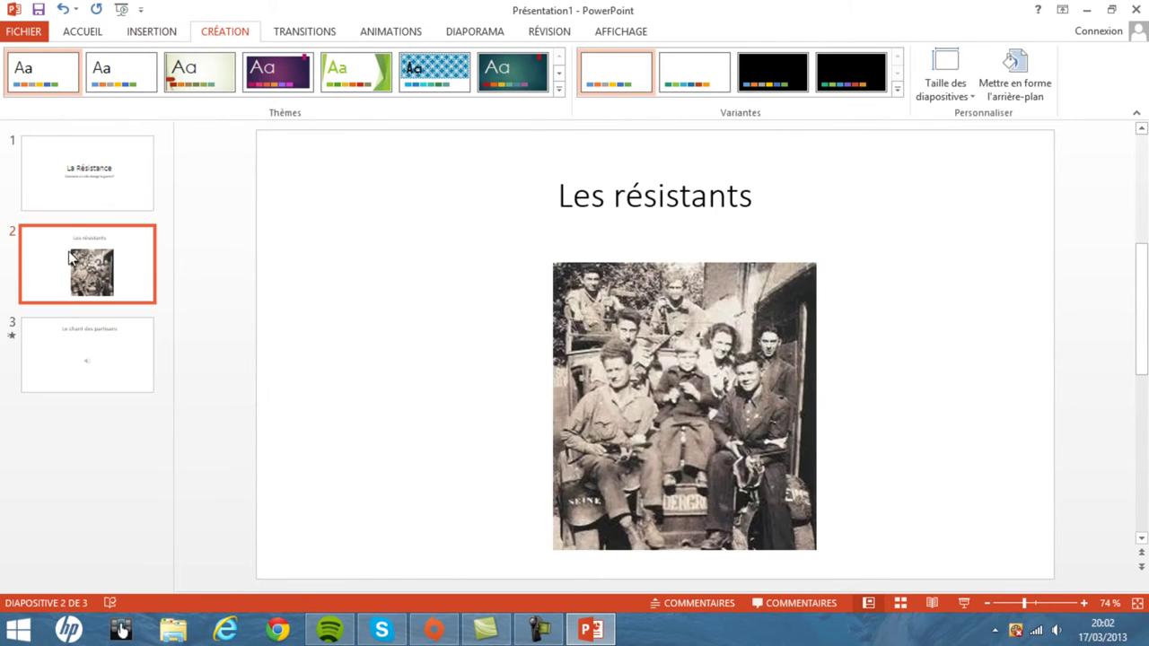
pyautogui.click(81, 334)
pyautogui.click(99, 178)
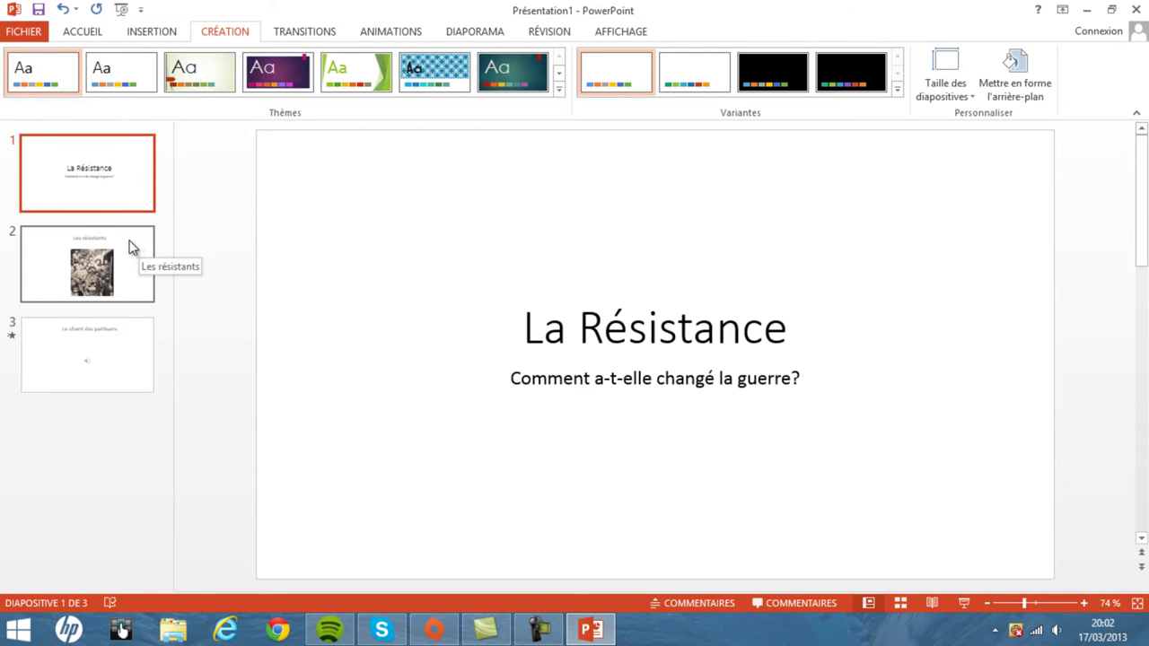
pyautogui.click(131, 246)
pyautogui.click(127, 169)
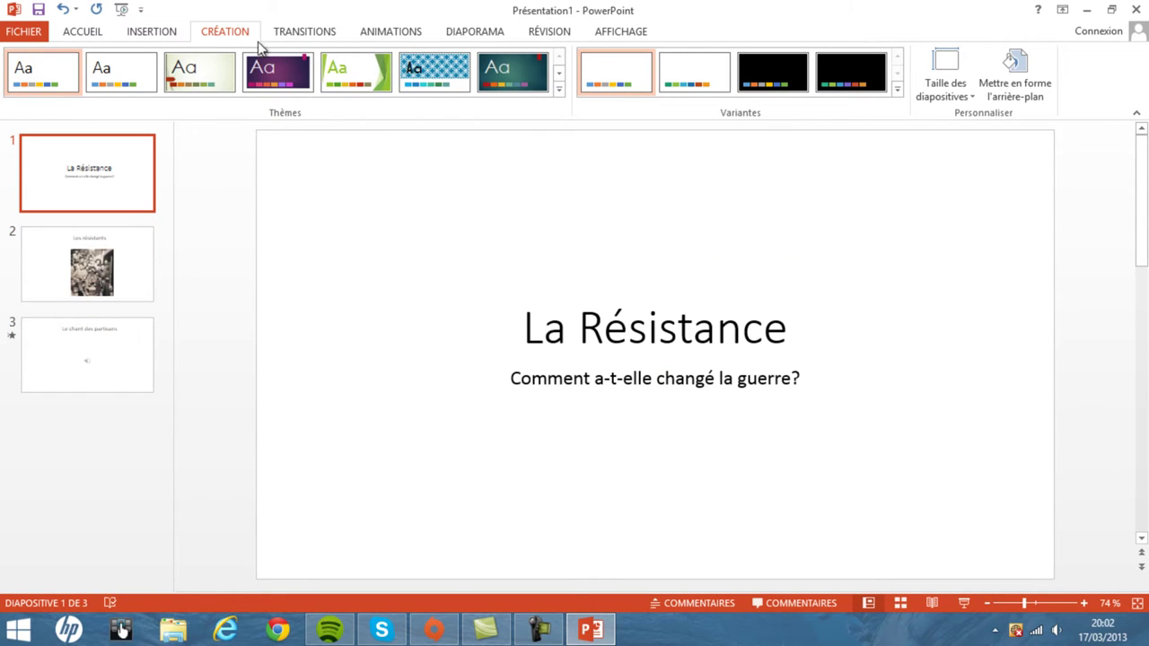
pyautogui.click(897, 88)
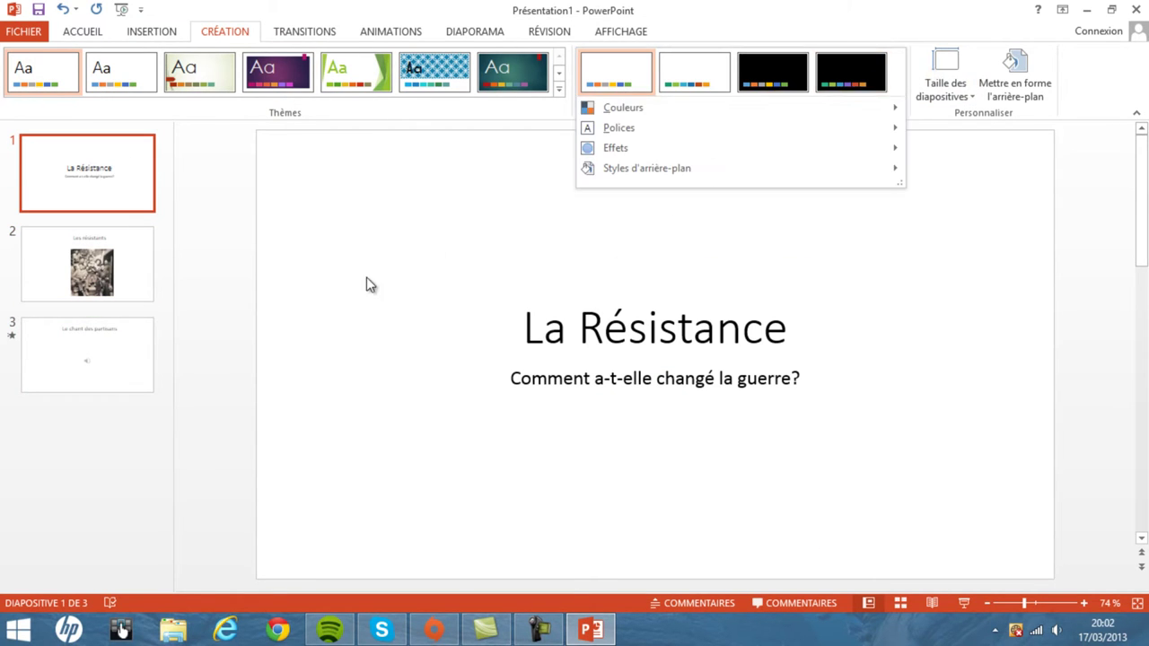
pyautogui.click(375, 266)
# - Set the background to the darker standard red at 0 % transparency and apply it everywhere
pyautogui.rightClick(375, 256)
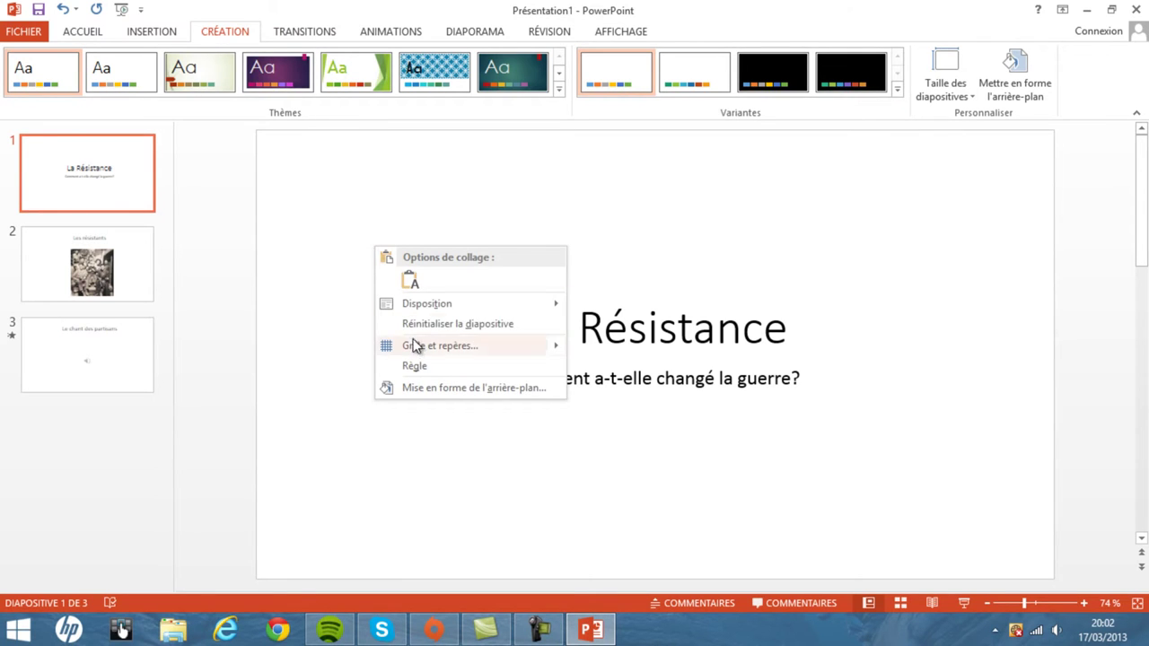
pyautogui.click(433, 388)
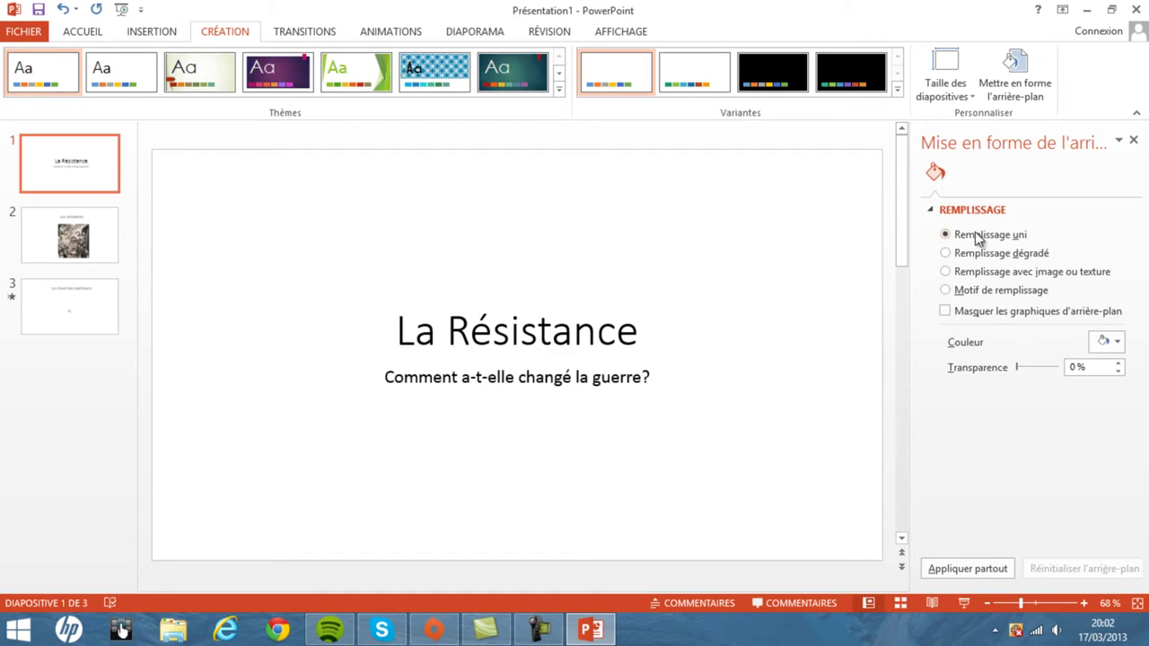
pyautogui.click(1112, 343)
pyautogui.click(1079, 448)
pyautogui.click(1117, 342)
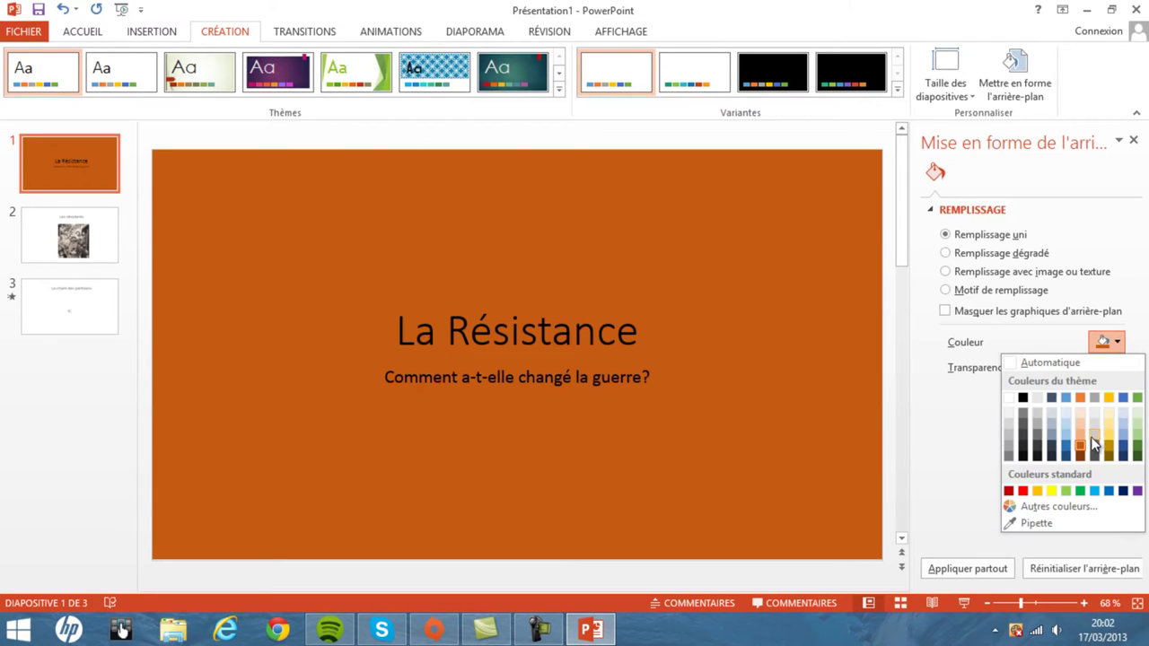
pyautogui.click(1023, 491)
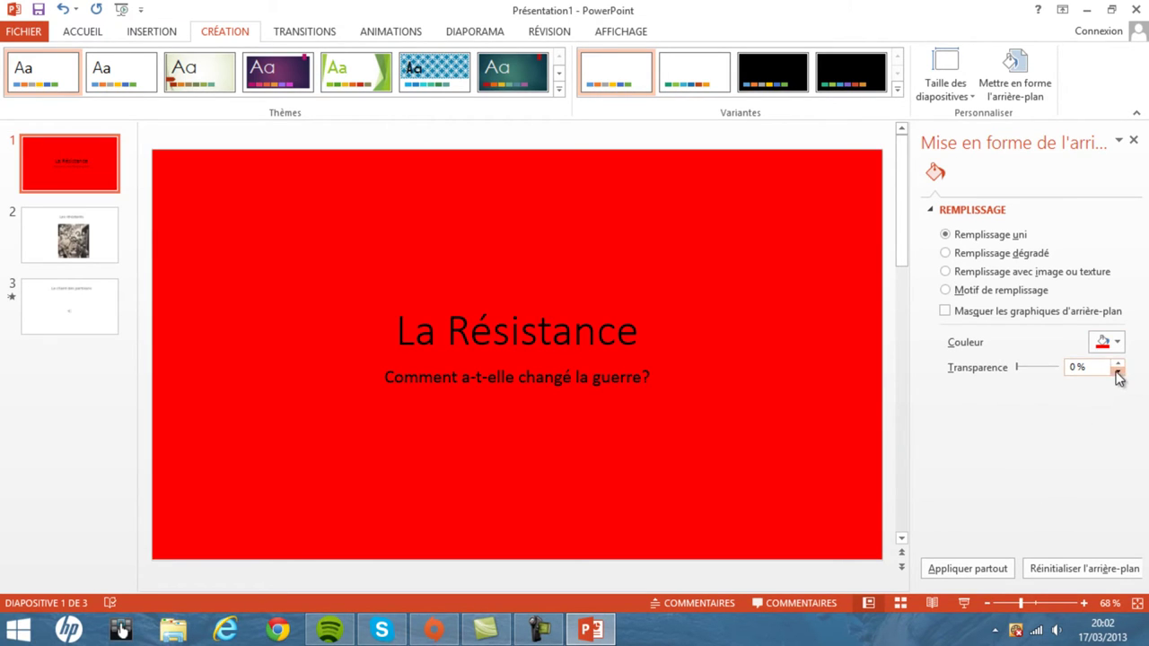
pyautogui.moveTo(1120, 368); pyautogui.dragTo(1120, 368)
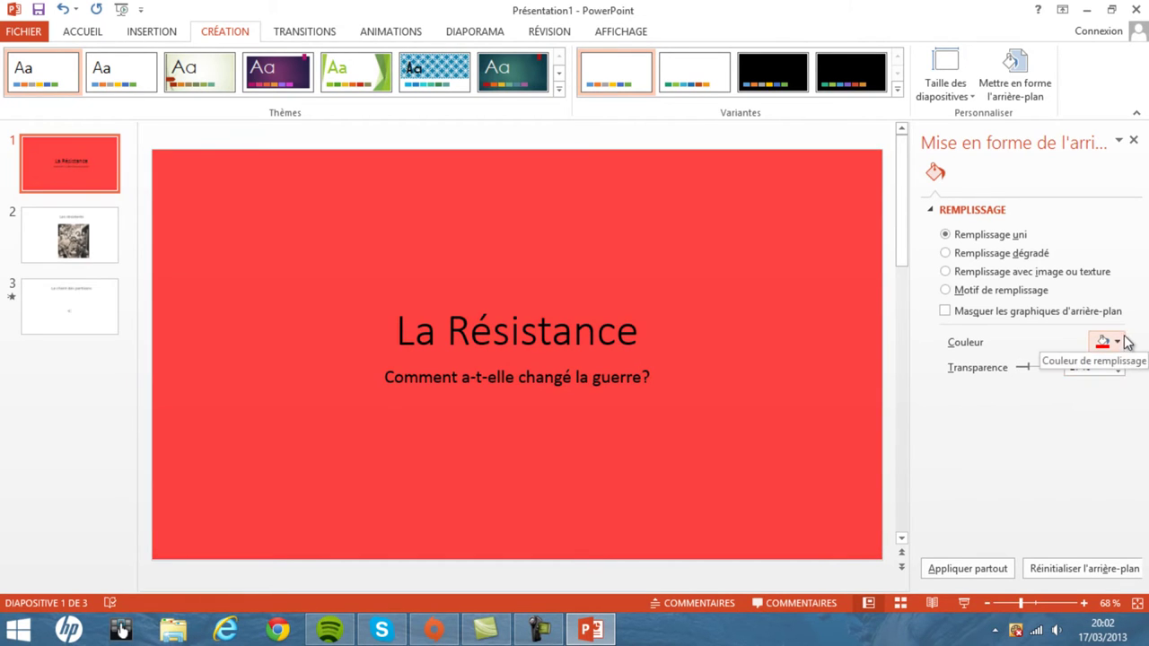
pyautogui.click(1117, 342)
pyautogui.click(1008, 491)
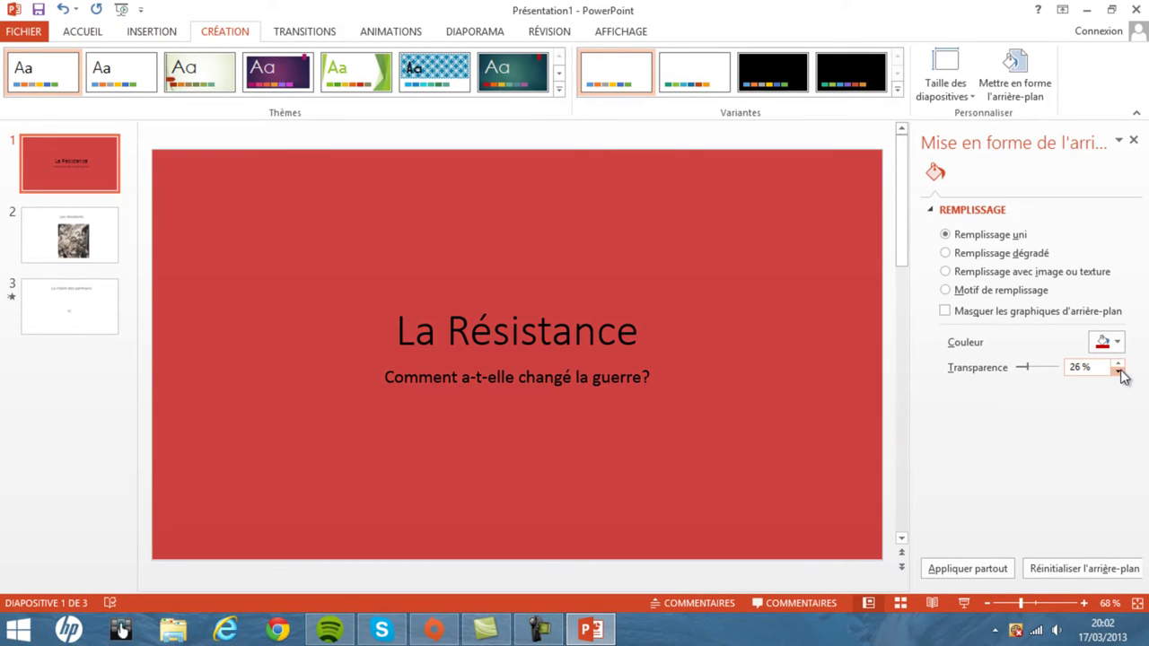
pyautogui.moveTo(1120, 372); pyautogui.dragTo(1120, 372)
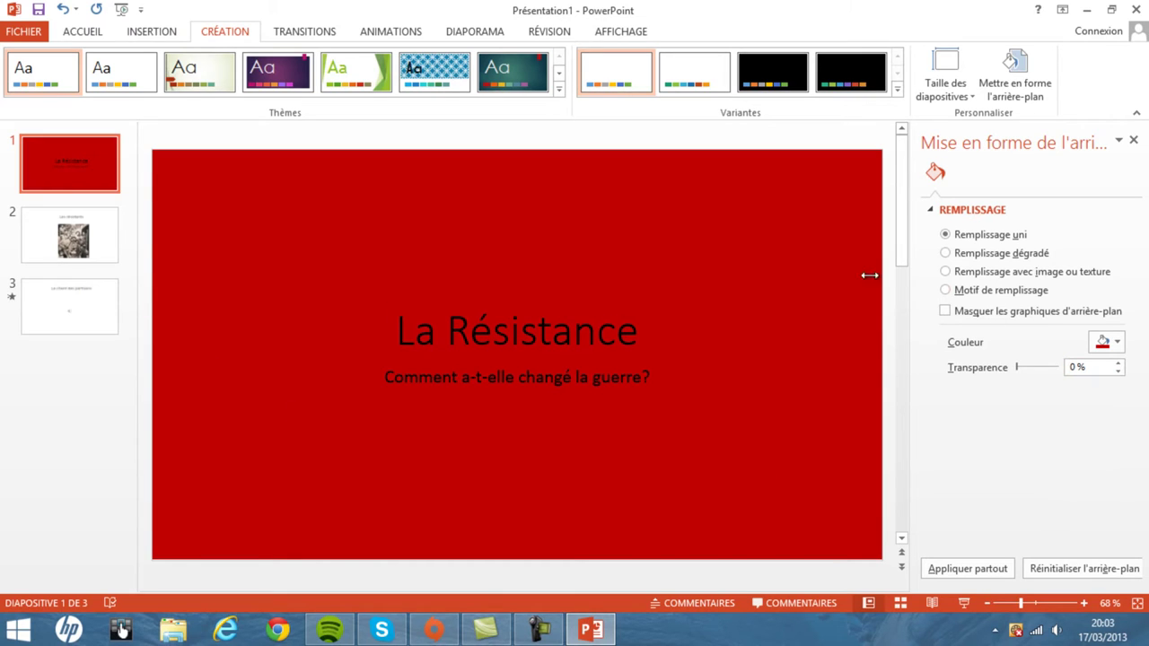
pyautogui.click(974, 567)
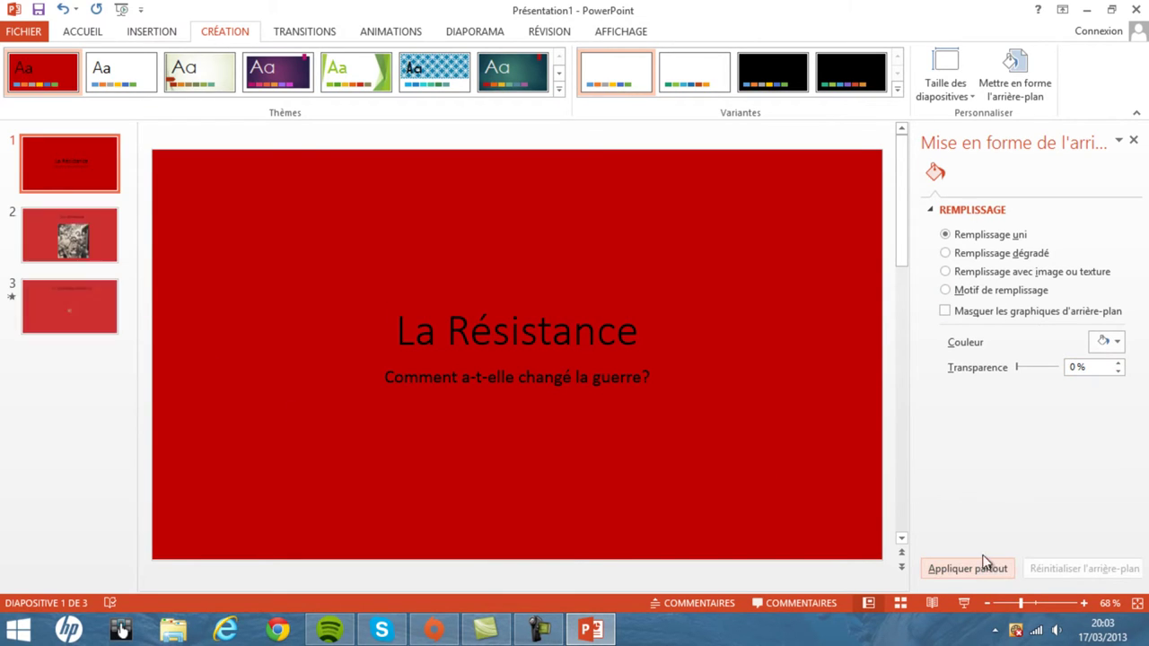
# - Try the dark and wood themes, then settle on the teal theme with the red bookmark
pyautogui.click(558, 93)
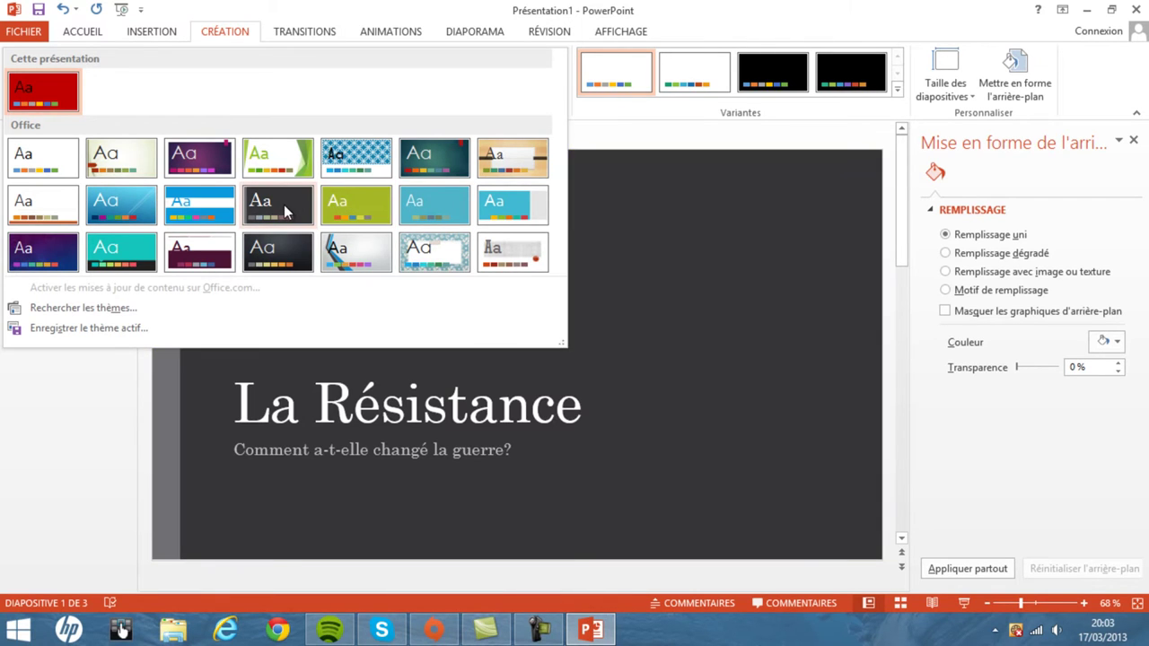
pyautogui.click(284, 204)
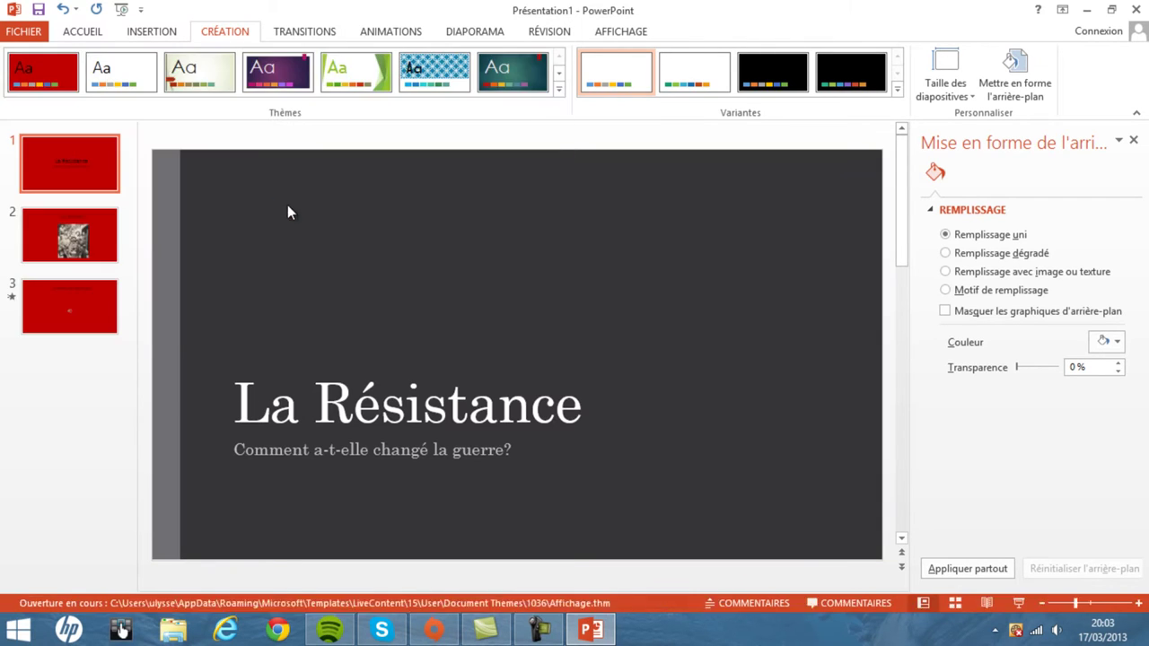
pyautogui.click(558, 90)
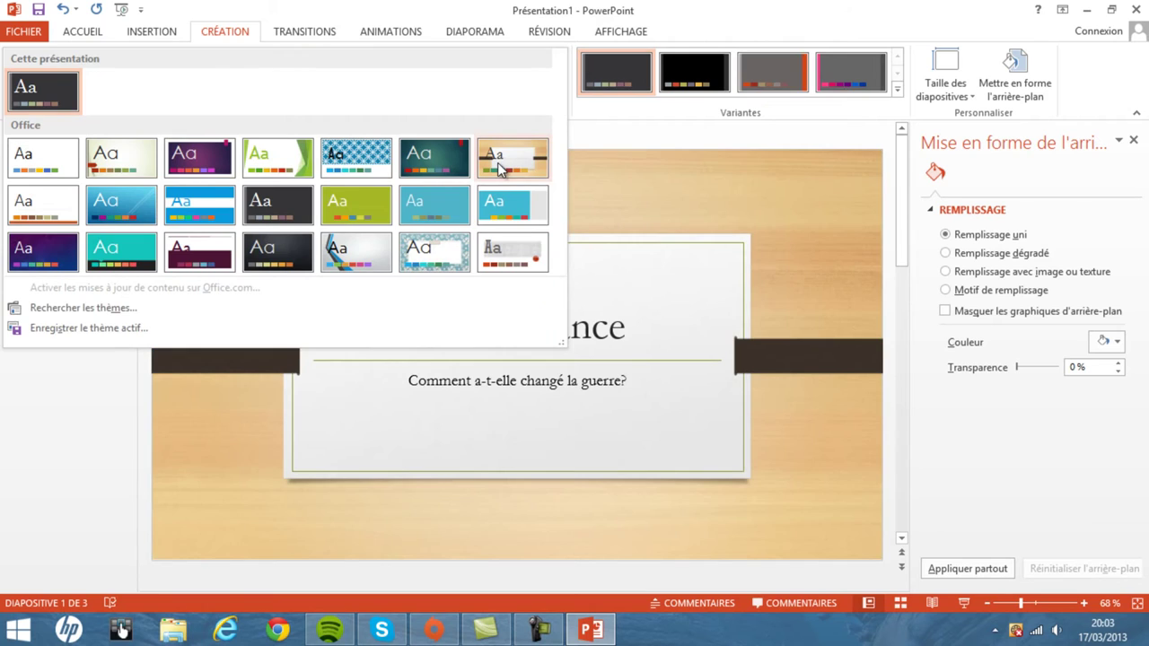
pyautogui.click(500, 171)
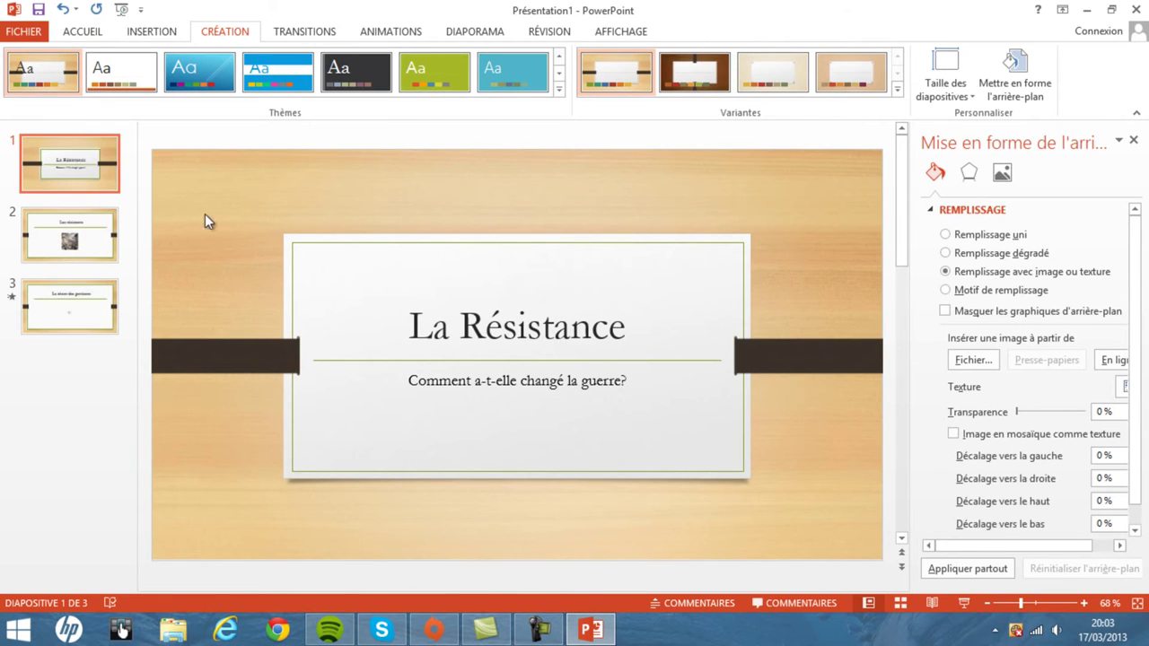
pyautogui.click(95, 254)
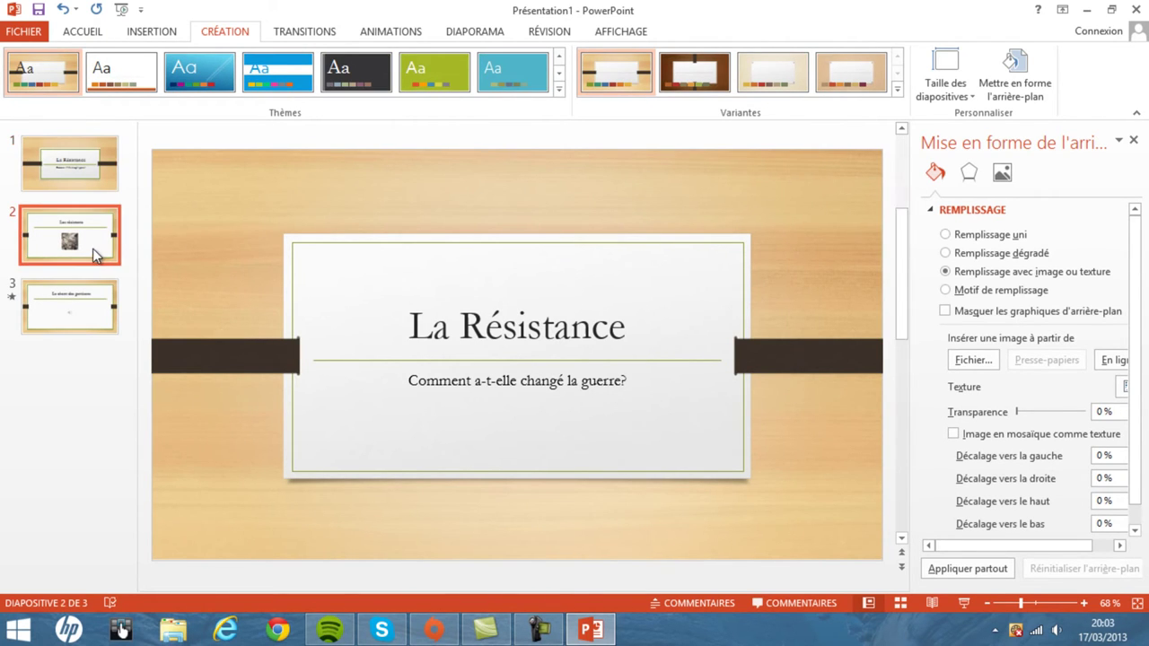
pyautogui.click(93, 311)
pyautogui.click(82, 233)
pyautogui.click(84, 162)
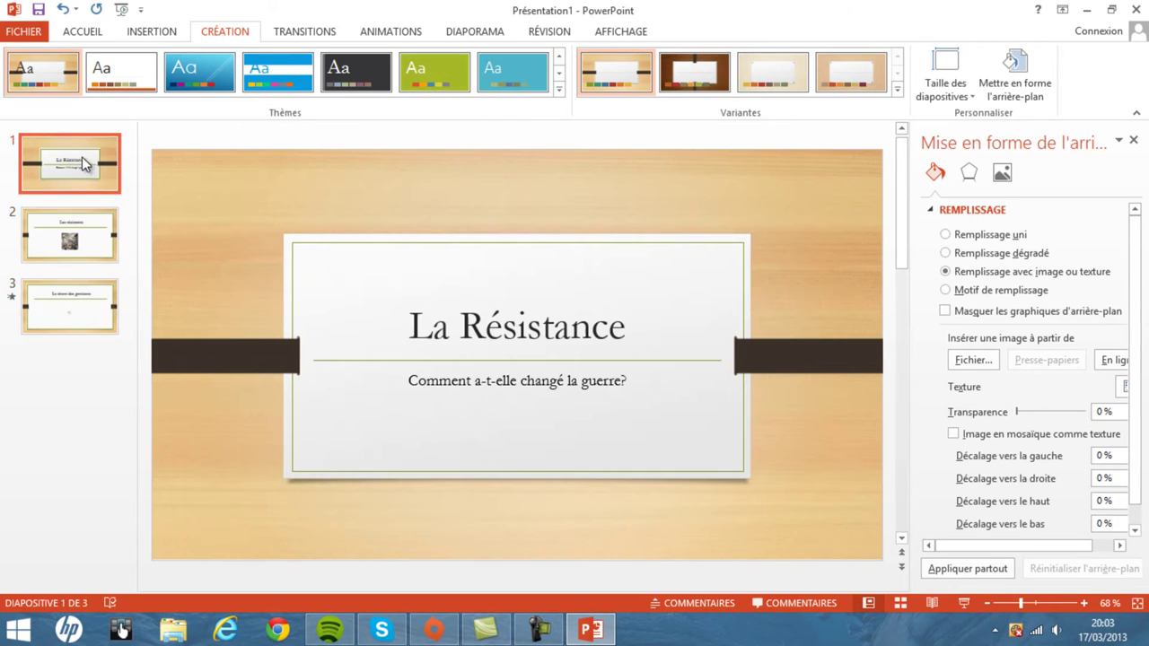
pyautogui.click(560, 90)
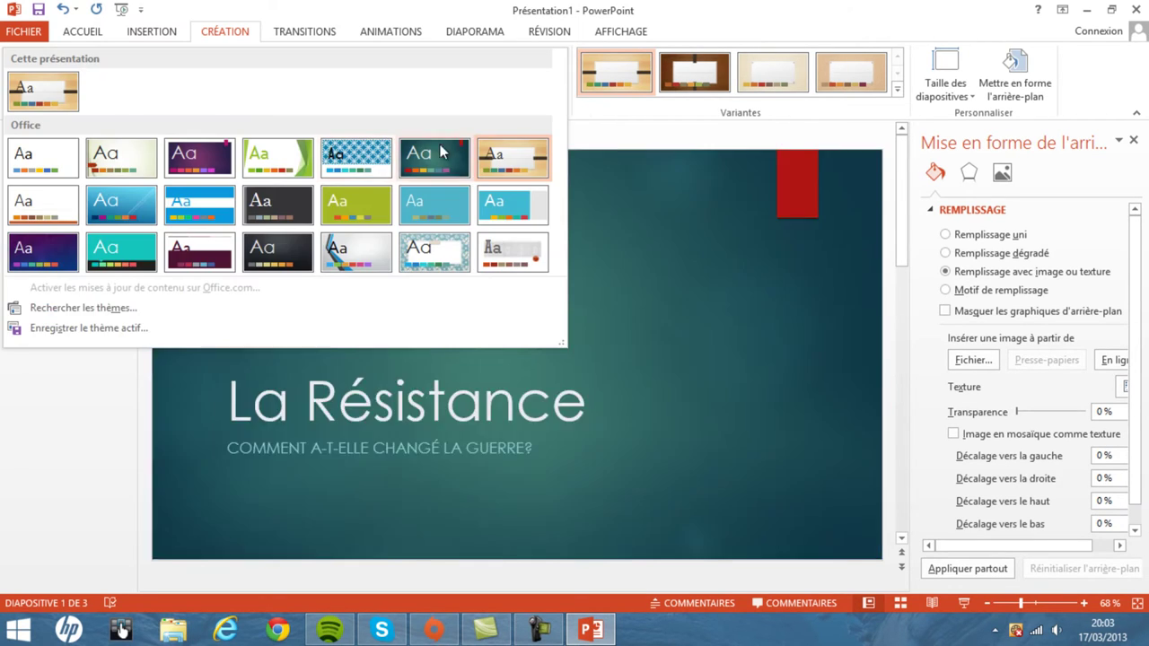
pyautogui.click(356, 159)
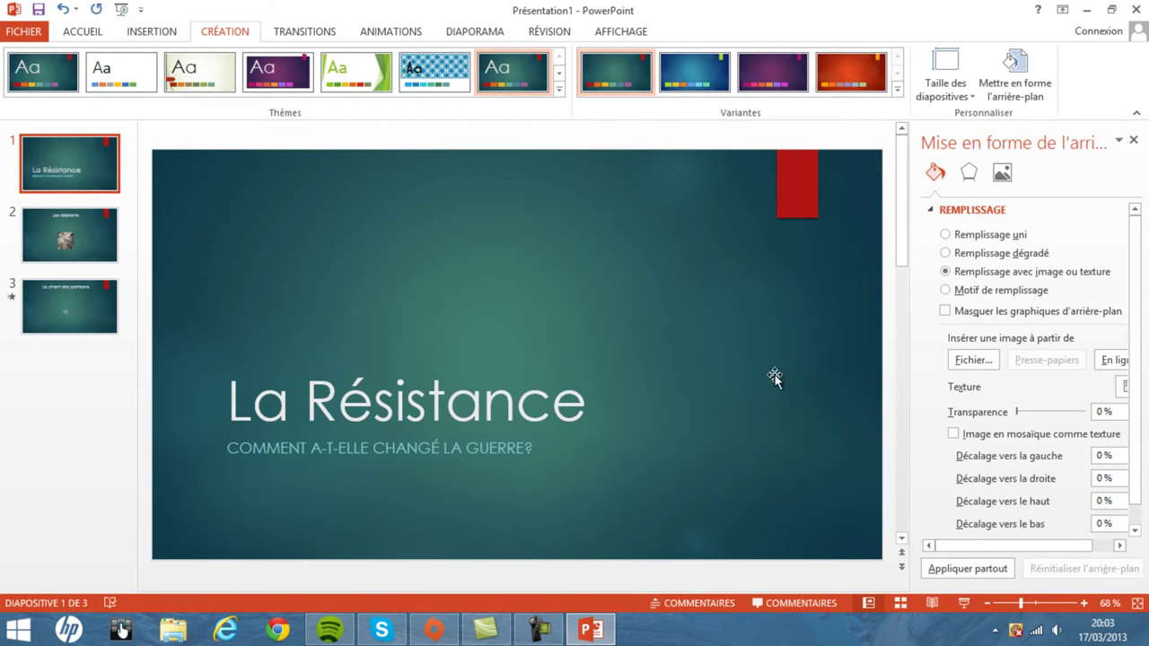
# - Apply Avion to slide 1, Poussée to slide 2 and Forme to slide 3
pyautogui.click(304, 32)
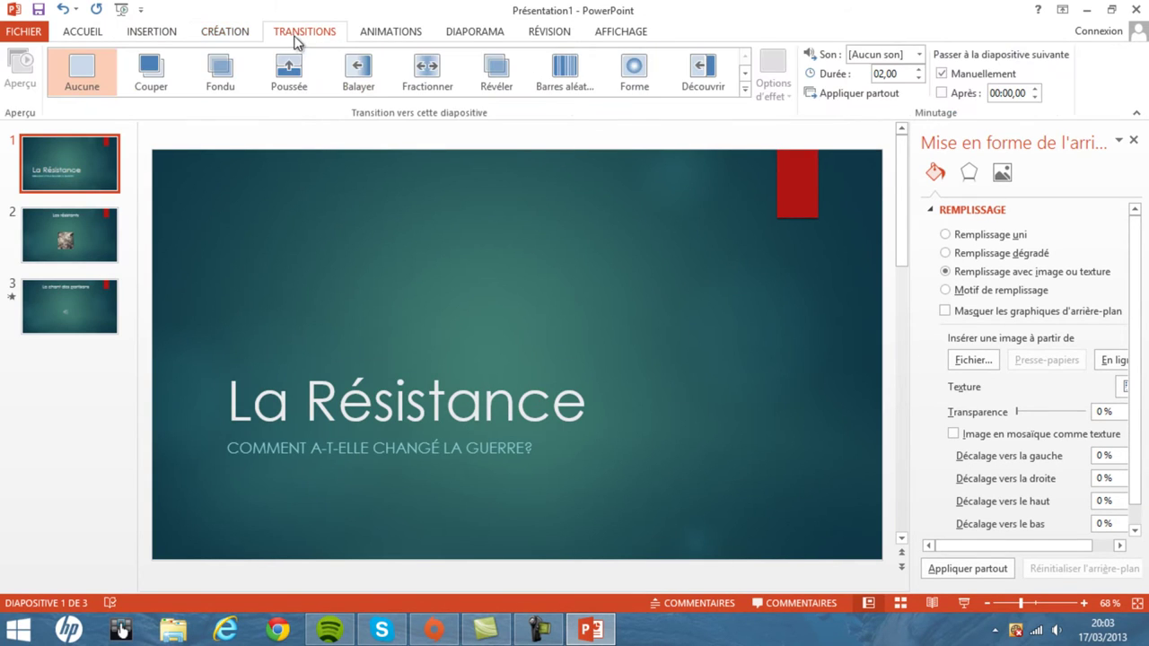
pyautogui.click(745, 90)
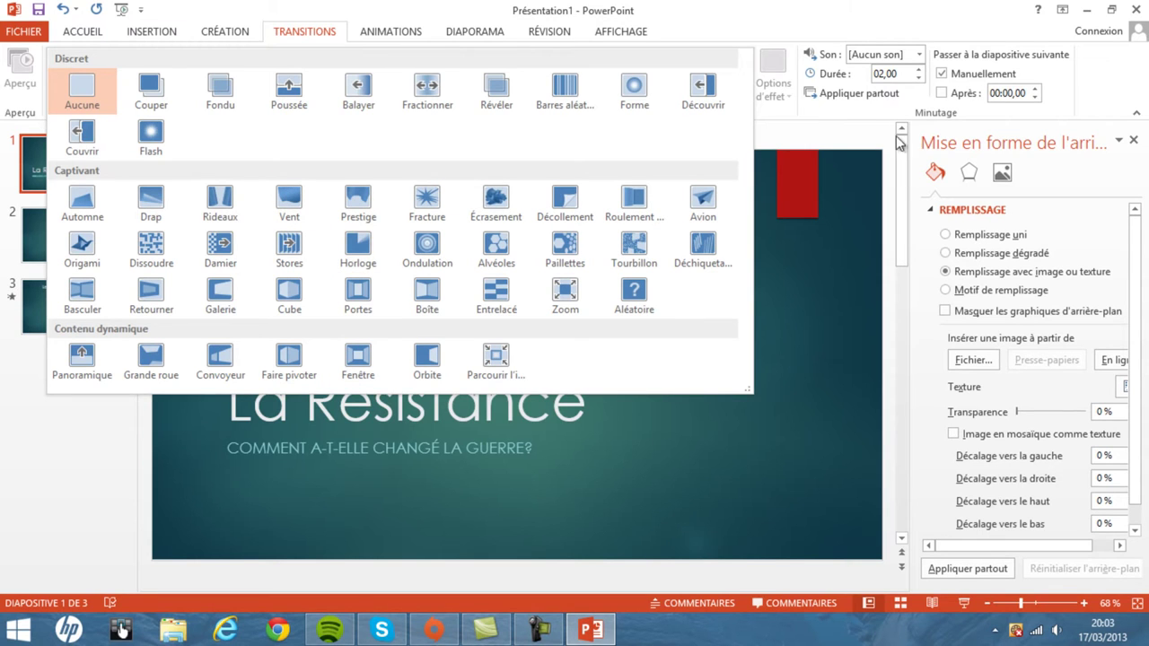
pyautogui.click(704, 202)
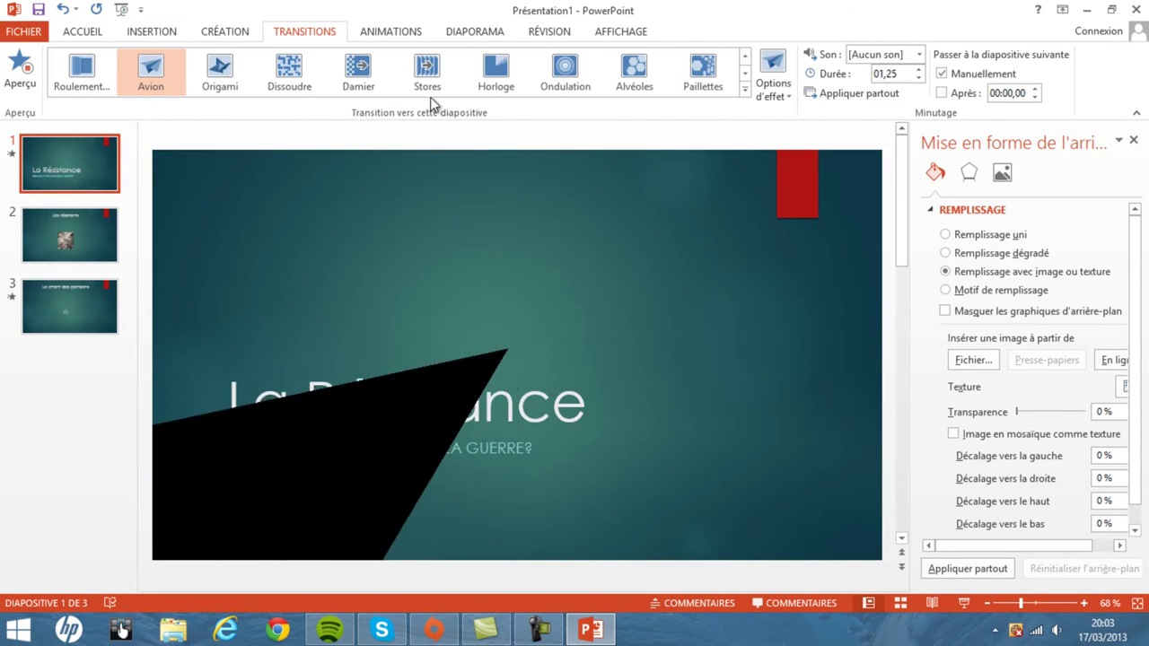
pyautogui.click(71, 232)
pyautogui.click(289, 81)
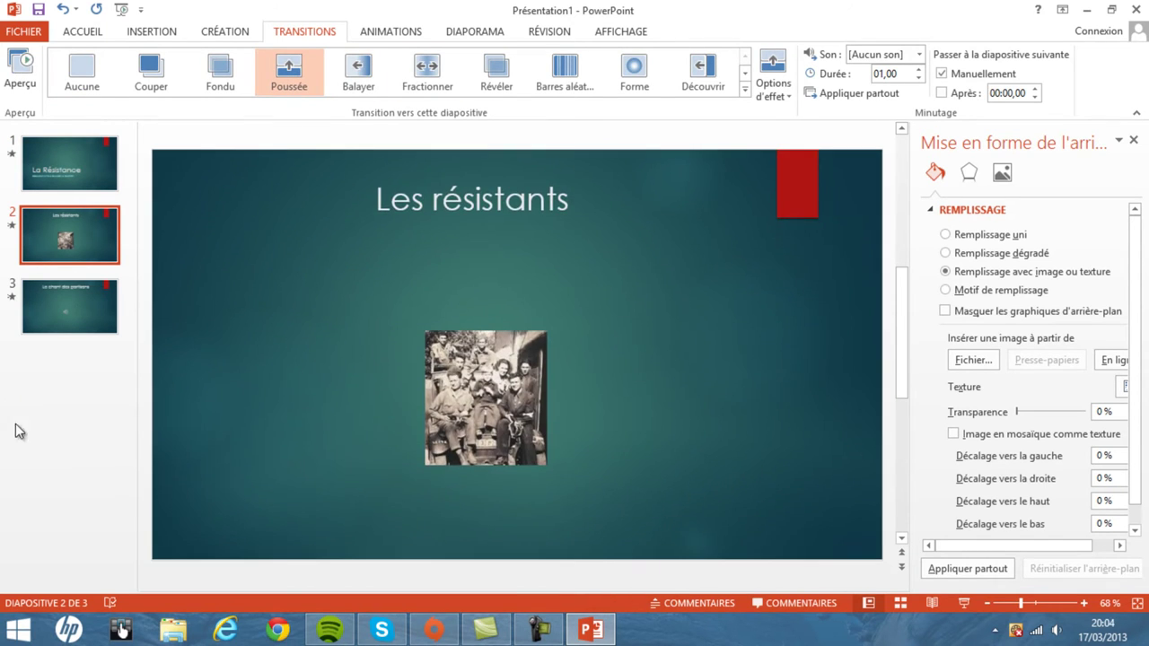
pyautogui.click(66, 297)
pyautogui.click(745, 92)
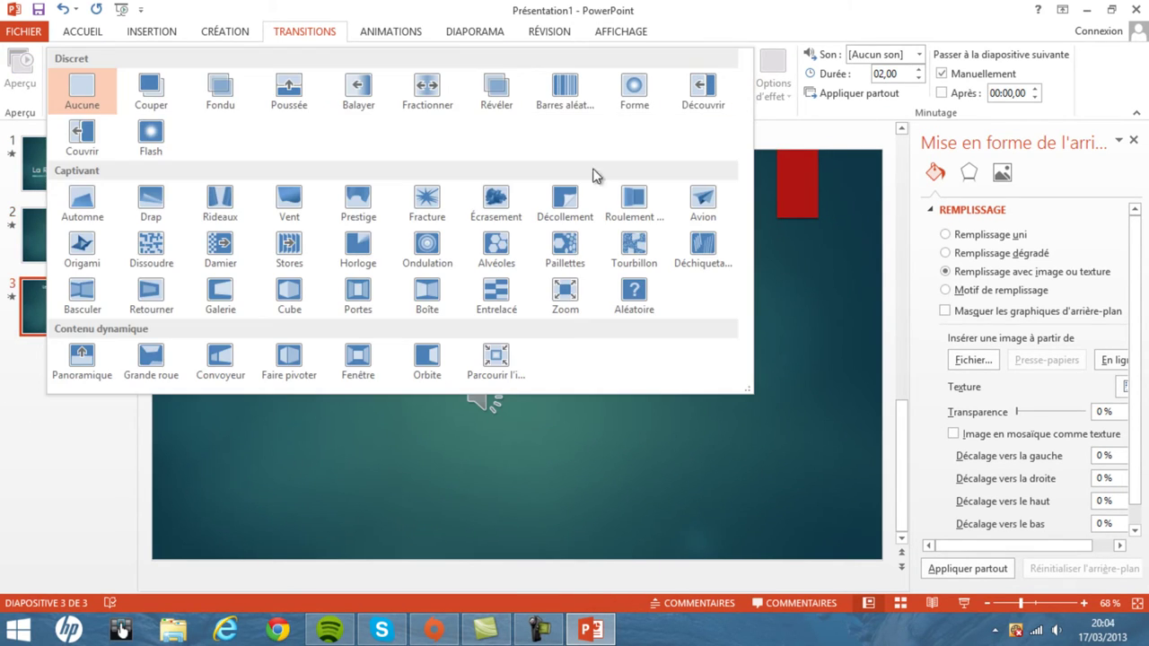
pyautogui.click(631, 95)
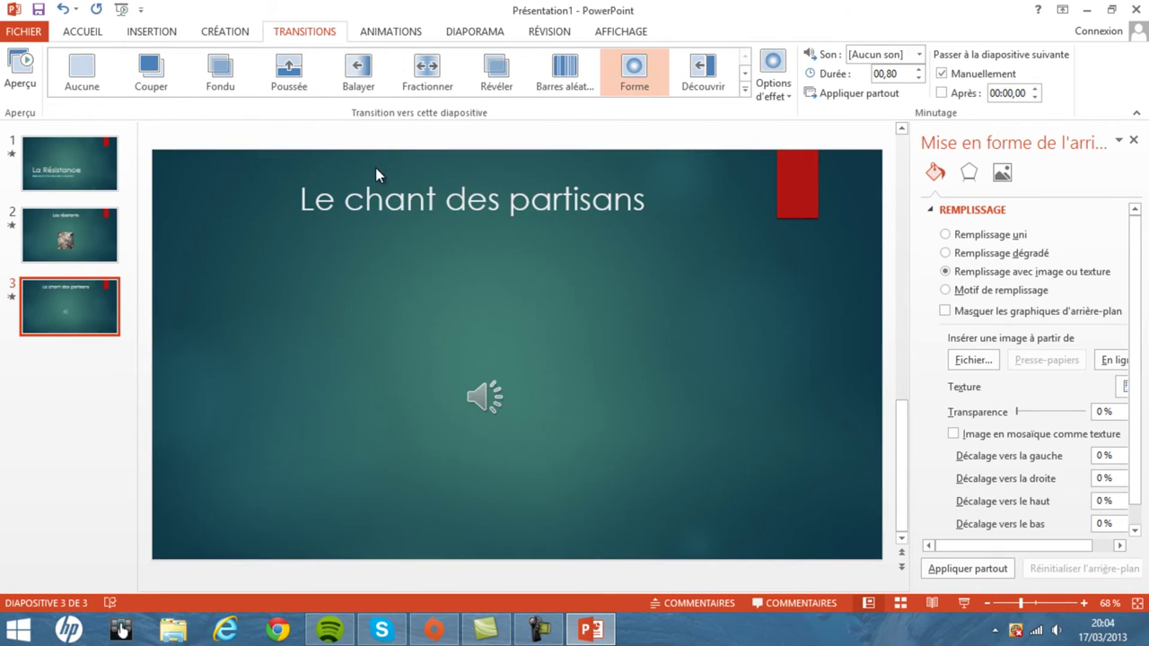
pyautogui.click(382, 36)
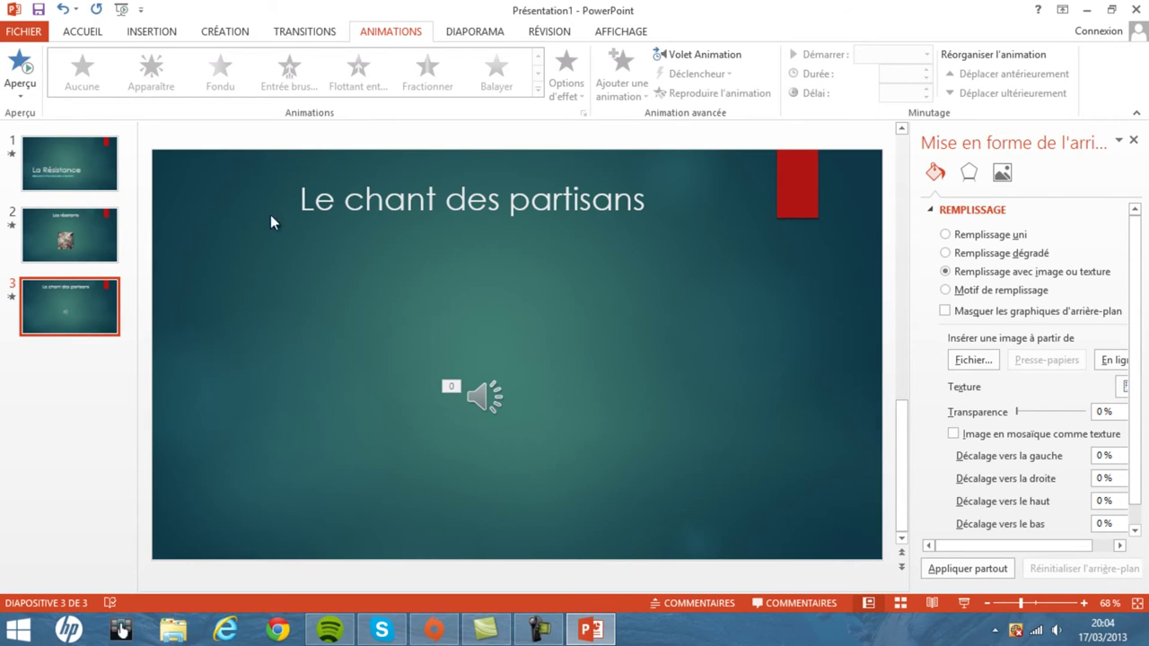
# - Give the 'La Résistance' title on slide 1 a Rotation entrance animation
pyautogui.click(67, 162)
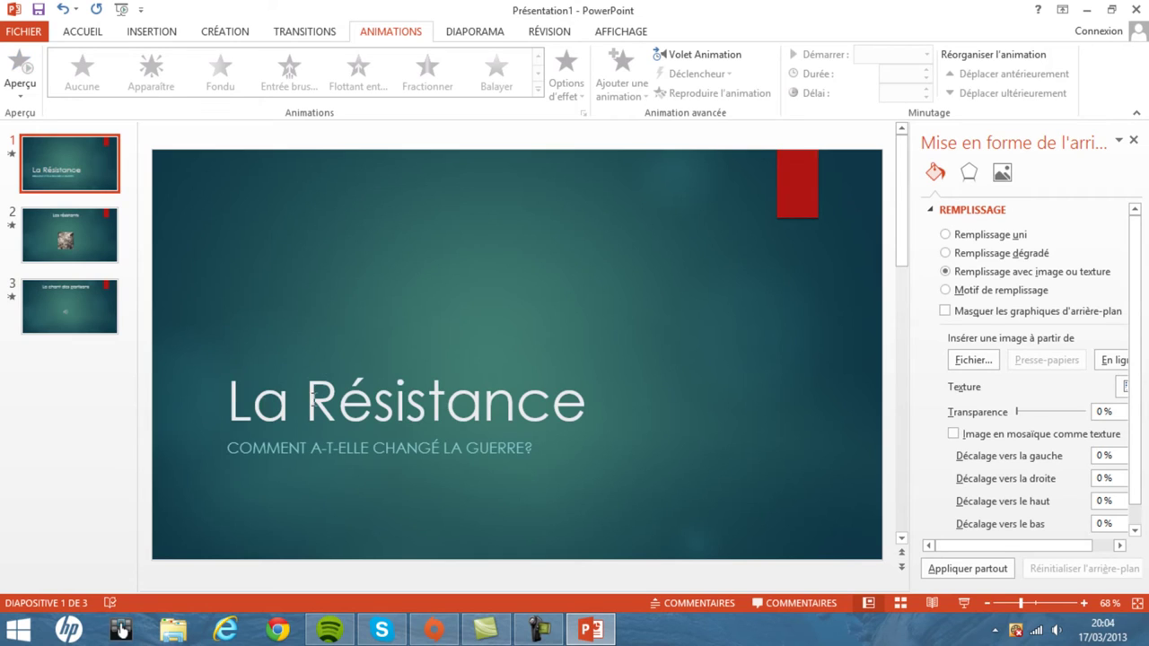
pyautogui.click(341, 399)
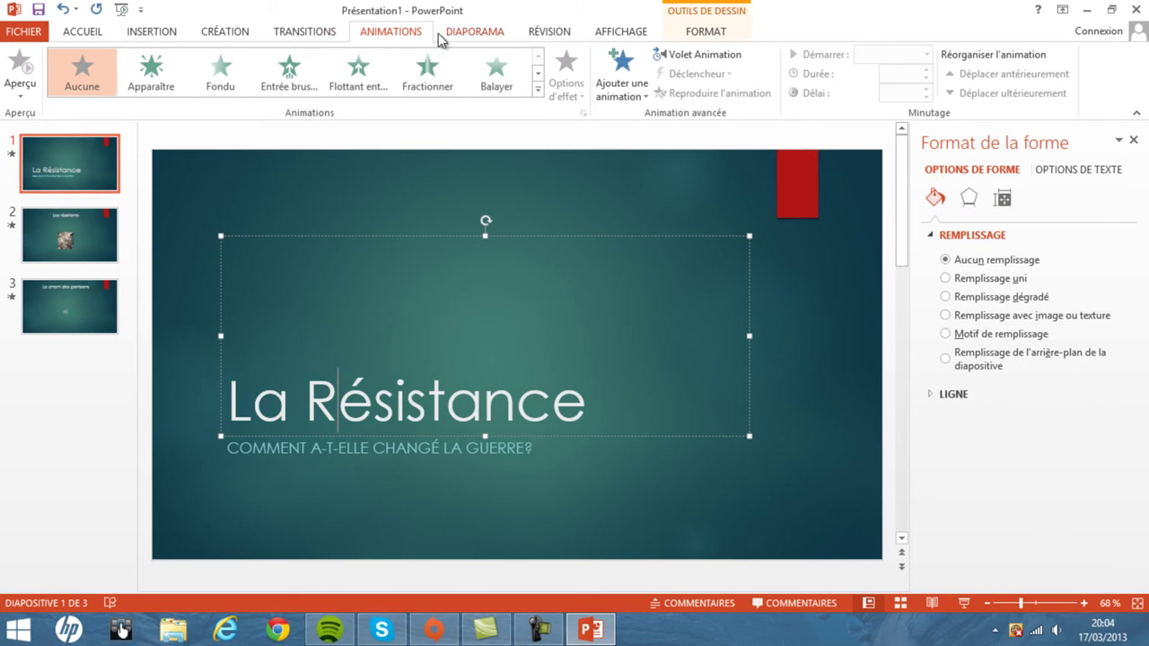
pyautogui.click(537, 88)
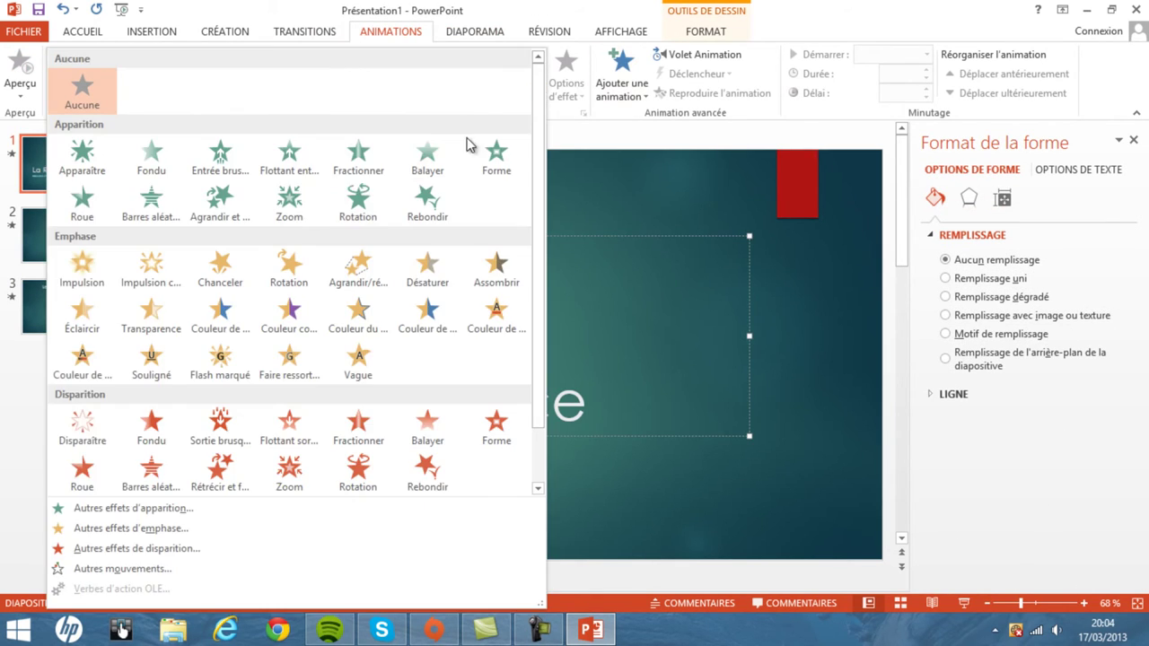
pyautogui.click(366, 207)
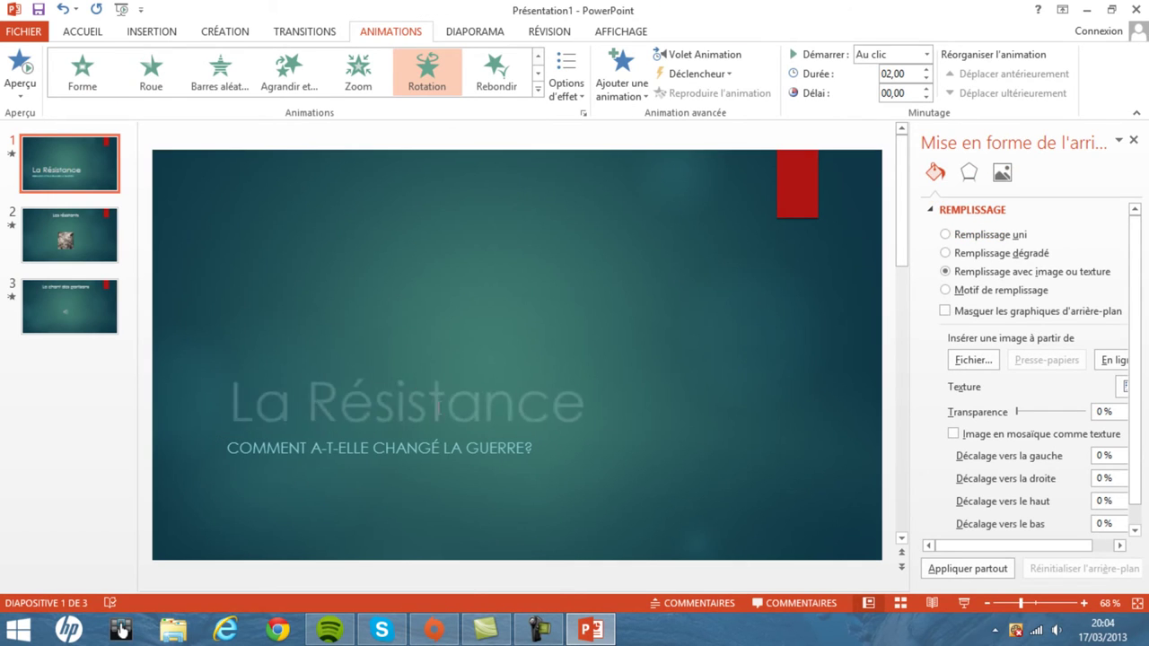
# - Give the slide 1 subtitle an Entrée brusque entrance animation
pyautogui.click(410, 449)
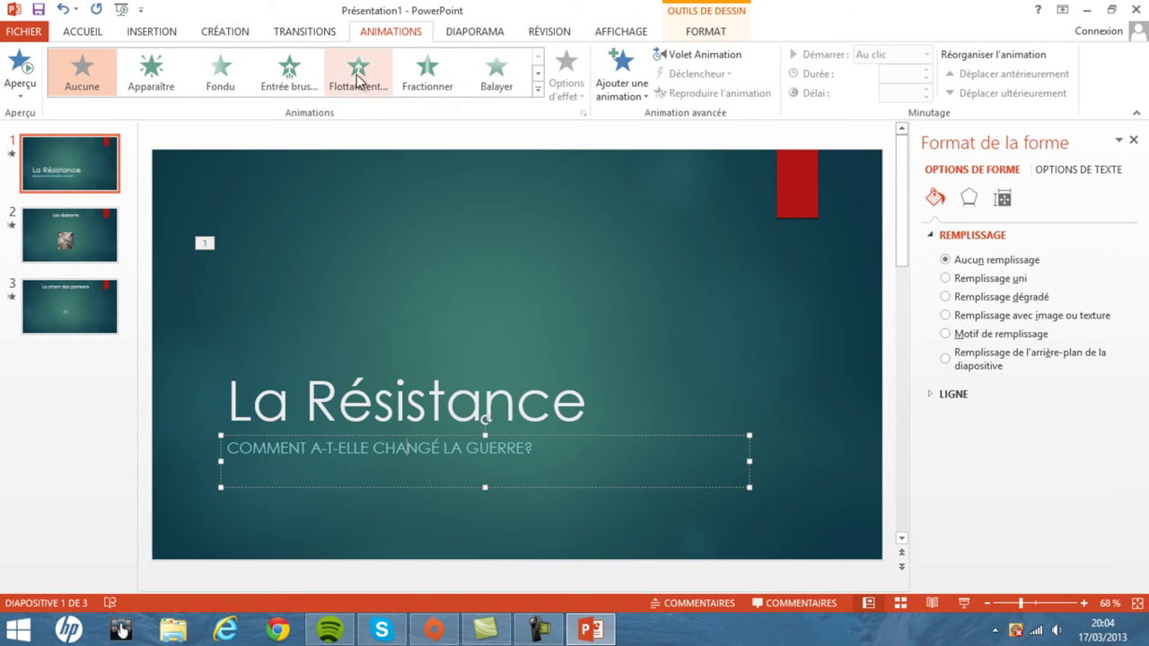
pyautogui.click(289, 72)
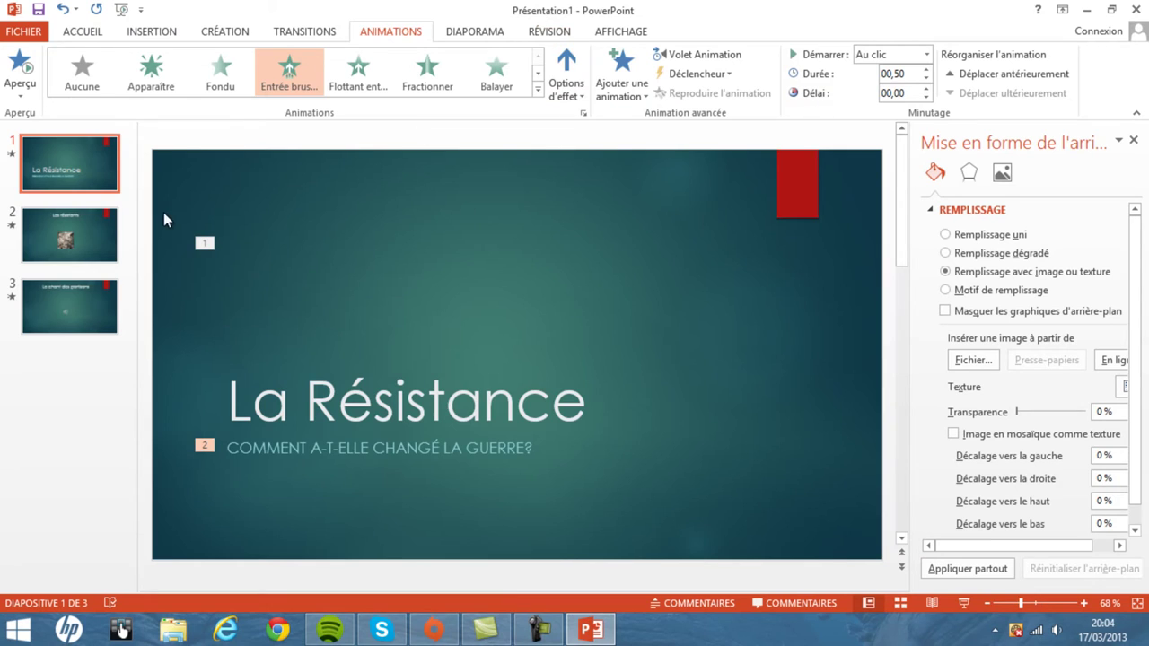
pyautogui.click(89, 237)
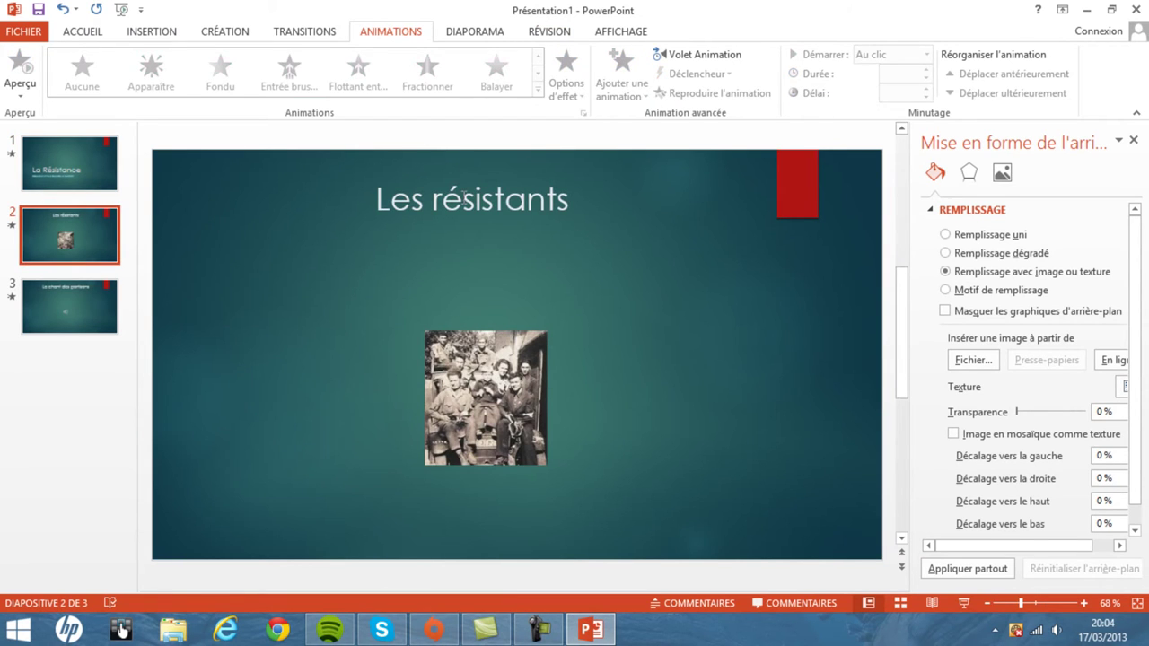
# - Animate the Les résistants title with Balayer entrance and Fondu exit, and the photo with Balayer
pyautogui.click(472, 215)
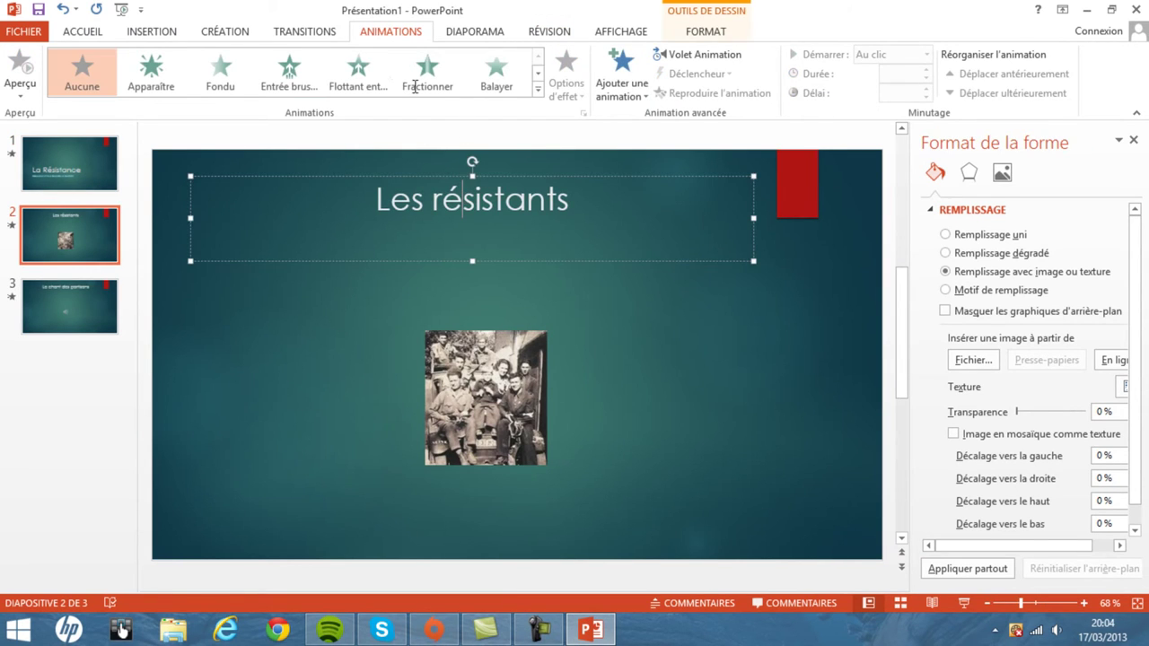
pyautogui.click(496, 72)
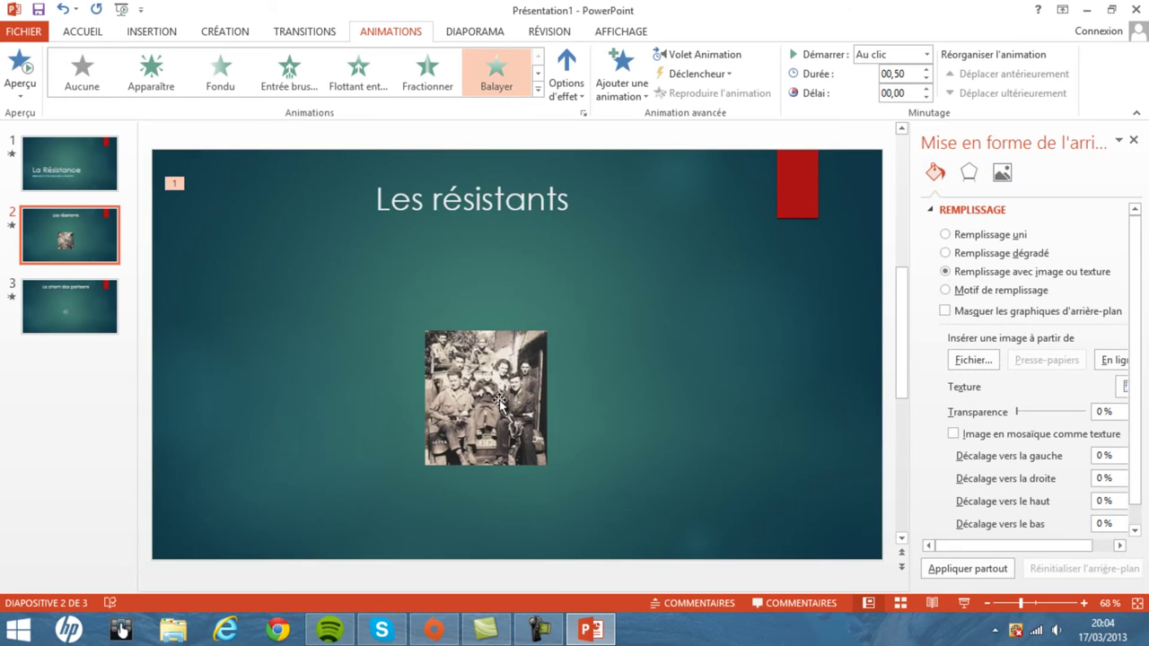
pyautogui.click(537, 87)
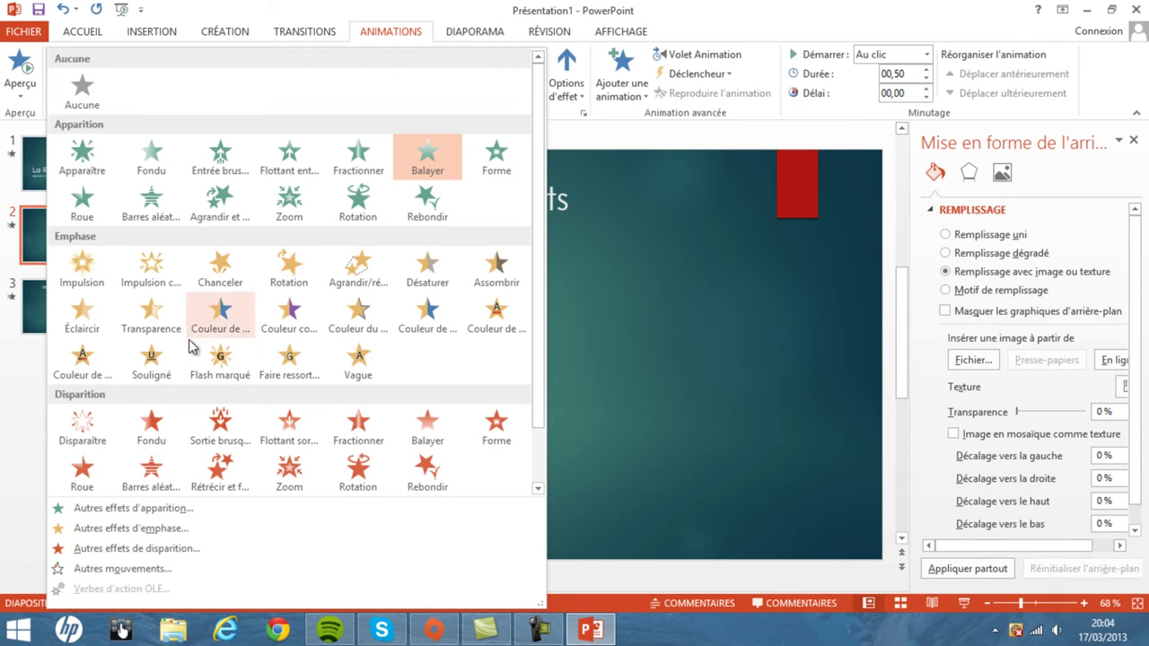
pyautogui.click(142, 431)
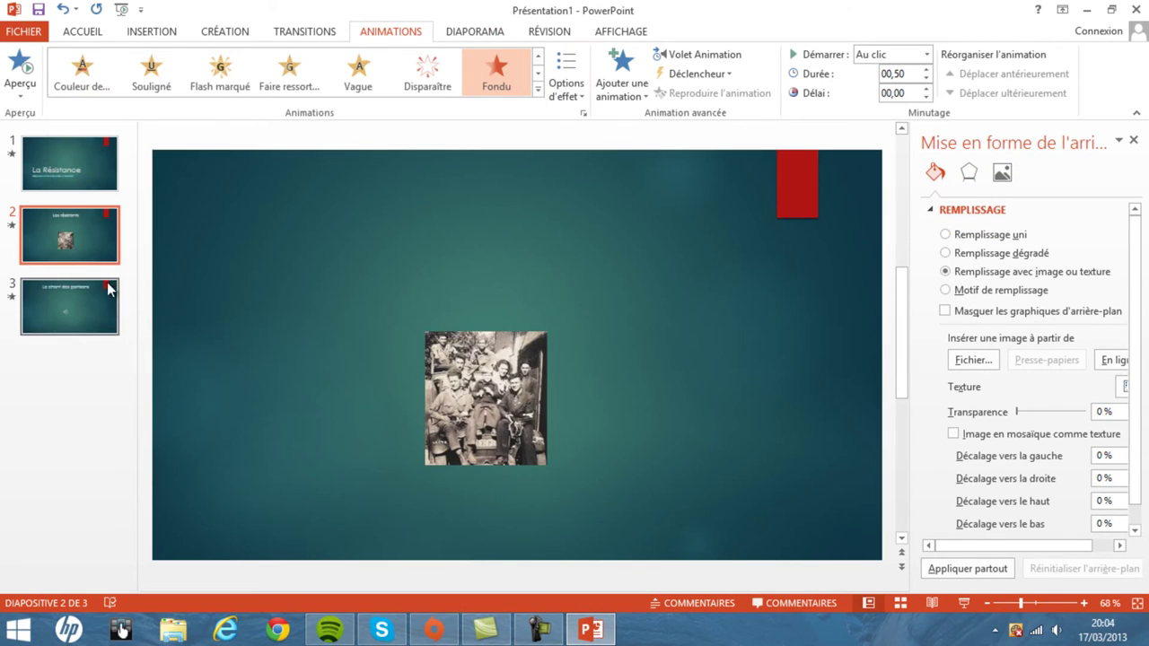
pyautogui.click(537, 359)
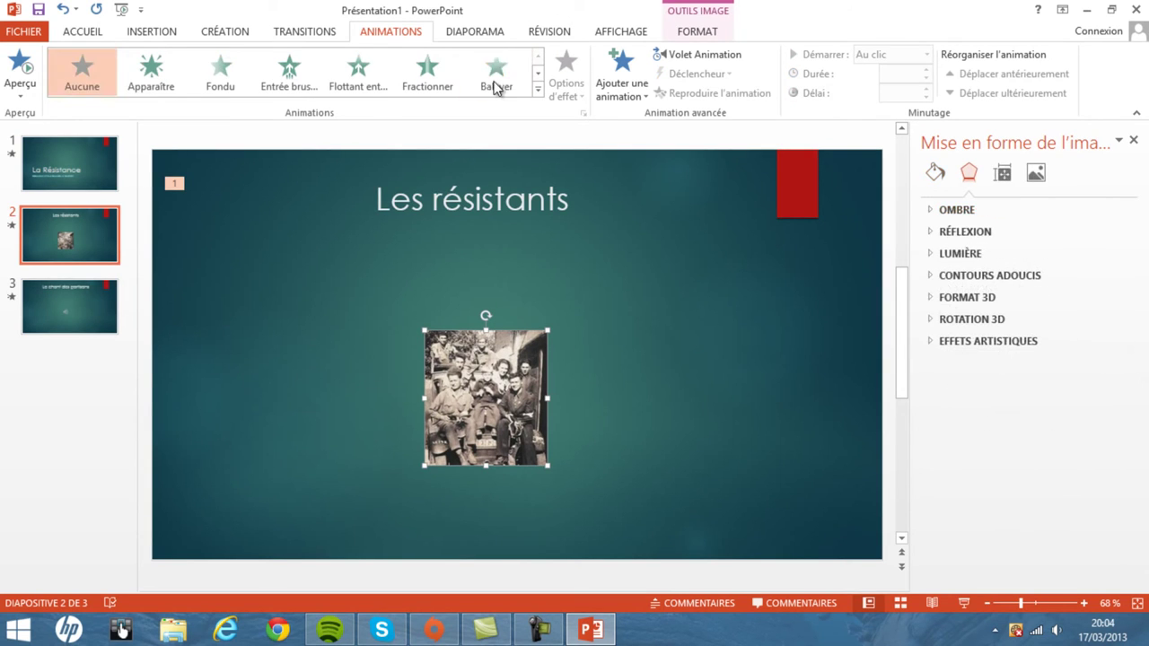
pyautogui.click(496, 77)
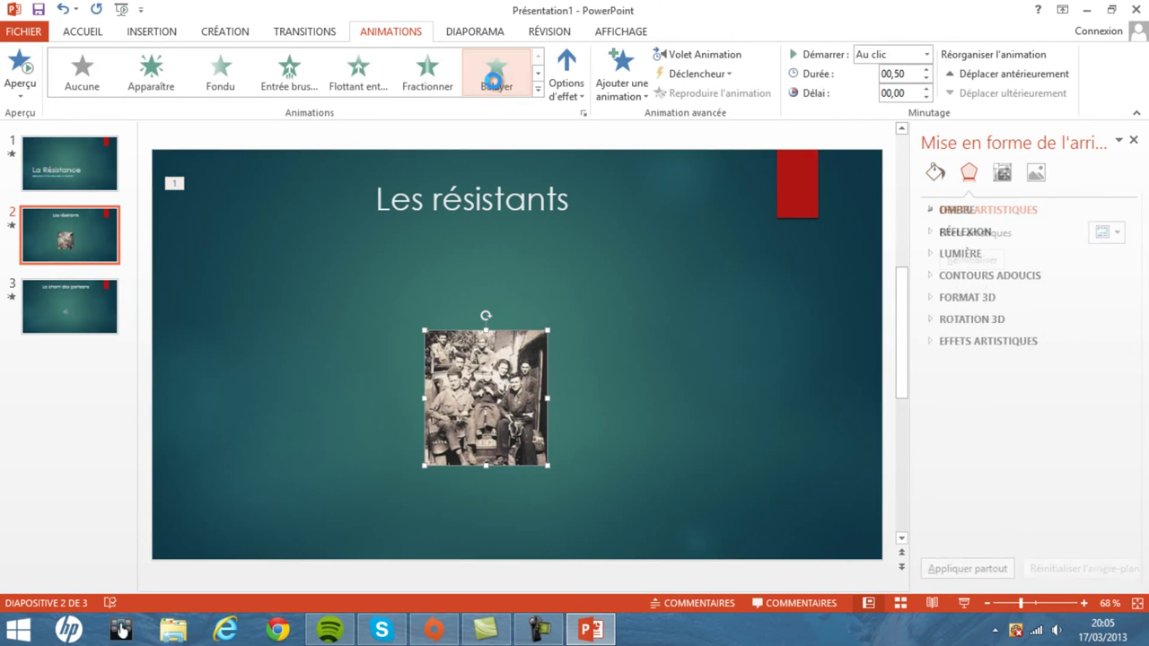
# - Give the slide 3 'Le chant des partisans' title Faire ressortir emphasis, starting Au clic
pyautogui.click(38, 314)
pyautogui.click(512, 200)
pyautogui.click(538, 90)
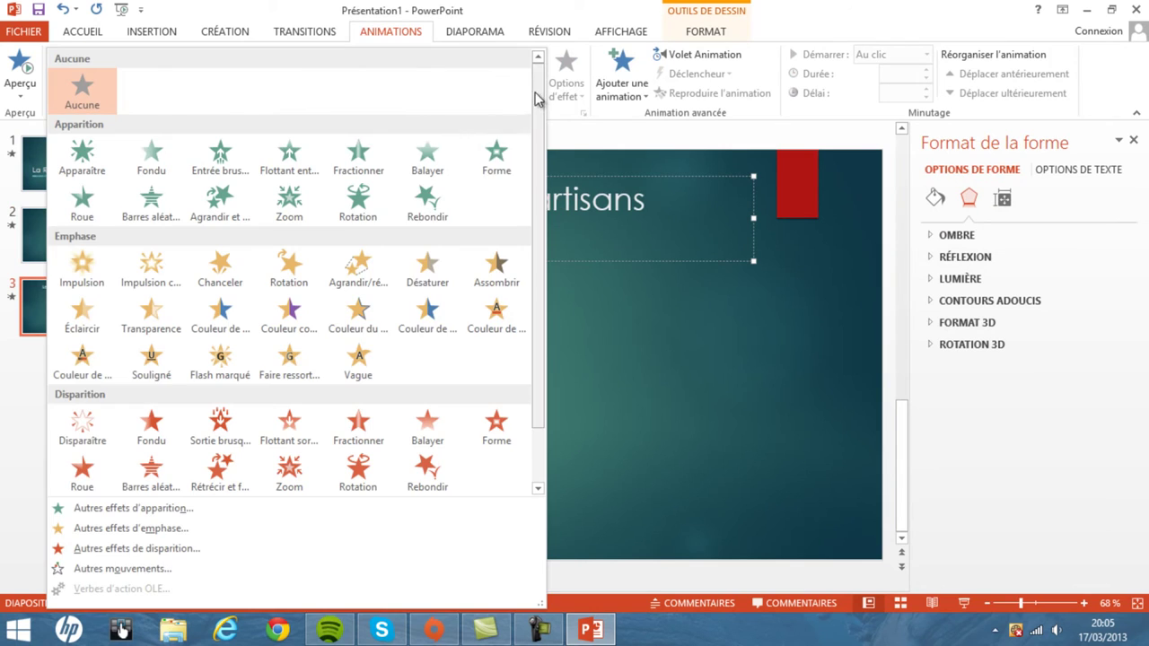
pyautogui.click(299, 358)
pyautogui.click(296, 347)
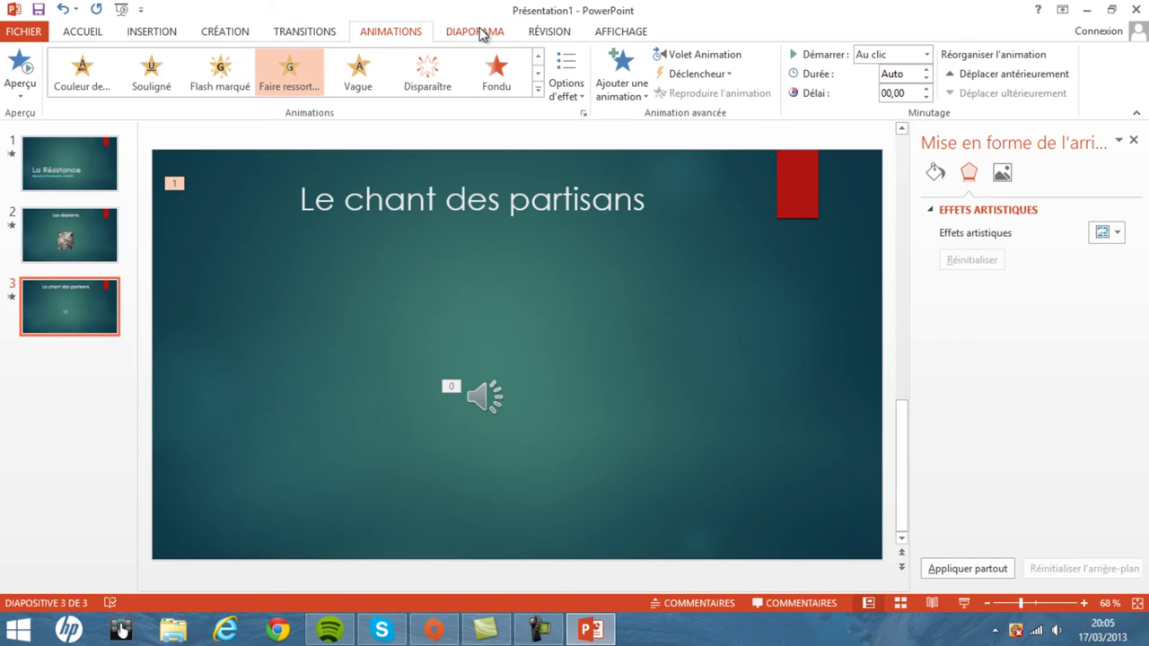
pyautogui.click(926, 55)
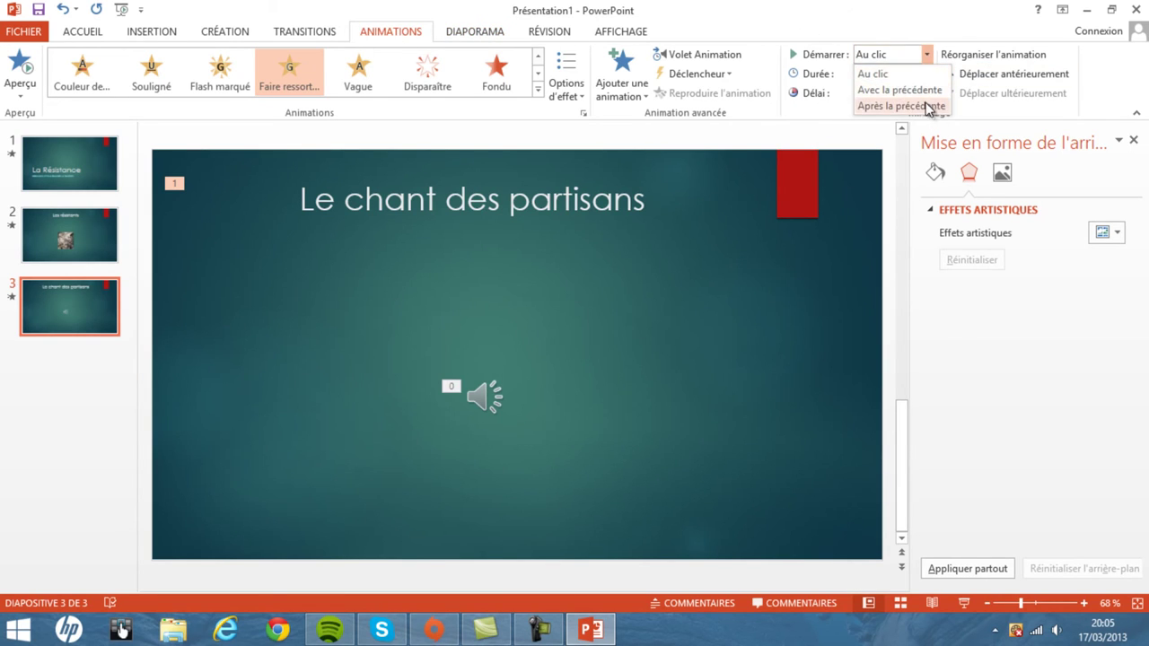
pyautogui.click(929, 57)
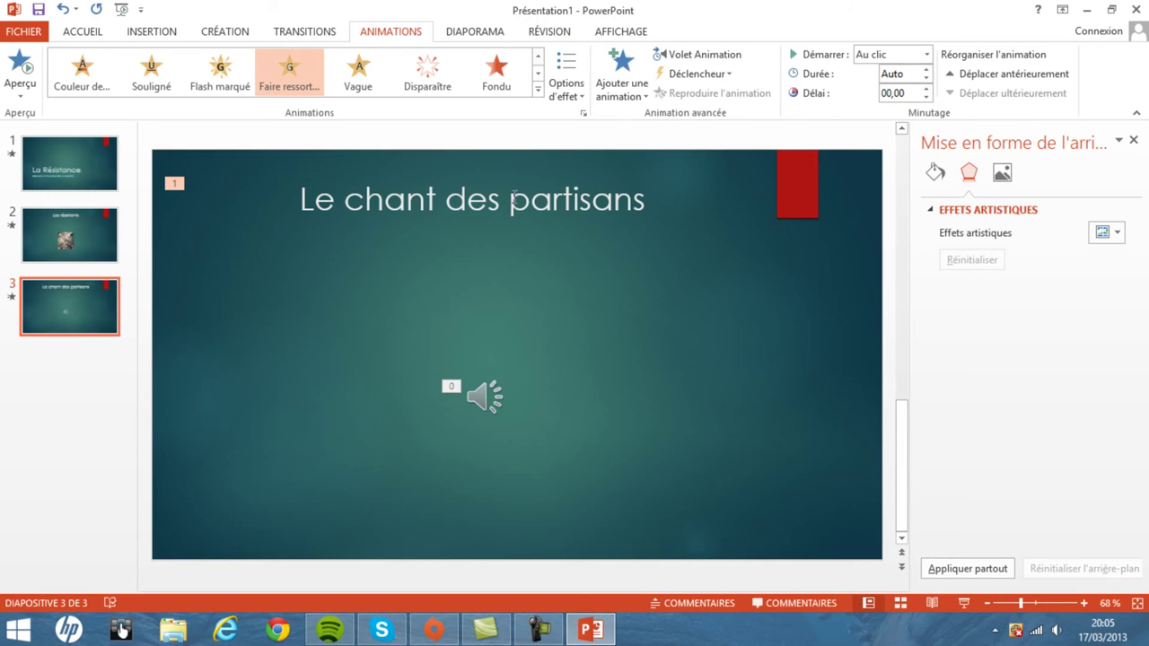
# - In Configurer le diaporama, choose Toutes slides, full screen, with Utiliser le minutage existant
pyautogui.click(455, 37)
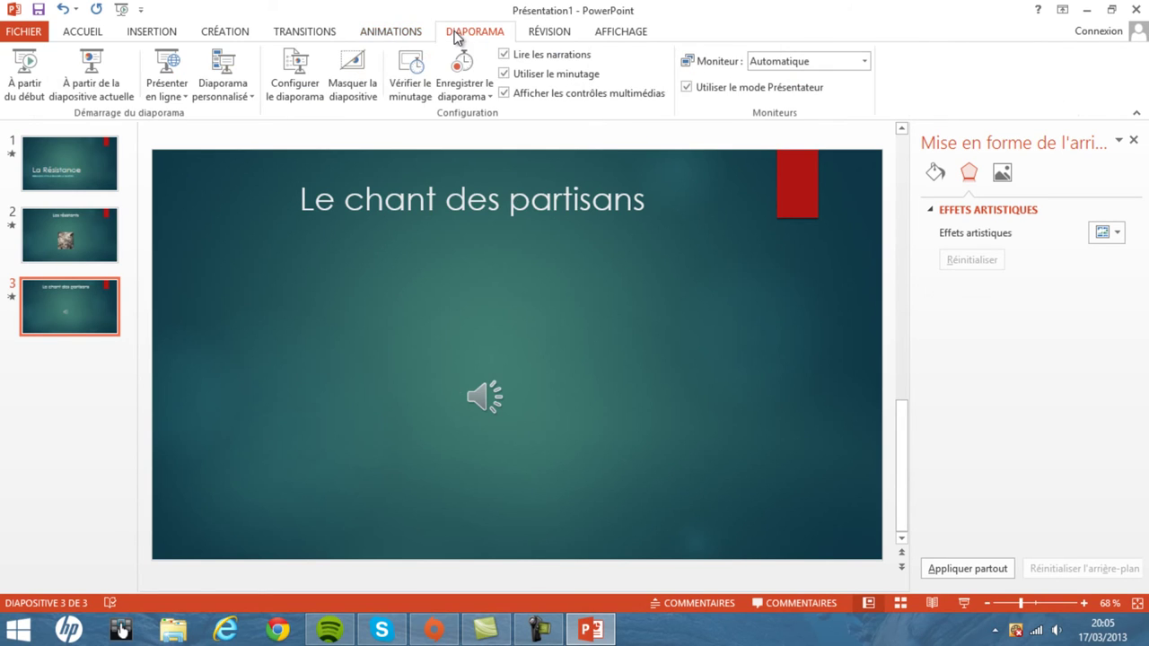
pyautogui.click(308, 72)
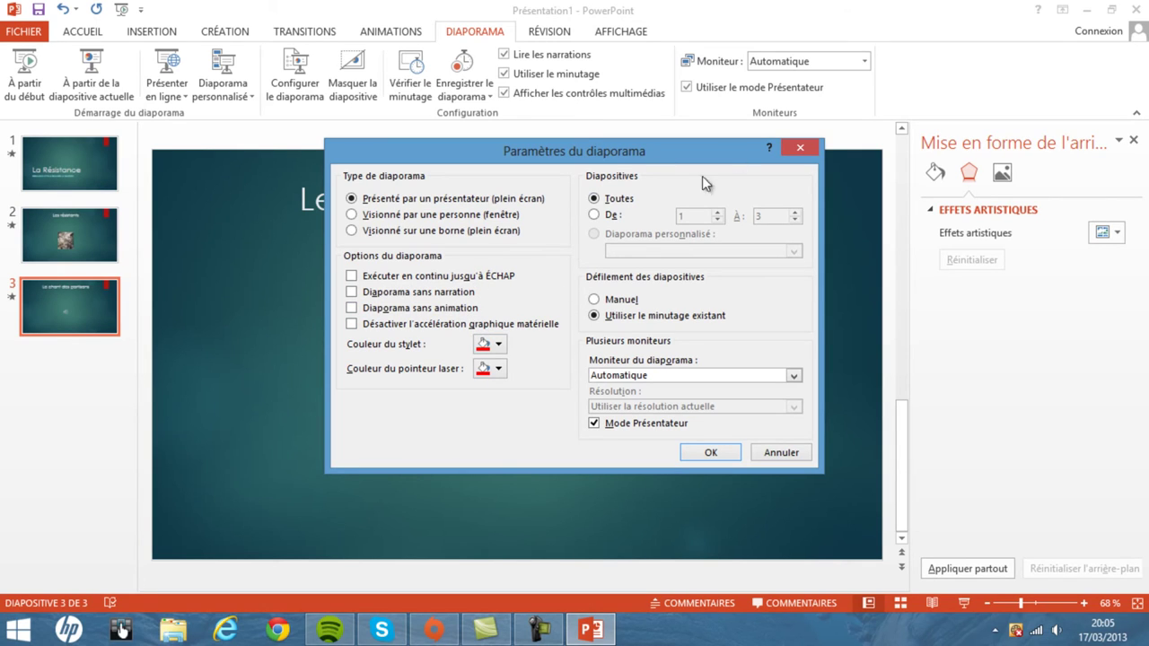
pyautogui.click(594, 215)
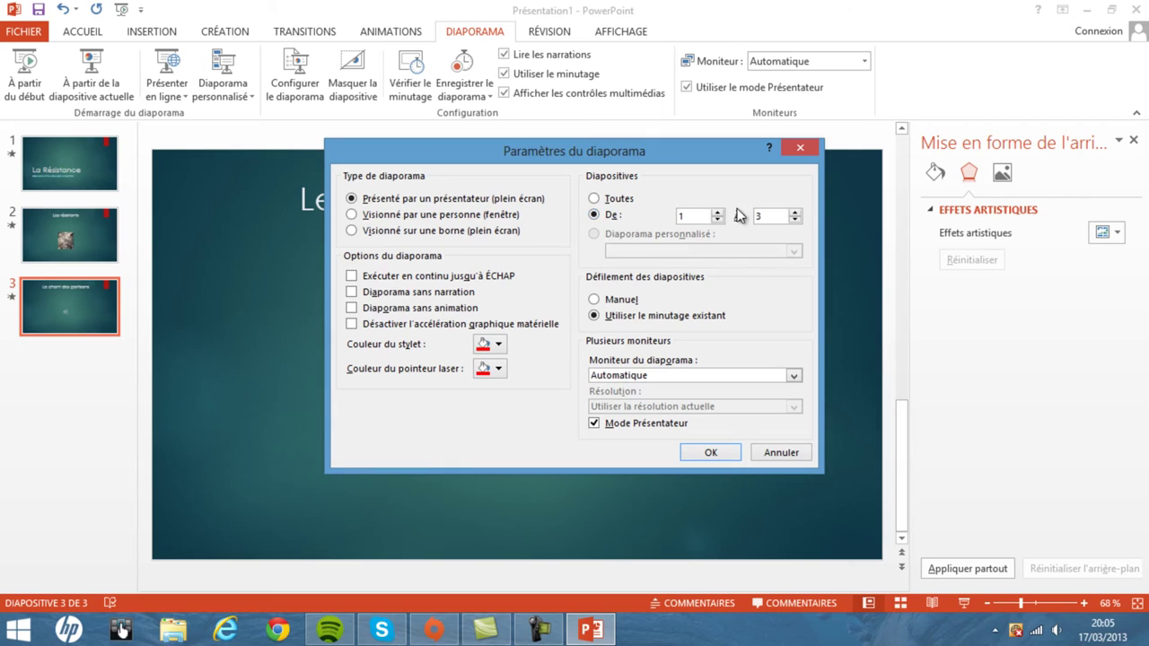
pyautogui.click(717, 212)
pyautogui.click(611, 201)
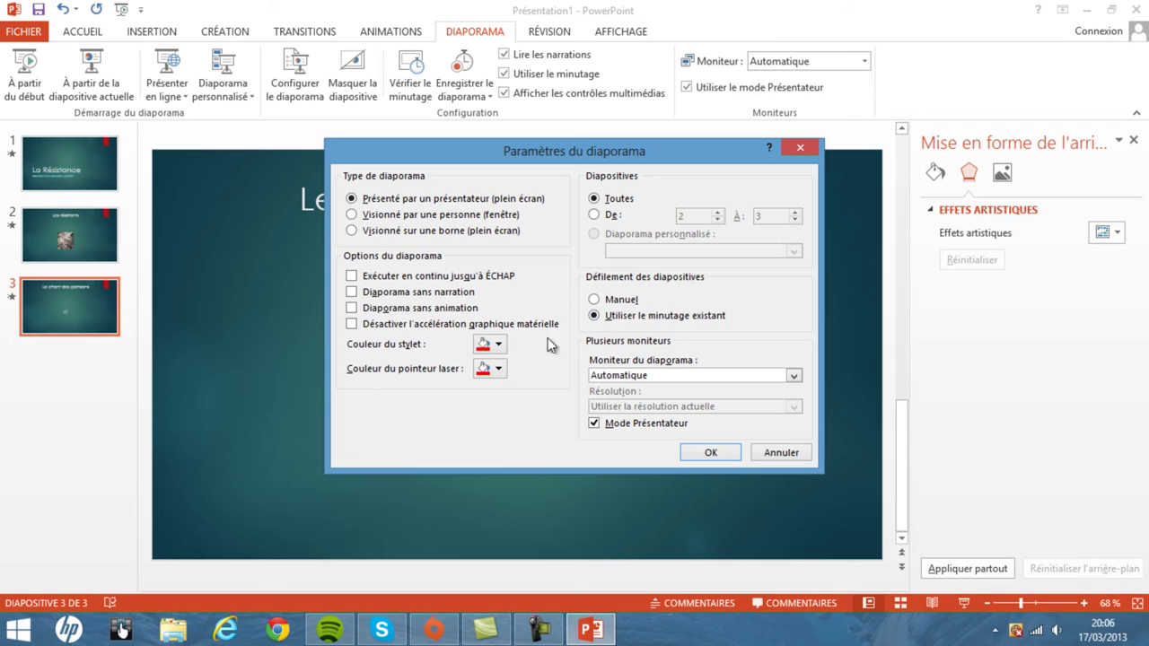
pyautogui.click(722, 450)
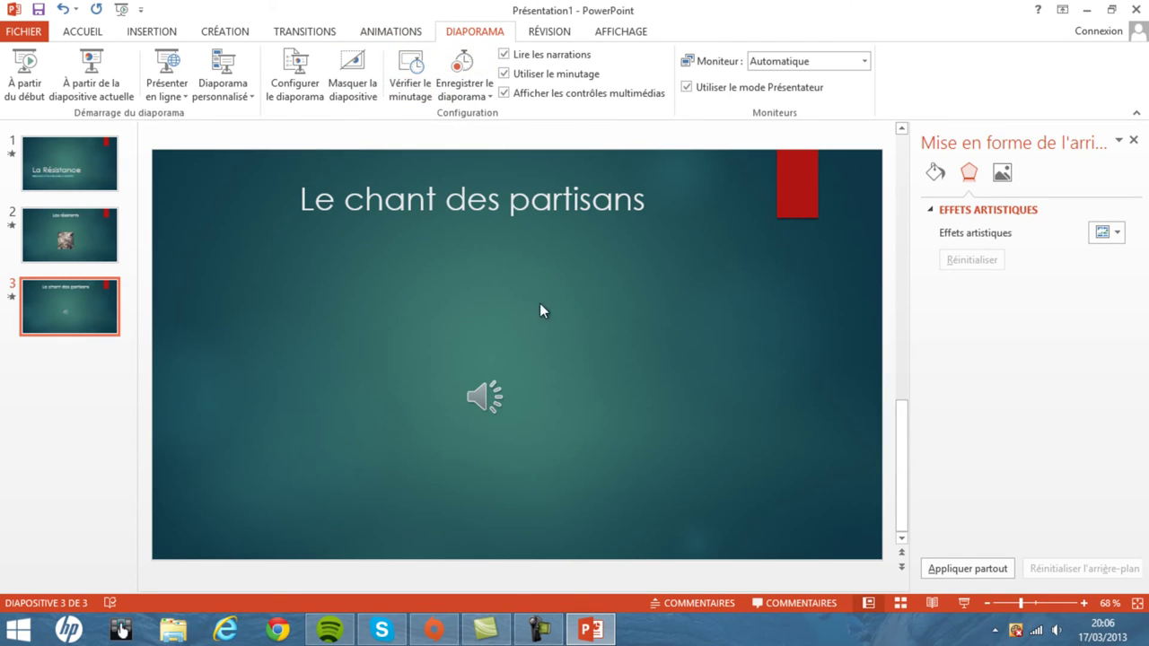
# - Rehearse timings through all three slides and keep the new 0:00:16 timings
pyautogui.click(405, 99)
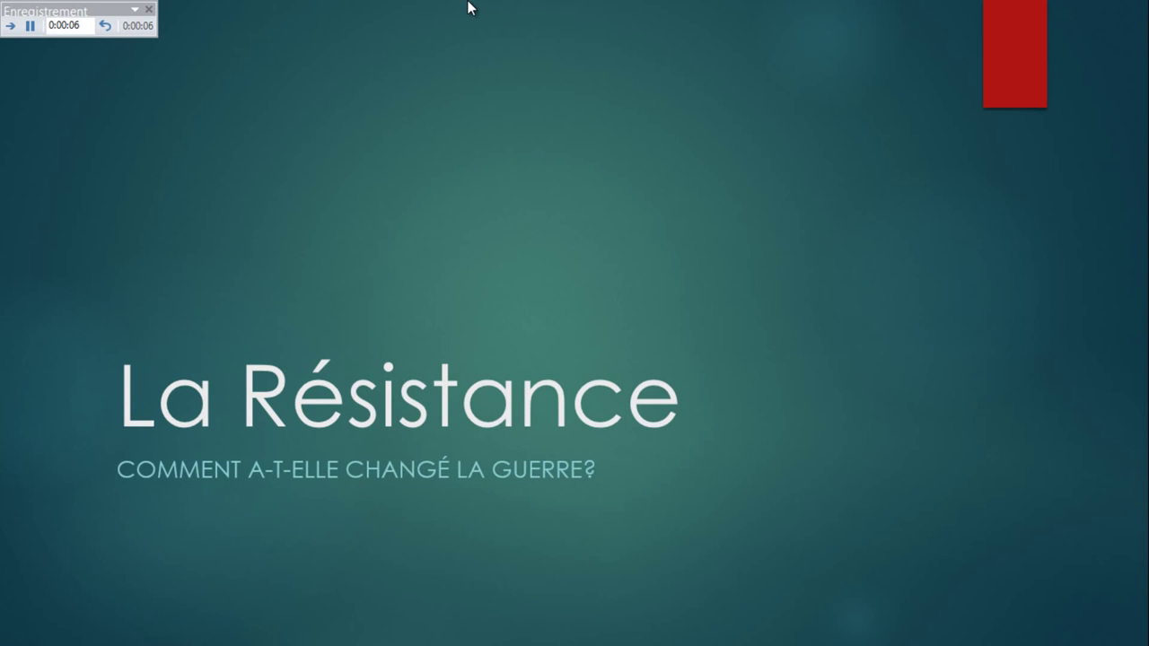
pyautogui.click(467, 8)
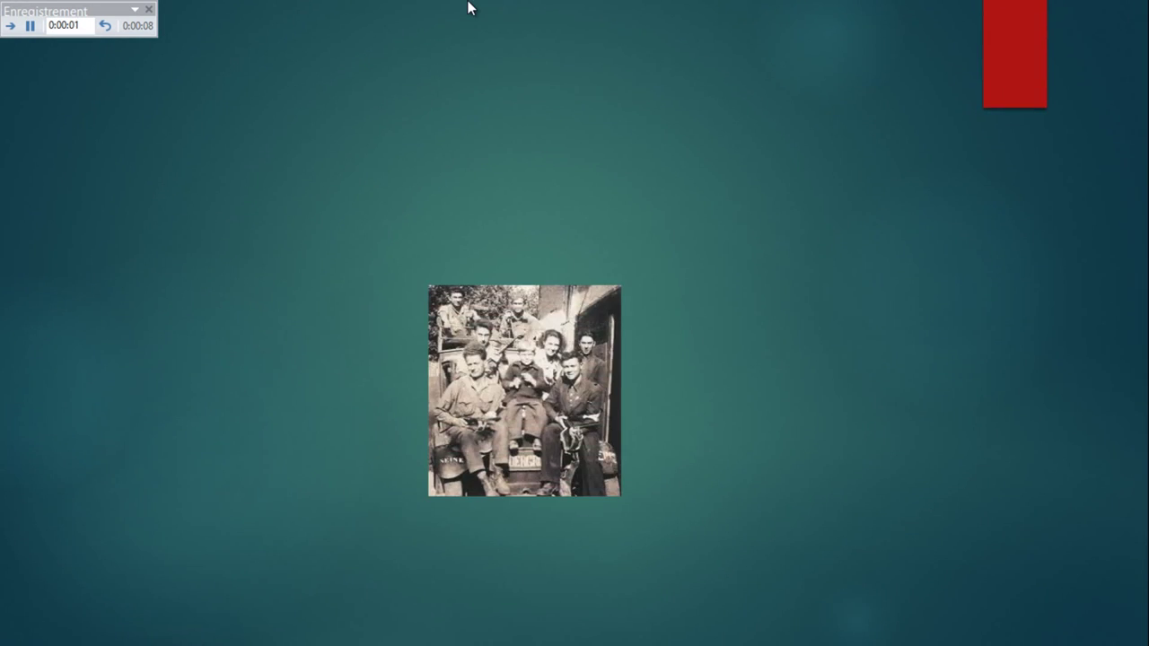
pyautogui.click(468, 7)
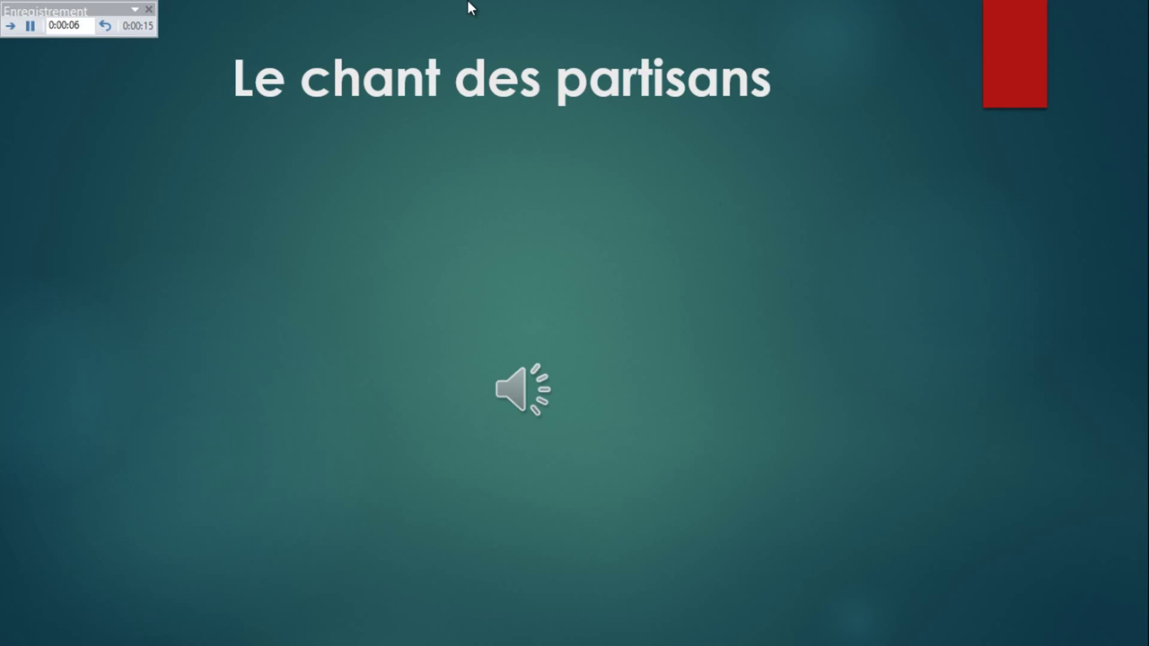
pyautogui.click(467, 7)
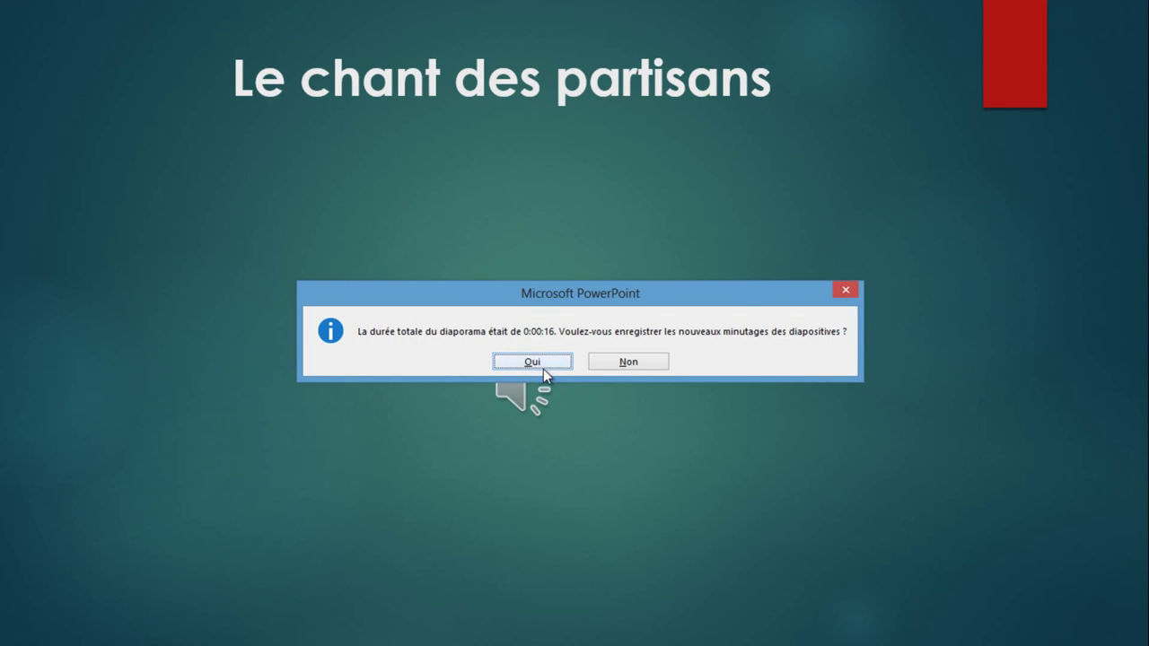
pyautogui.moveTo(579, 293); pyautogui.dragTo(608, 194)
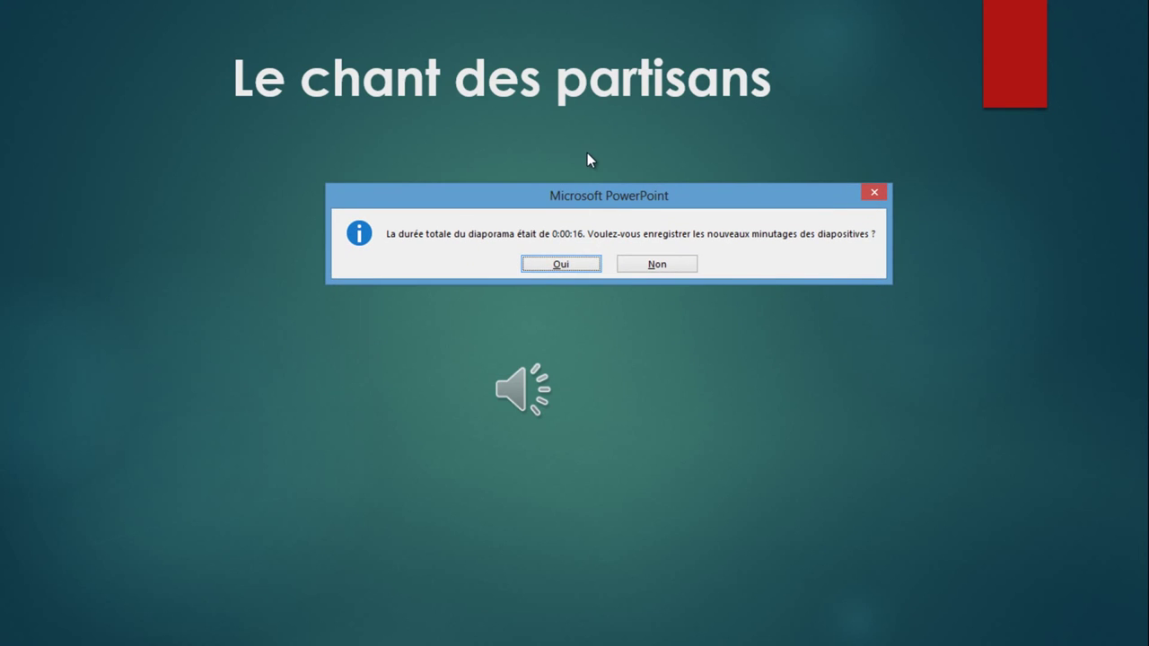
pyautogui.moveTo(594, 199); pyautogui.dragTo(611, 179)
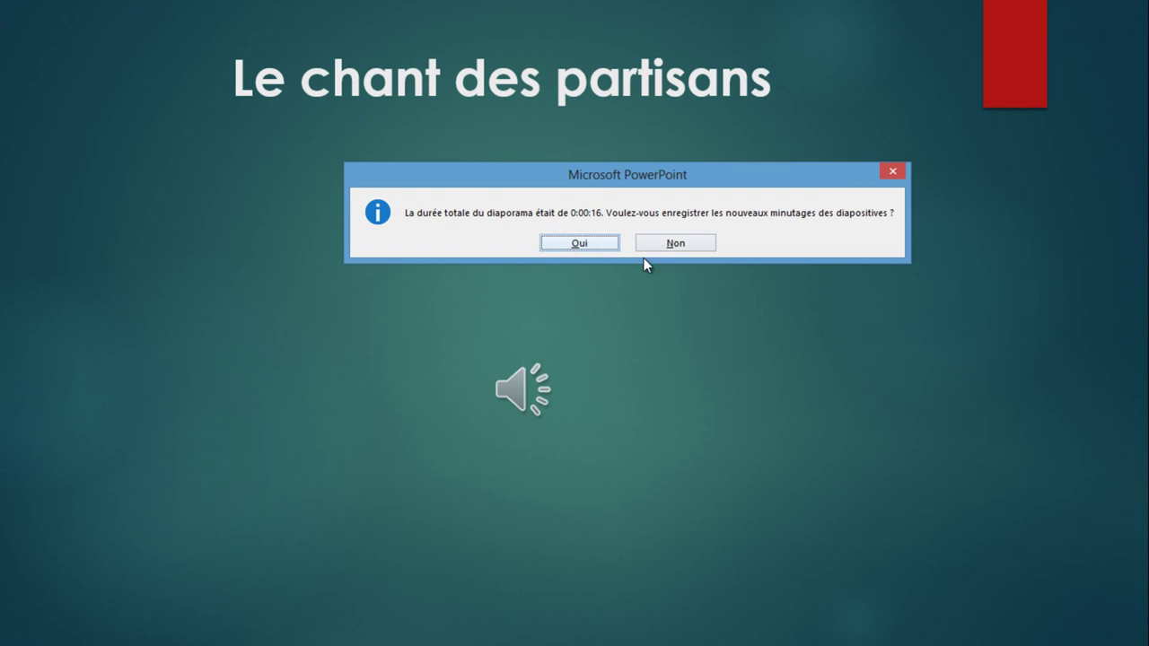
pyautogui.click(574, 244)
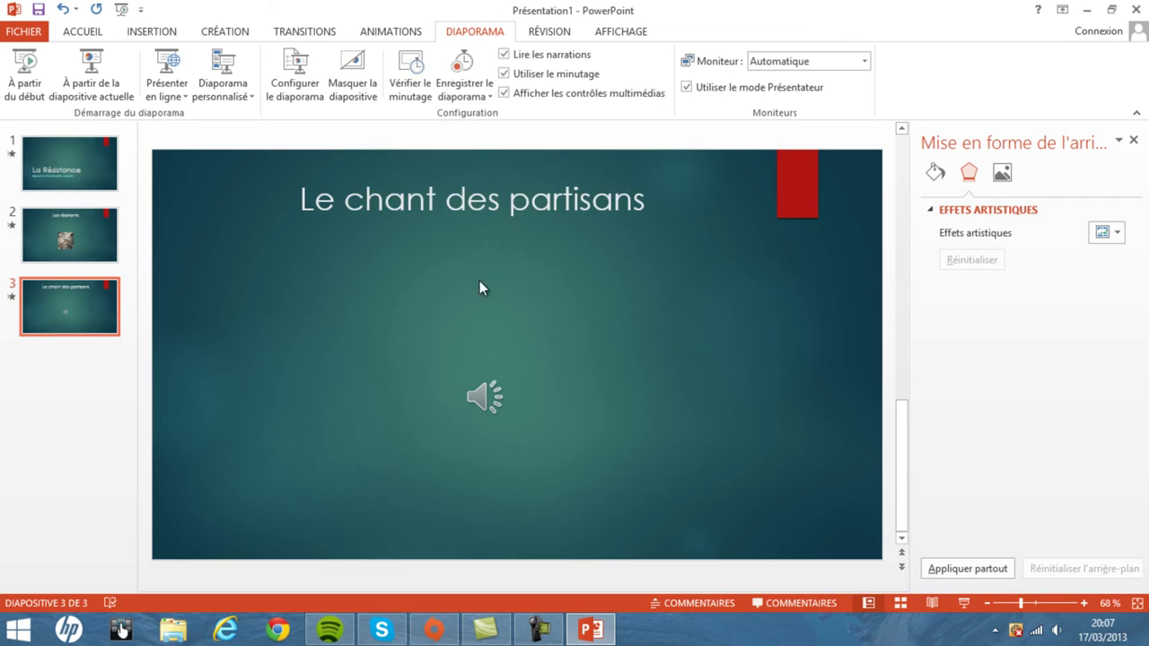
pyautogui.click(548, 31)
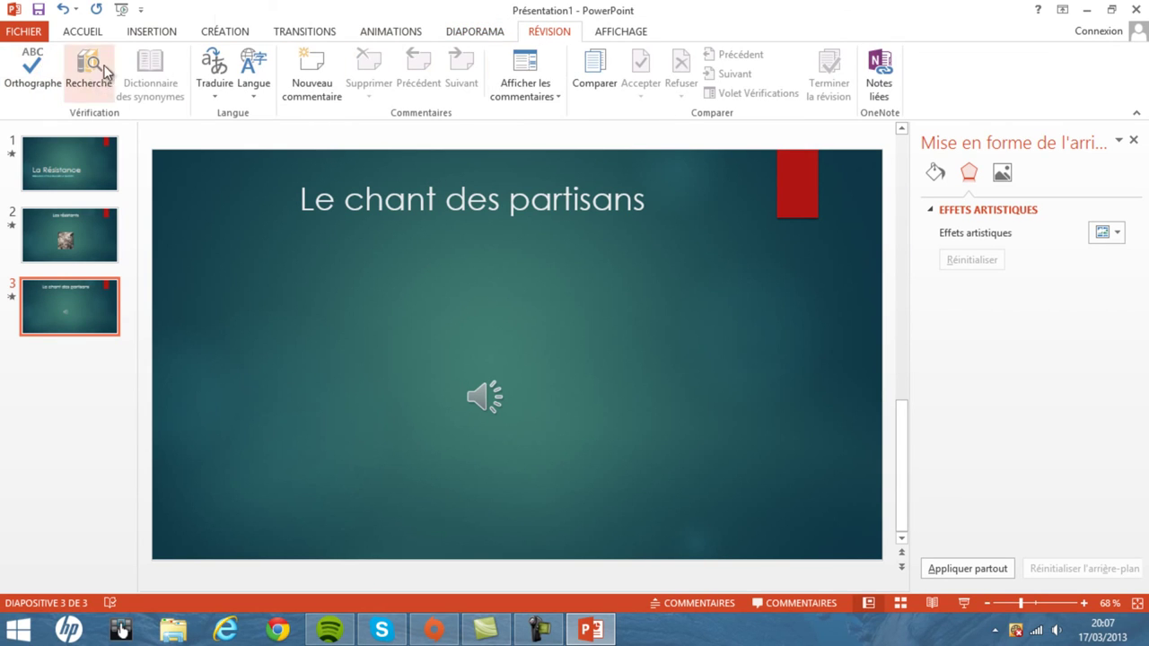
pyautogui.click(608, 32)
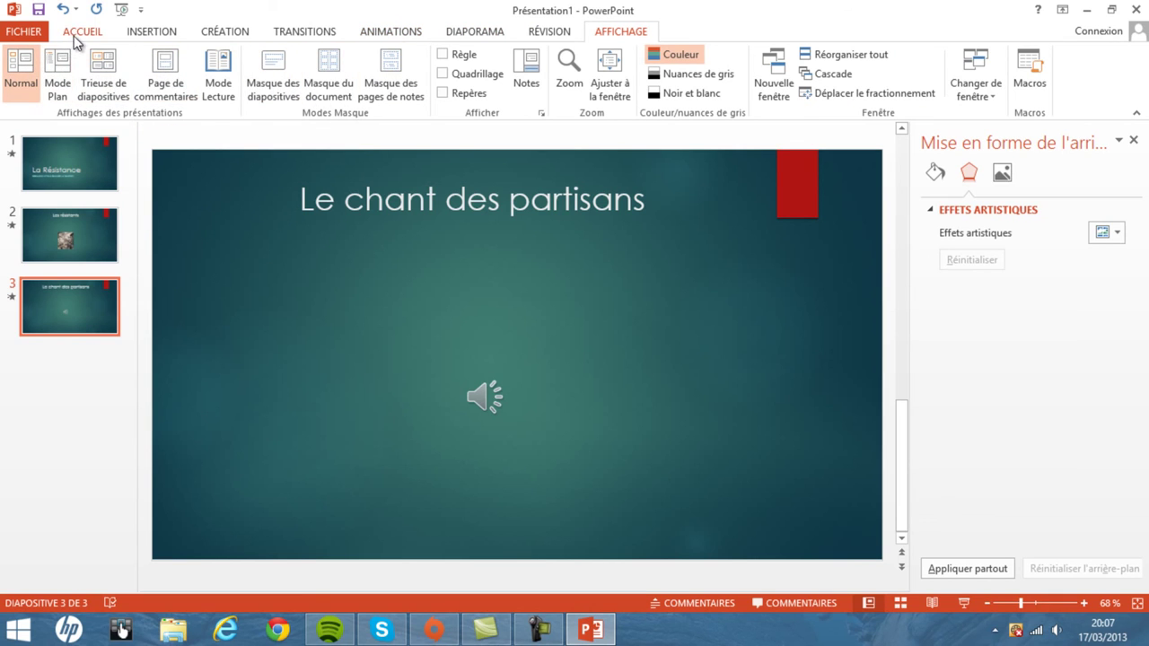
pyautogui.click(79, 34)
pyautogui.click(151, 33)
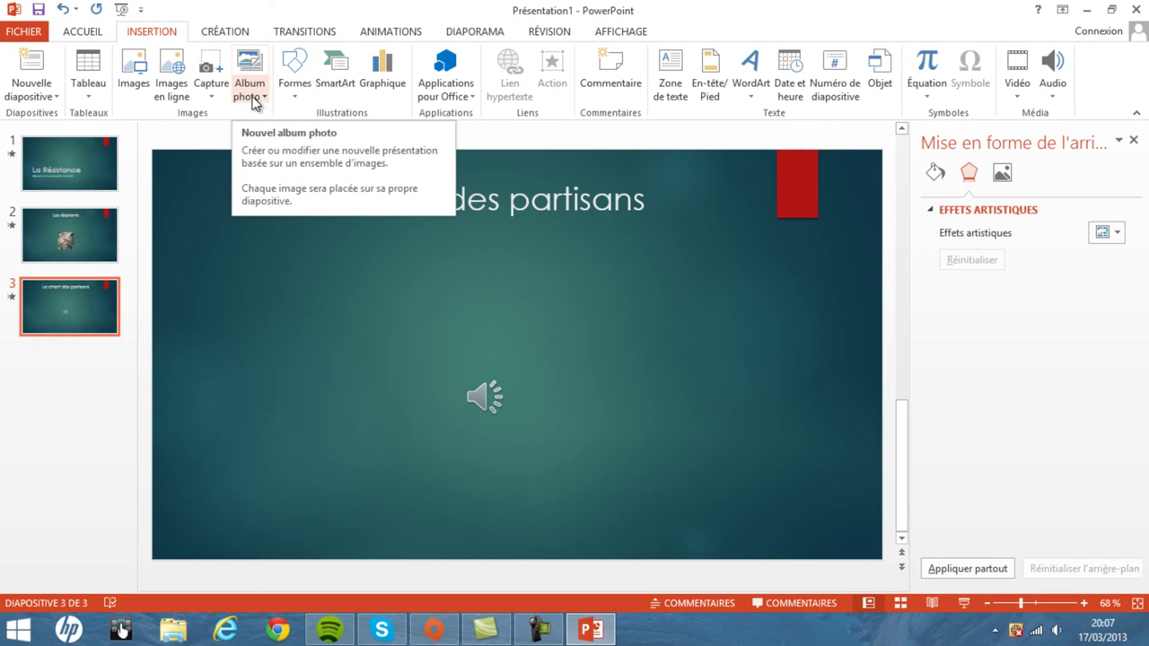
# - Play the slideshow with F5 from La Résistance through Le chant des partisans, then end it
pyautogui.press('F5')
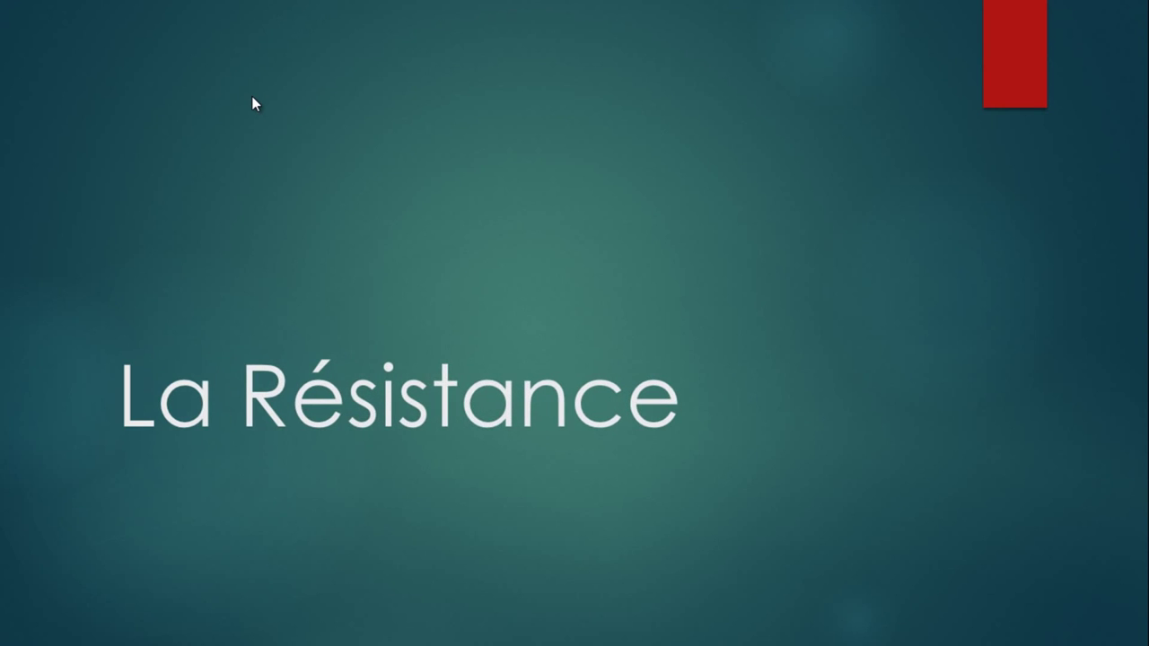
pyautogui.press('Right')
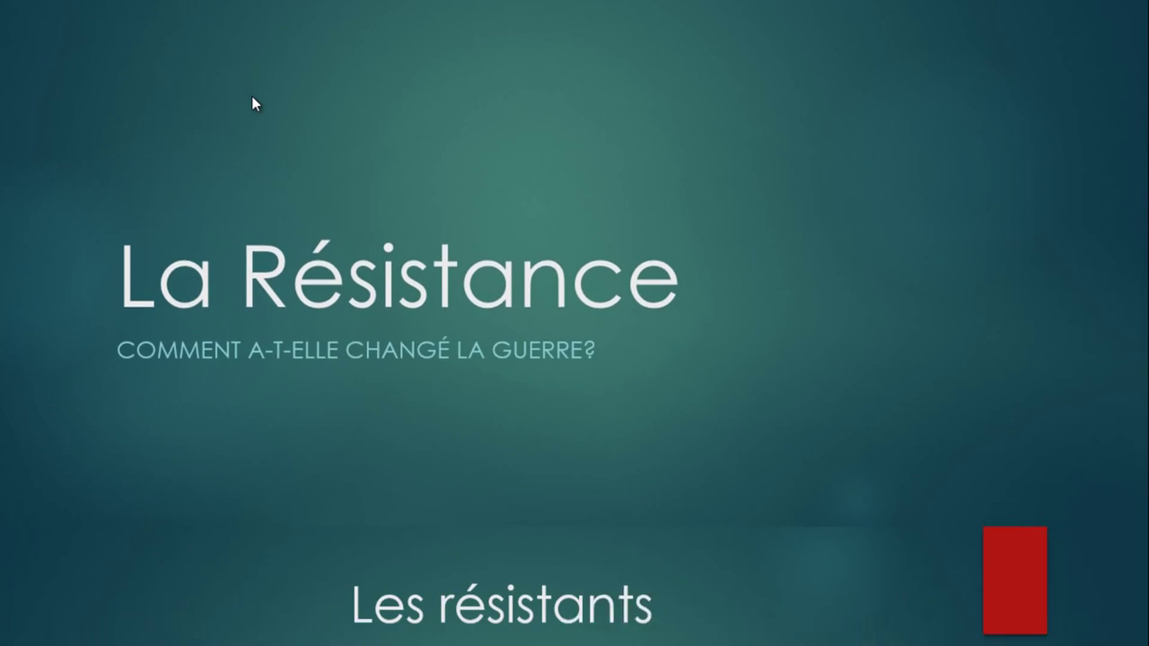
pyautogui.press('Right')
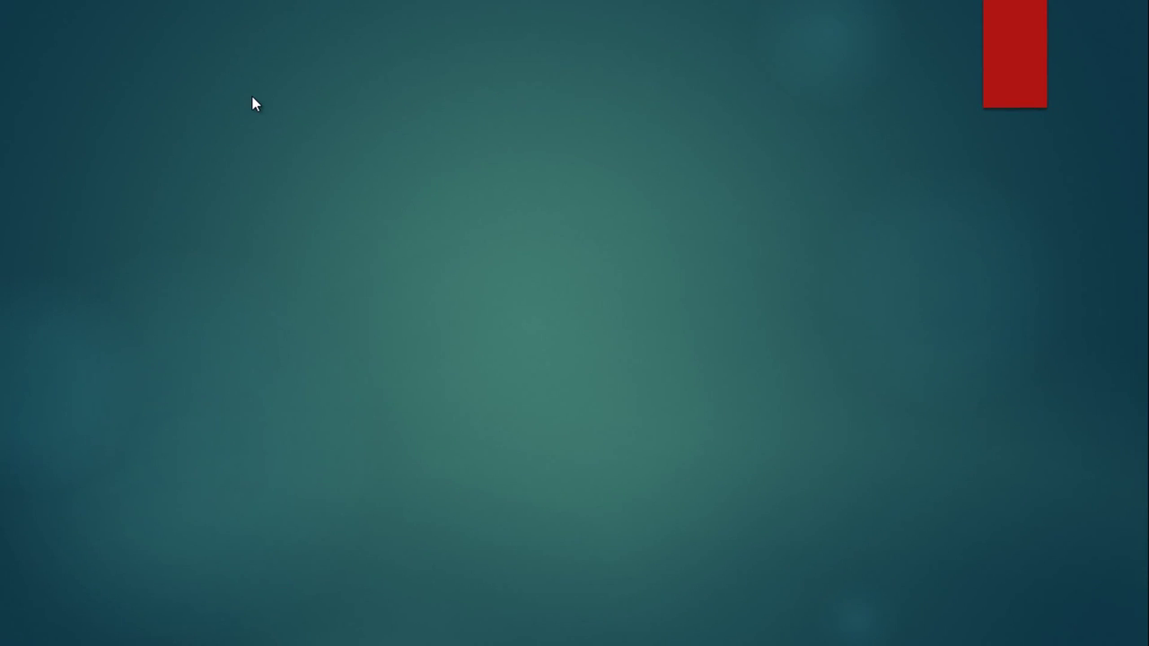
pyautogui.press('Right')
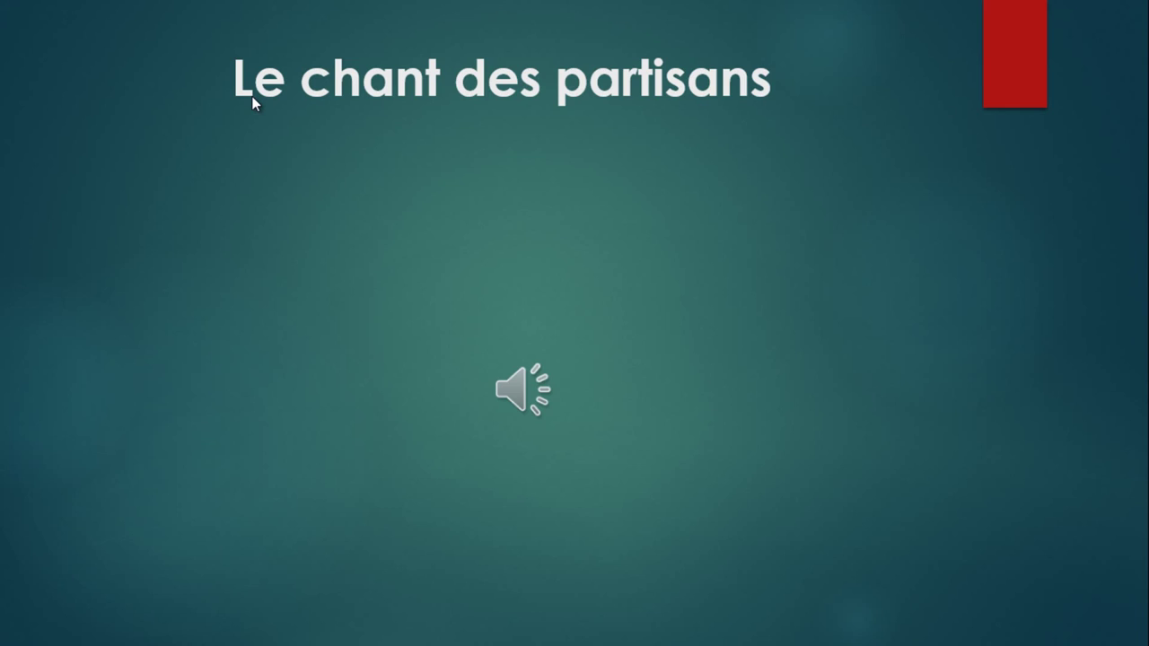
pyautogui.click(252, 103)
pyautogui.click(252, 103)
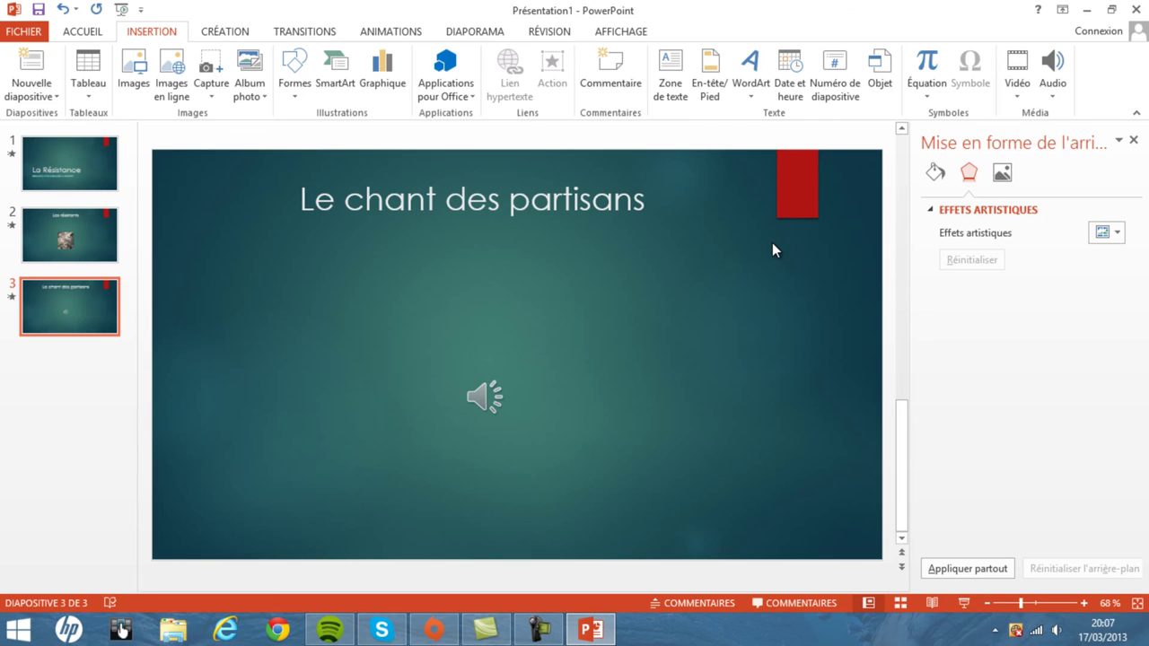
pyautogui.click(538, 630)
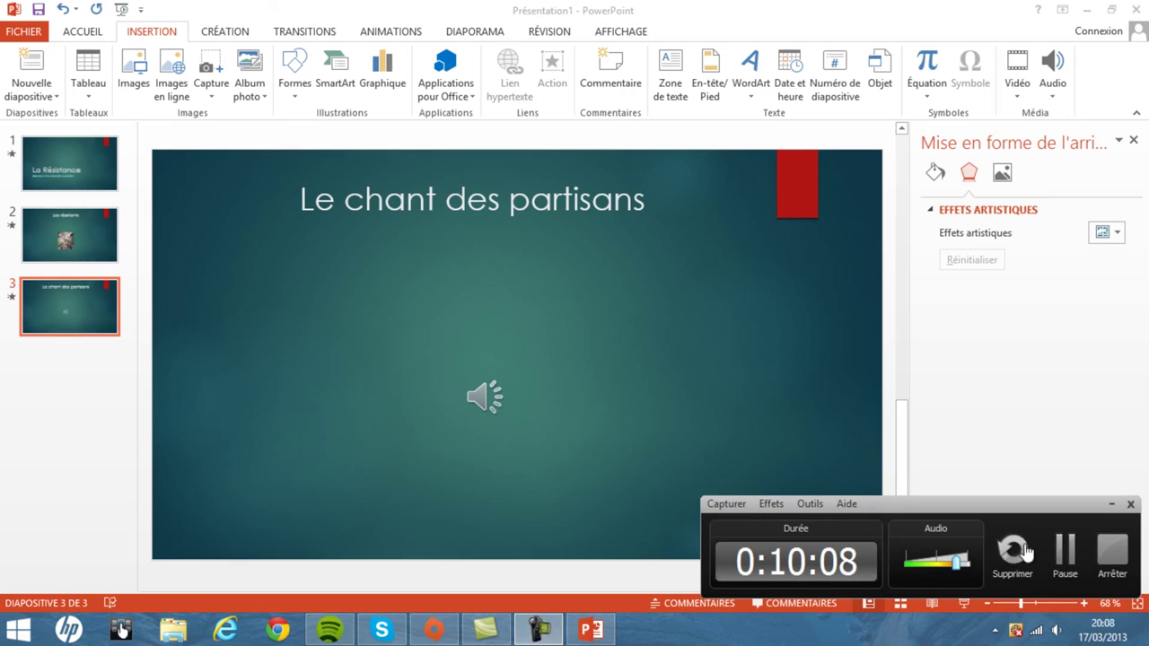